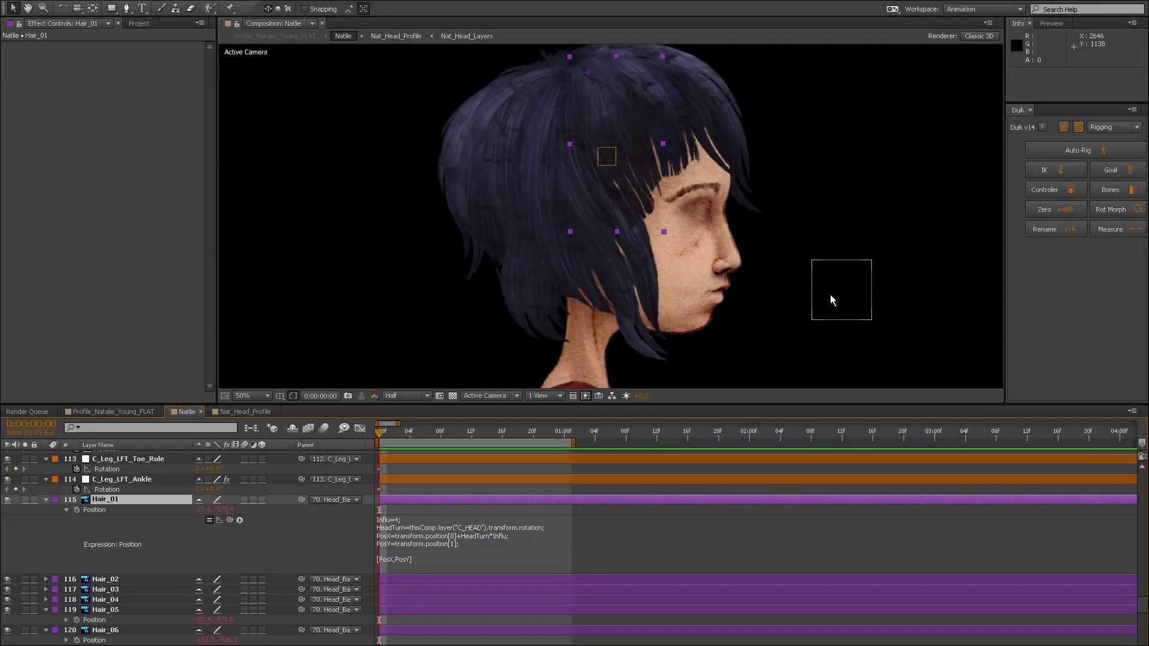
# Rotate C_HEAD back and forth in small and 10° nudges to test the hair, ending at 0°.
pyautogui.click(830, 294)
pyautogui.press('KP_Add')
pyautogui.press('KP_Add')
pyautogui.press('KP_Add')
pyautogui.press('KP_Subtract')
pyautogui.press('KP_Subtract')
pyautogui.press('KP_Subtract')
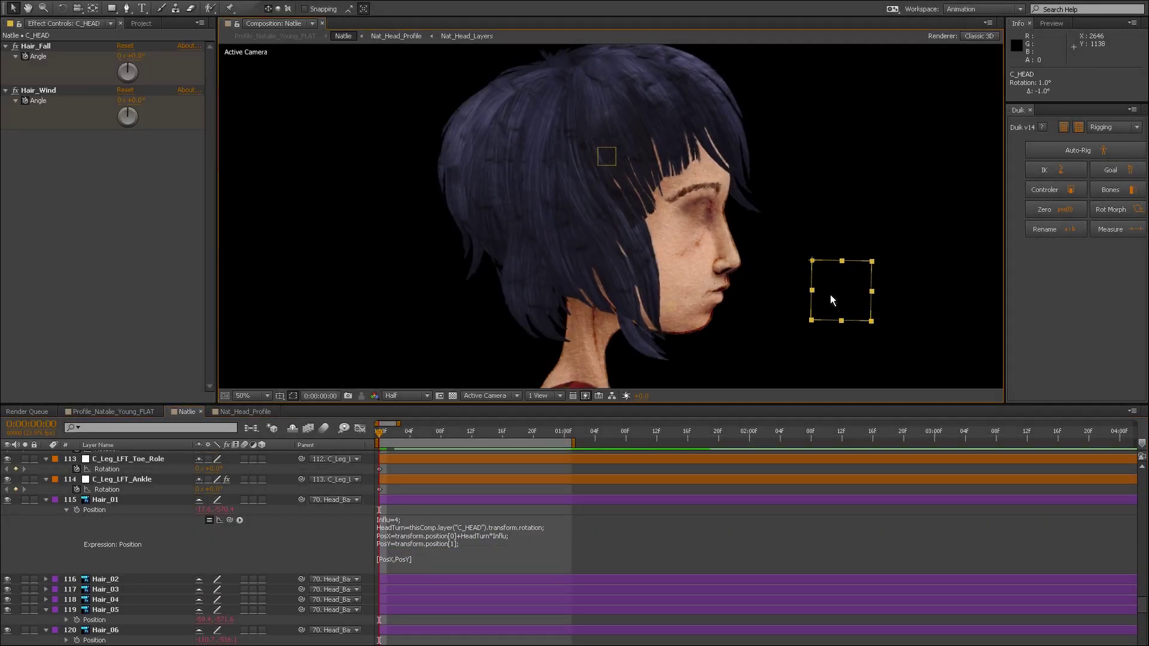
pyautogui.press('KP_Add')
pyautogui.press('KP_Subtract')
pyautogui.press('shift+KP_Add')
pyautogui.press('shift+KP_Subtract')
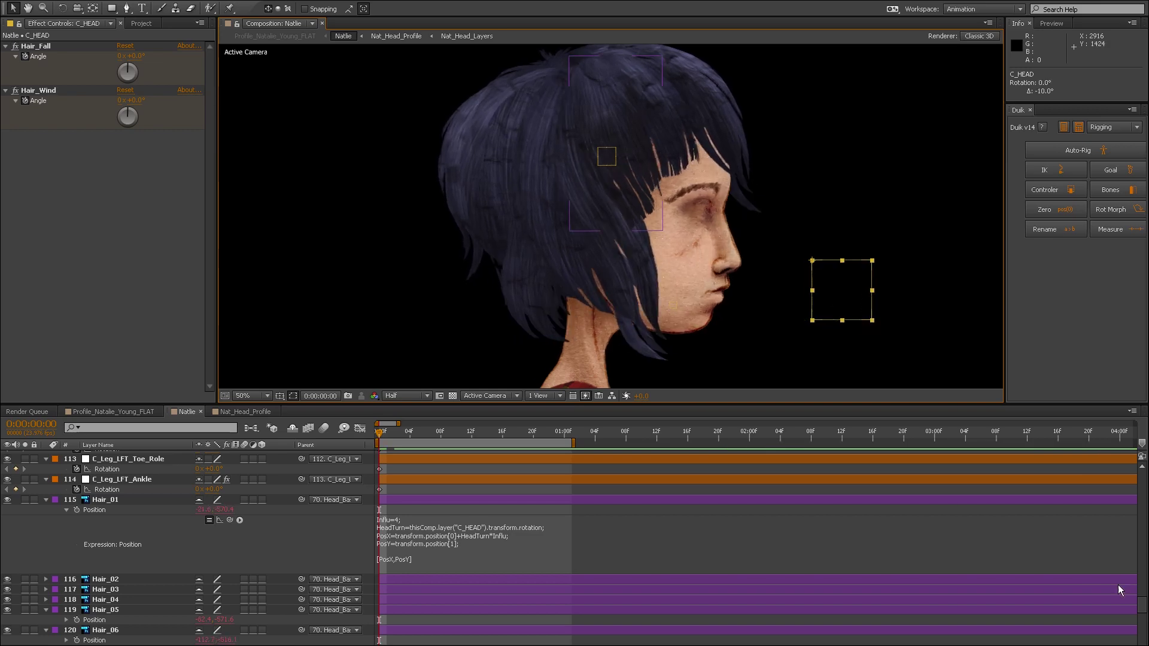
pyautogui.press('shift+KP_Add')
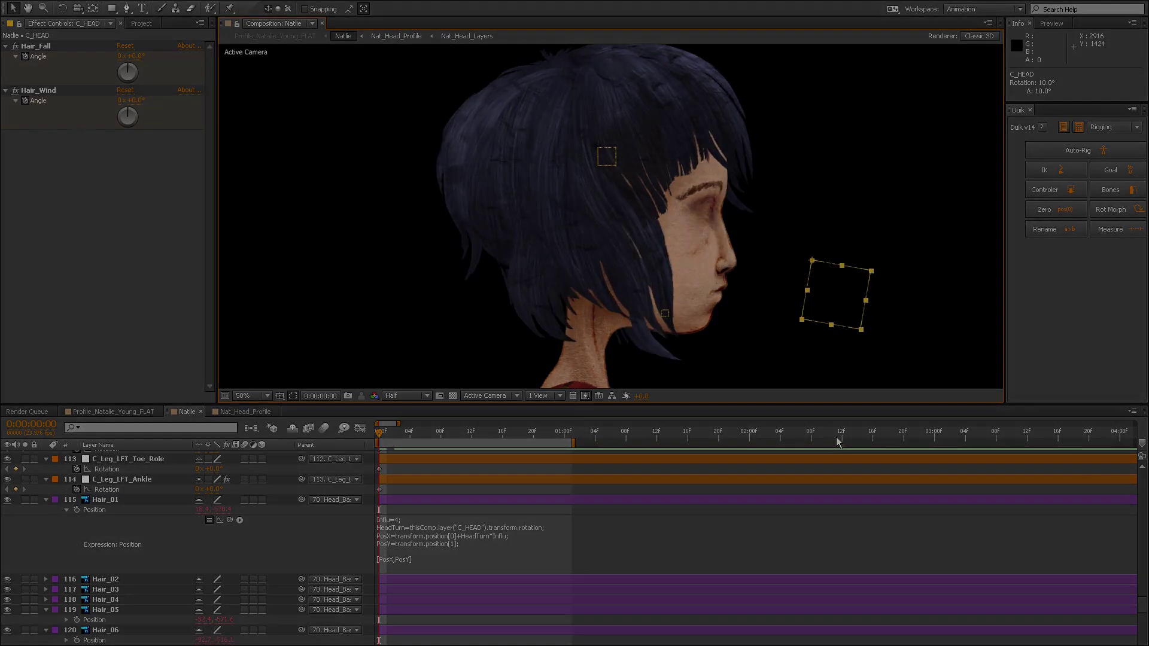
pyautogui.press('shift+KP_Subtract')
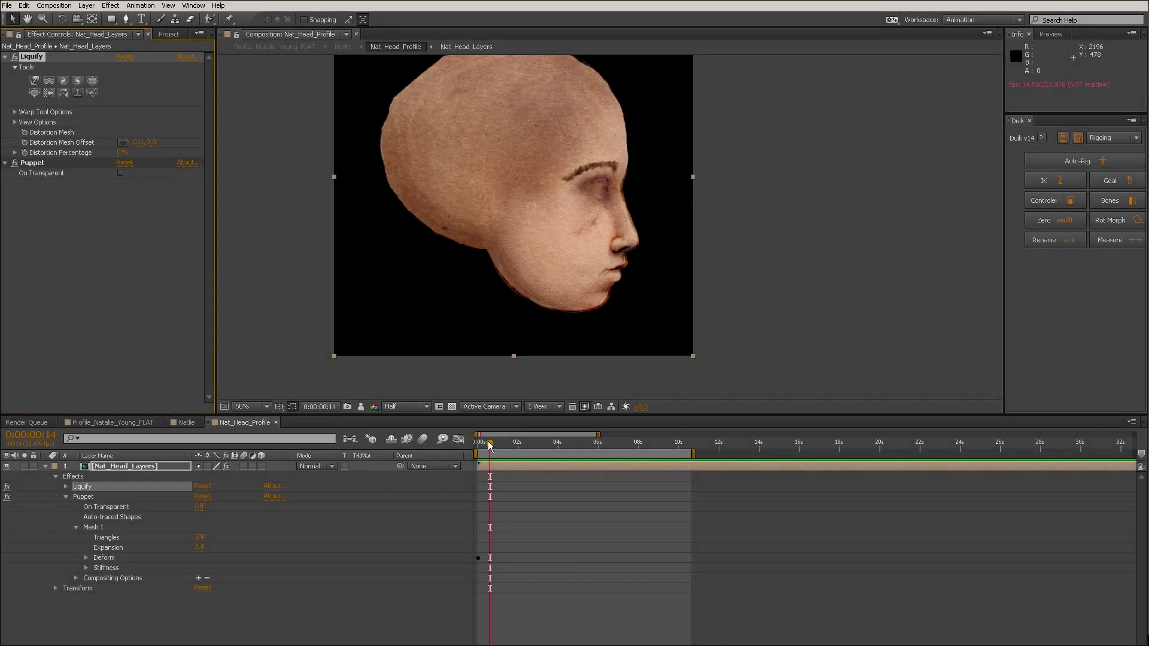
# Scrub Liquify's Distortion Percentage to compare the warp, then enter 0% and collapse the effect.
pyautogui.moveTo(489, 449); pyautogui.dragTo(477, 447)
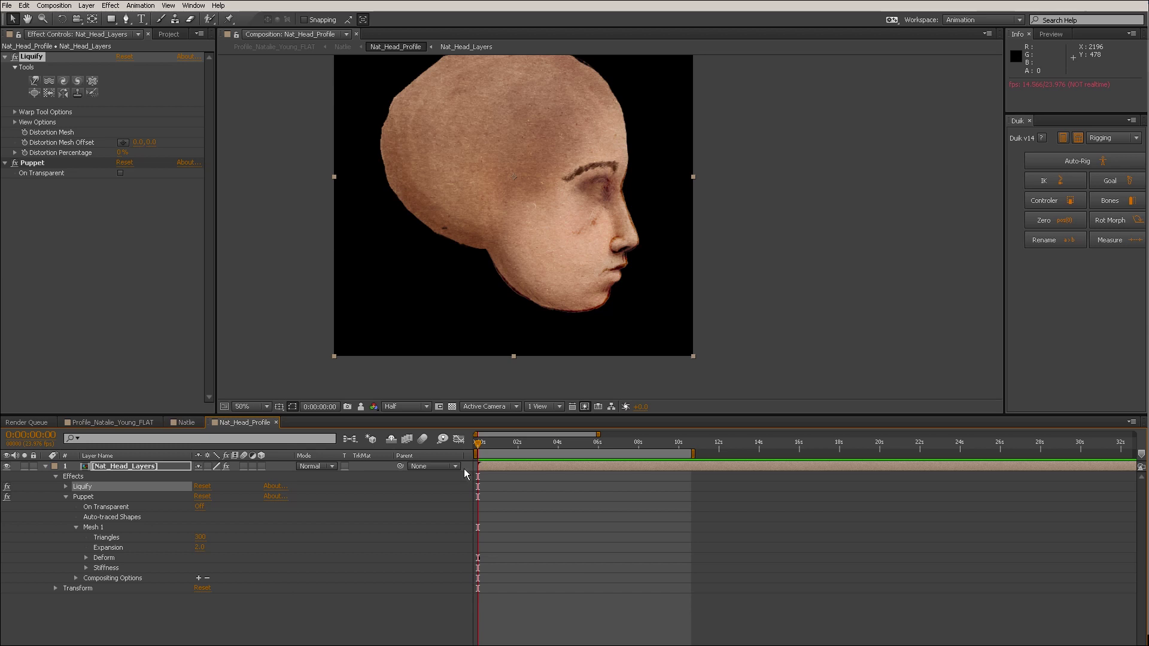
pyautogui.click(33, 60)
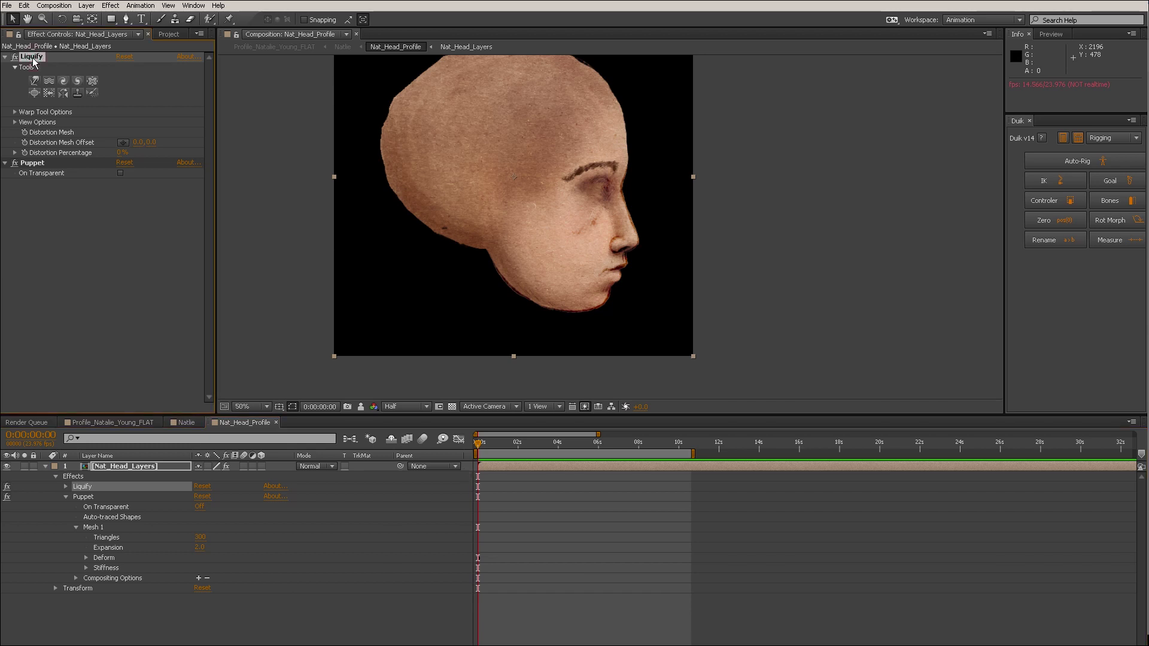
pyautogui.moveTo(142, 152)
pyautogui.mouseDown()
pyautogui.moveTo(114, 155)
pyautogui.moveTo(126, 159)
pyautogui.mouseUp()
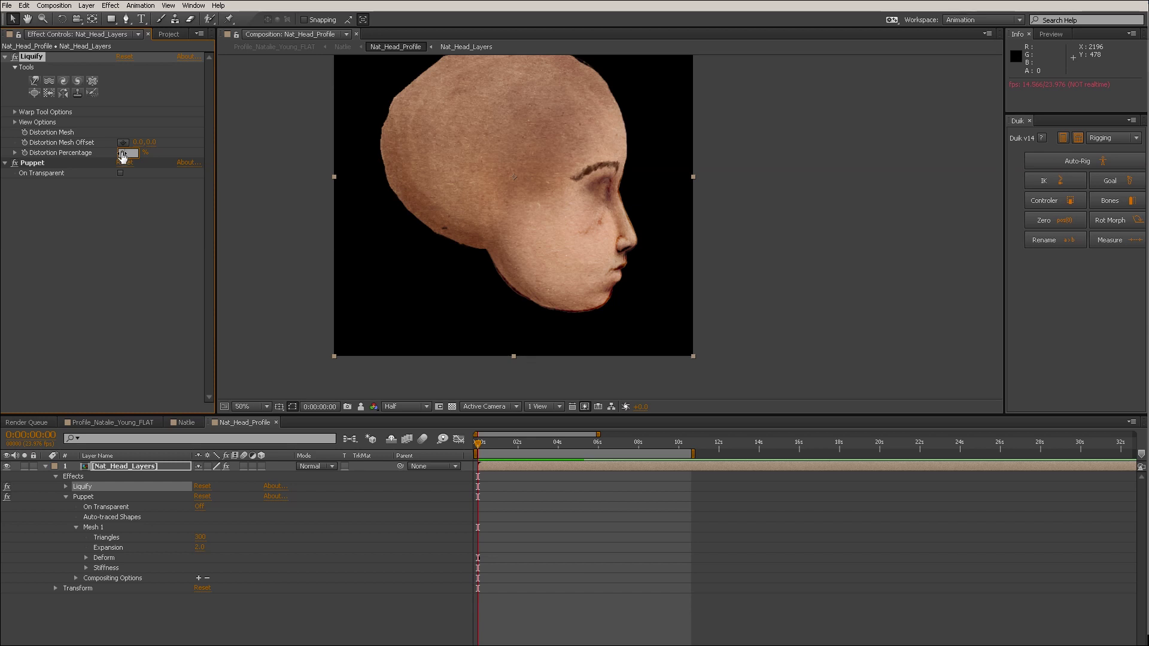
pyautogui.press('Return')
pyautogui.moveTo(123, 153)
pyautogui.mouseDown()
pyautogui.moveTo(162, 147)
pyautogui.moveTo(129, 152)
pyautogui.moveTo(161, 157)
pyautogui.mouseUp()
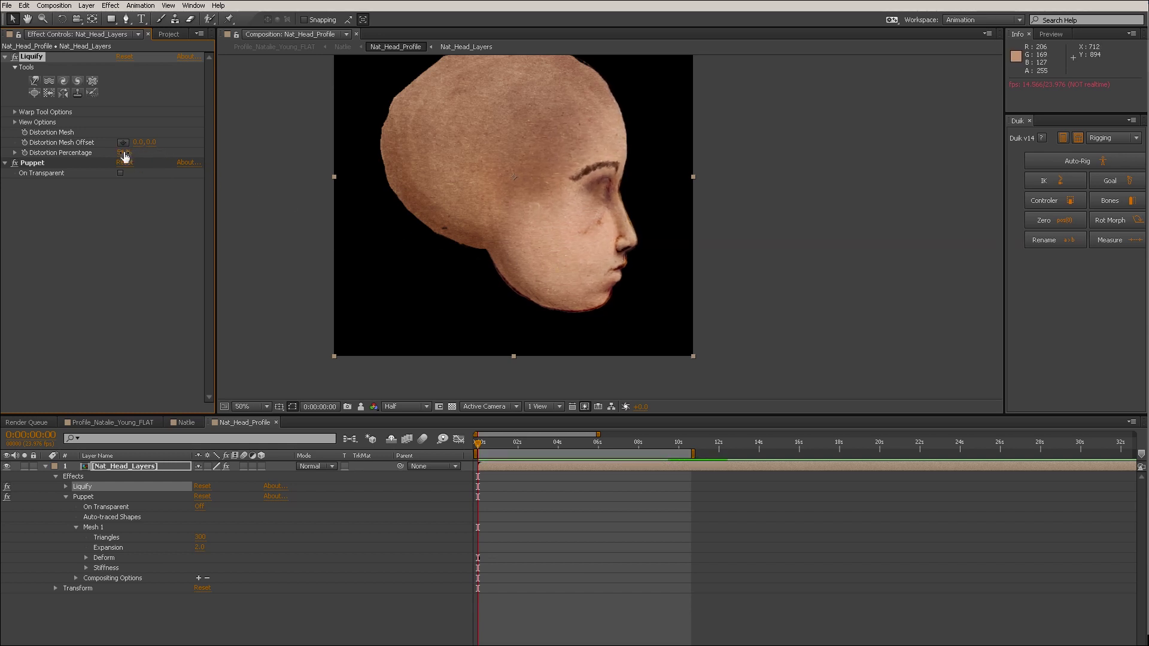
pyautogui.write('0')
pyautogui.press('Return')
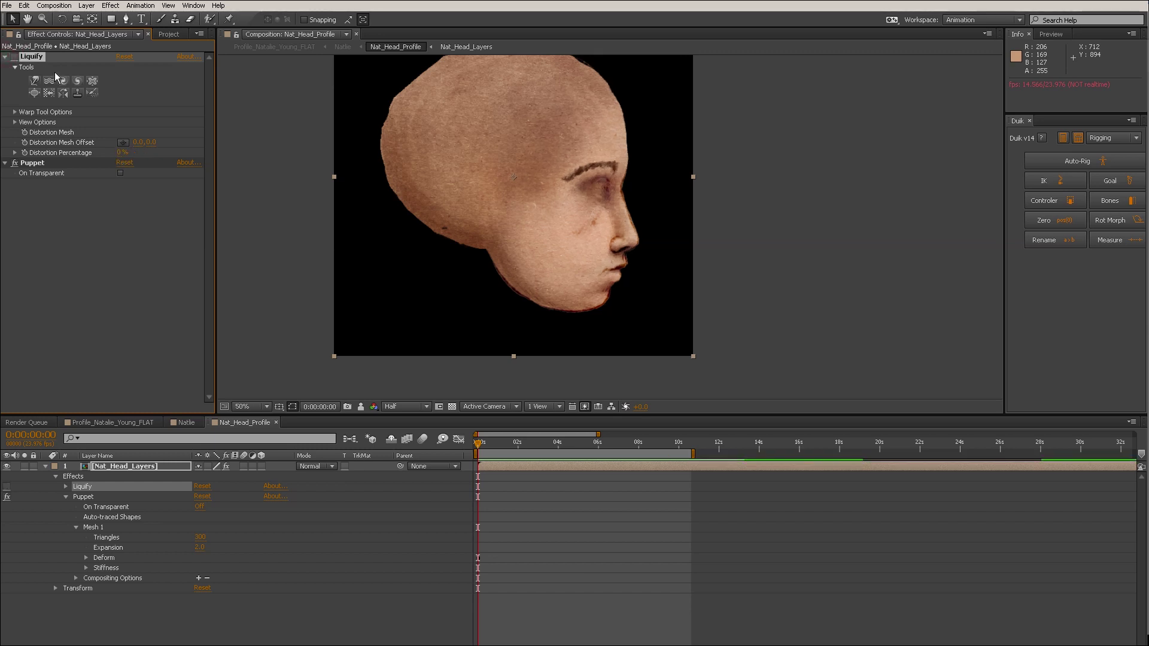
pyautogui.click(6, 56)
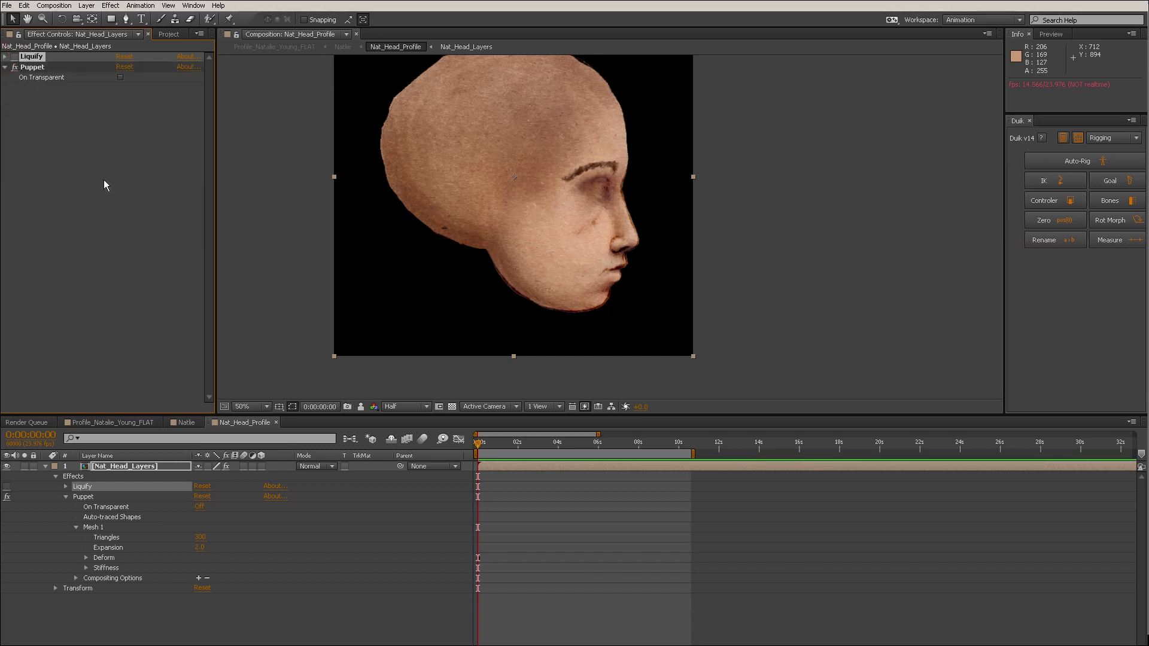
pyautogui.moveTo(503, 443); pyautogui.dragTo(489, 456)
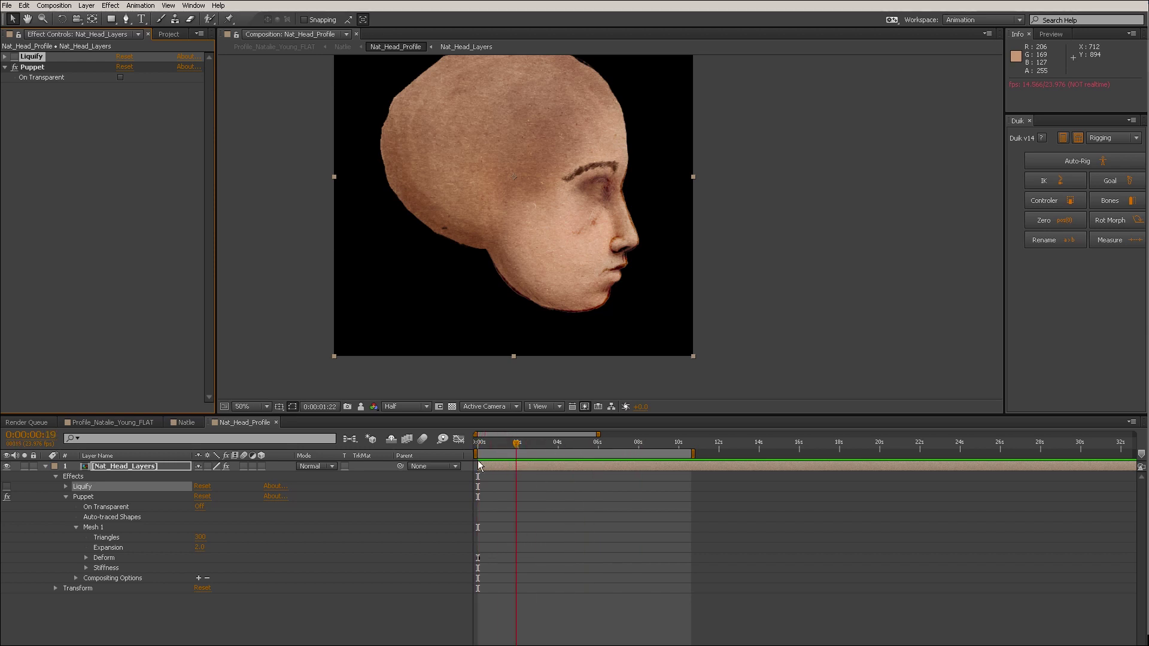
pyautogui.click(149, 467)
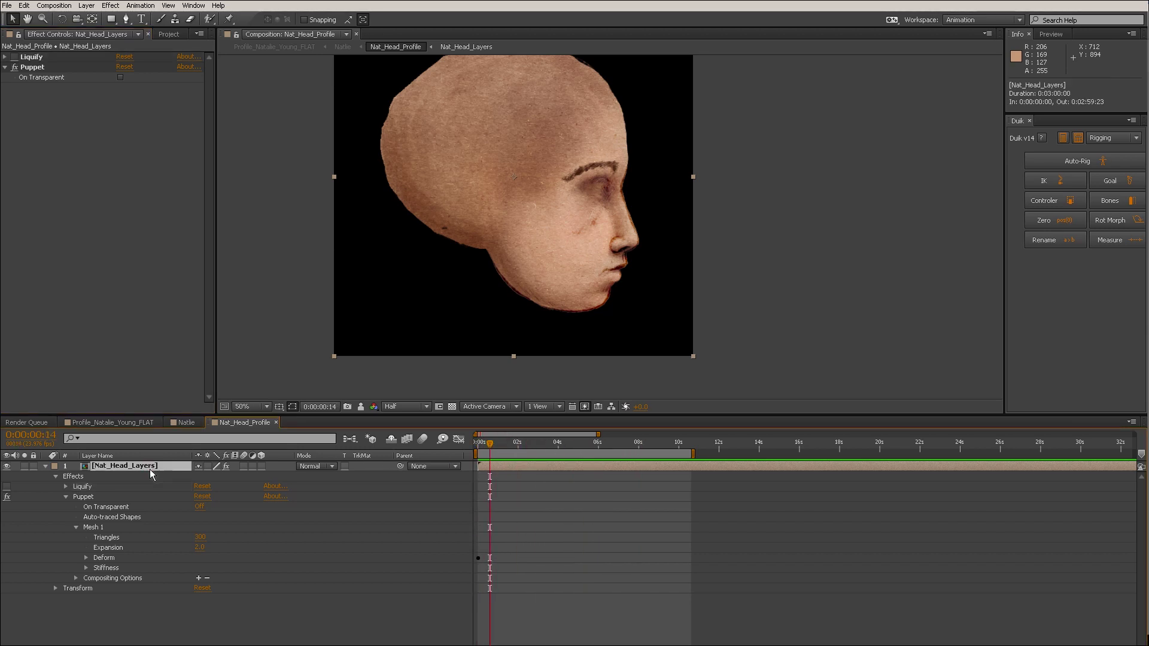
# Inspect the Nat_Head_Layers precomp, then enable Puppet's On Transparent back in Nat_Head_Profile.
pyautogui.doubleClick(132, 465)
pyautogui.moveTo(490, 444); pyautogui.dragTo(487, 474)
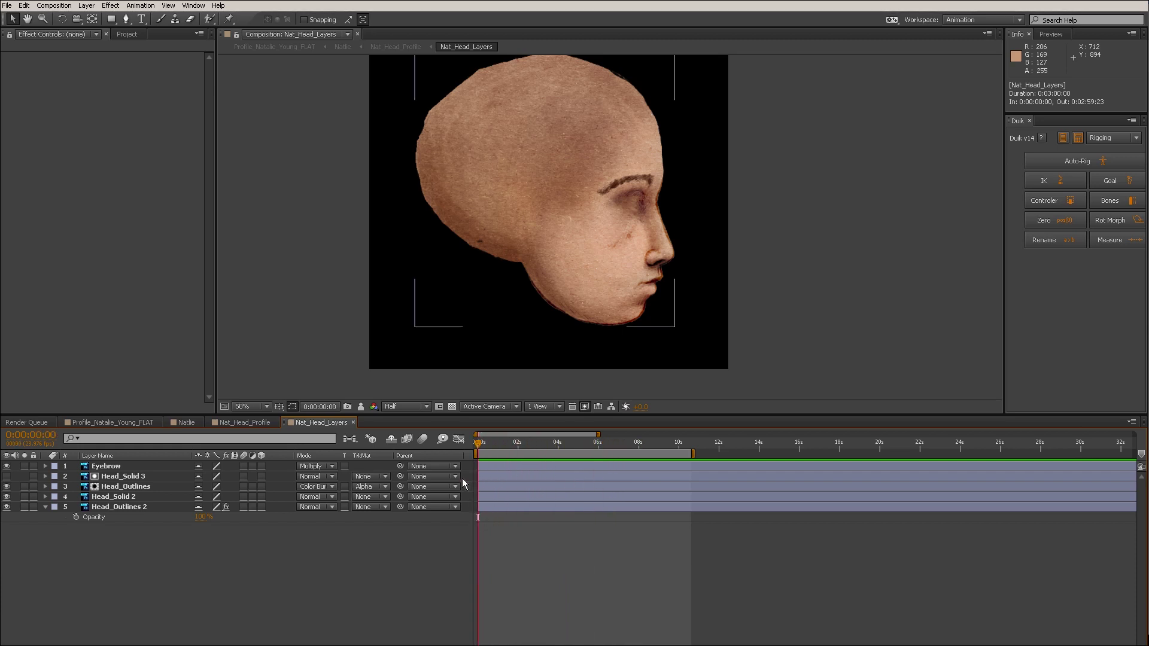
pyautogui.moveTo(492, 445); pyautogui.dragTo(451, 463)
pyautogui.moveTo(500, 464); pyautogui.dragTo(363, 486)
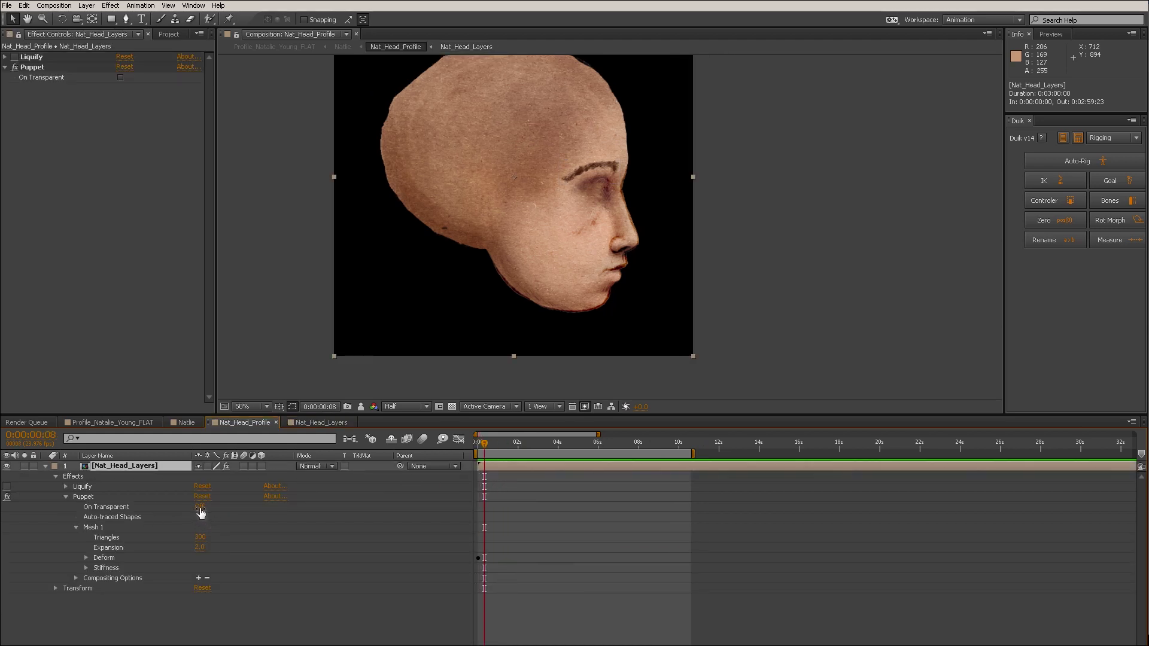
pyautogui.click(200, 506)
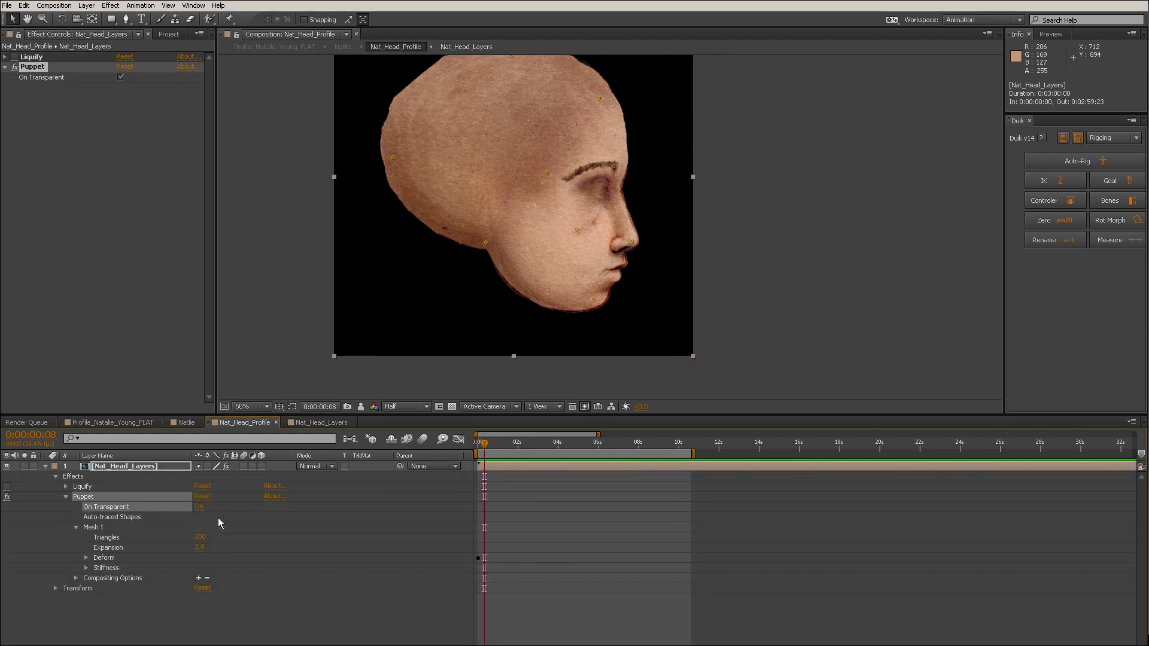
pyautogui.click(66, 497)
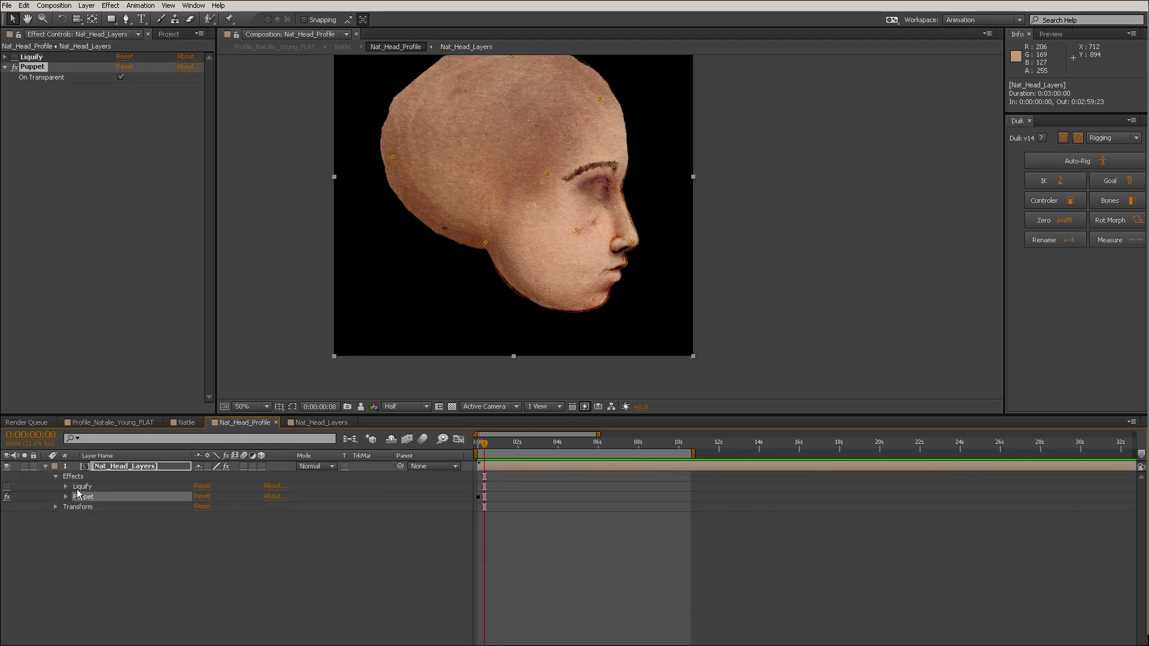
pyautogui.click(77, 488)
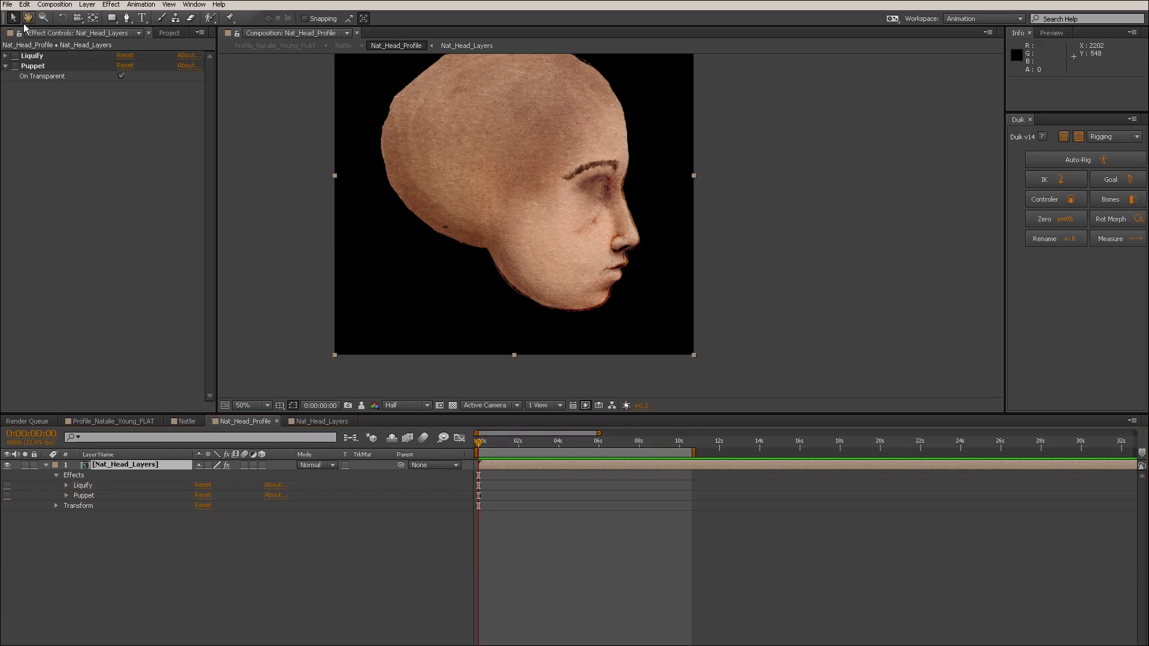
# Add a second Liquify effect from the Distort menu and enlarge its Warp tool brush.
pyautogui.rightClick(119, 141)
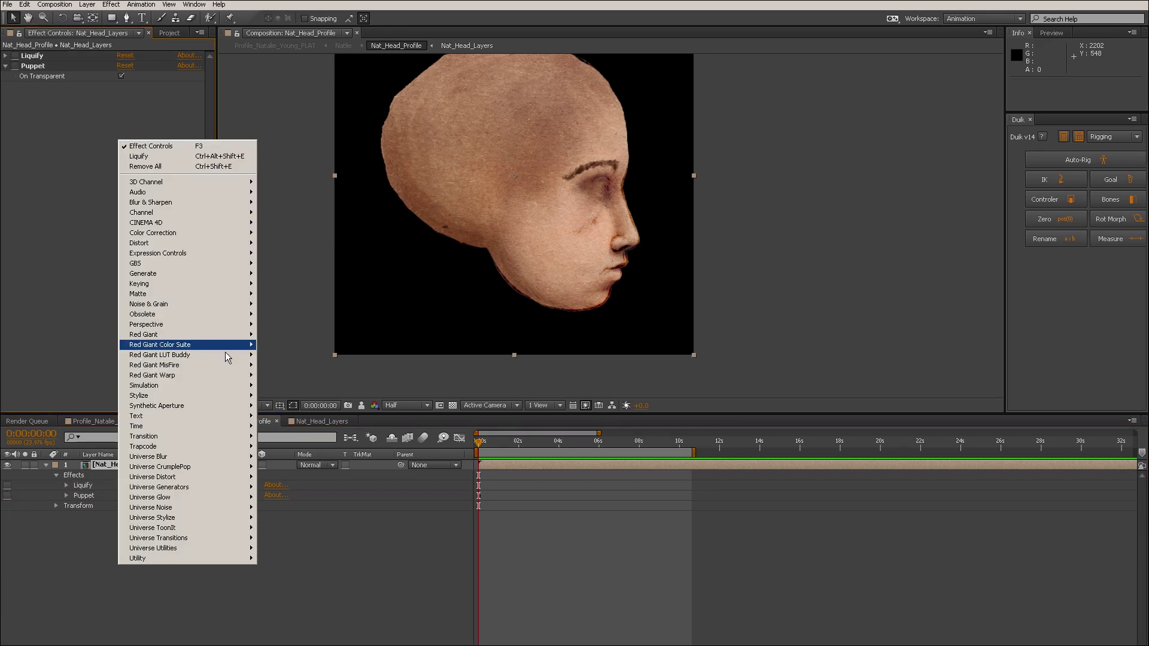
pyautogui.moveTo(222, 243)
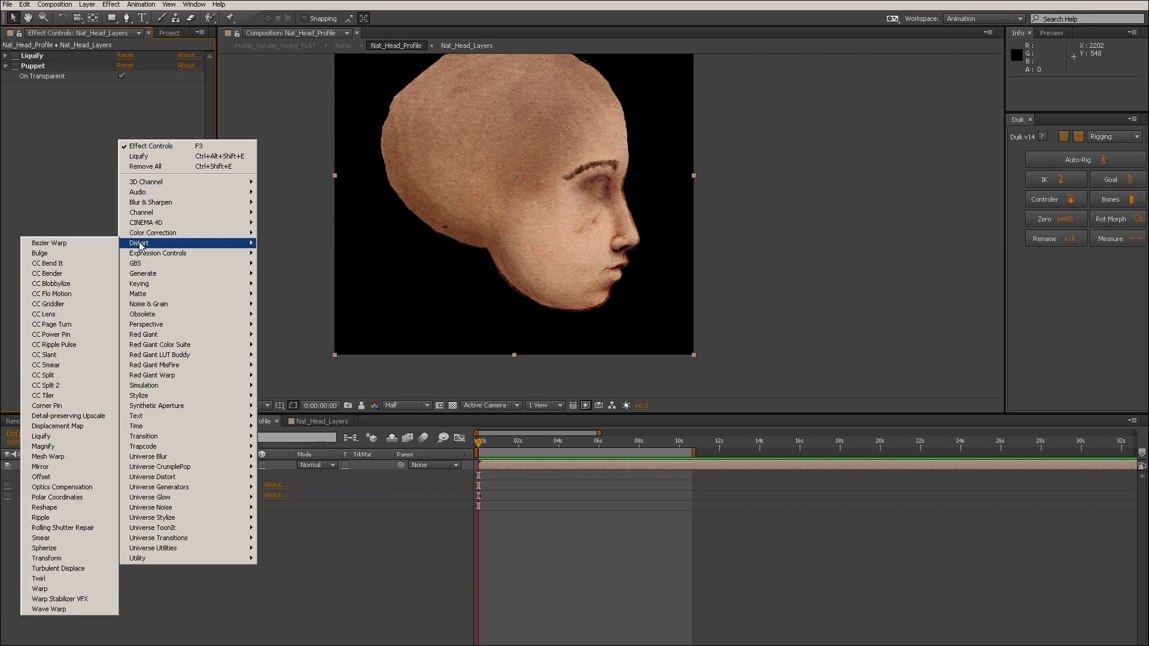
pyautogui.click(72, 438)
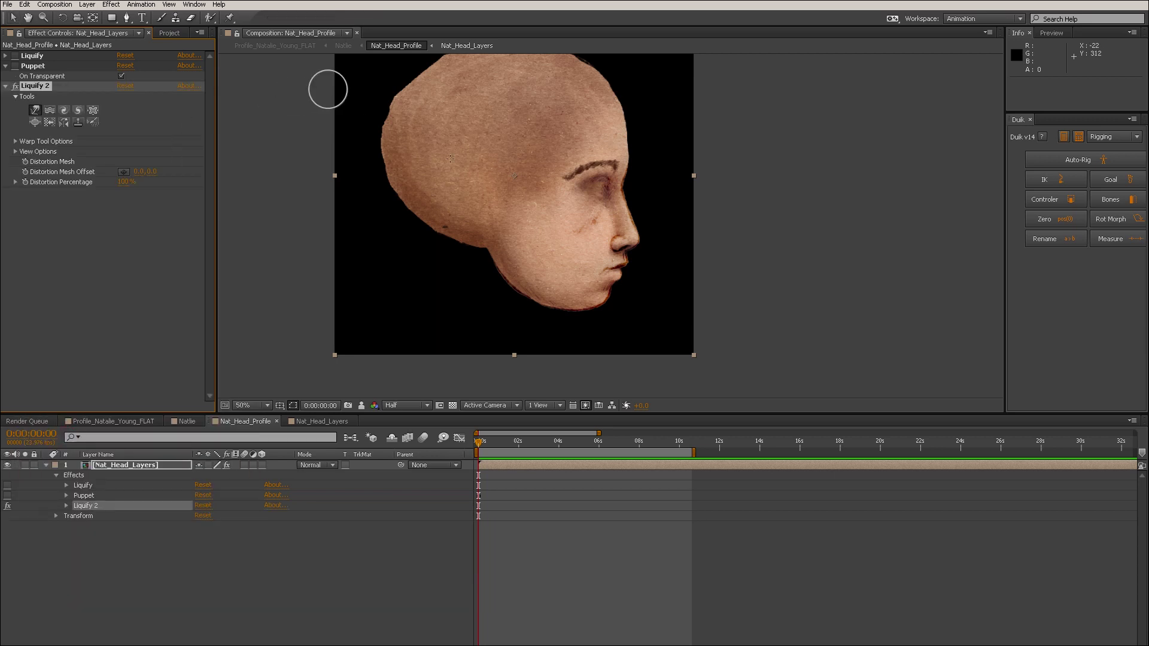
pyautogui.click(37, 110)
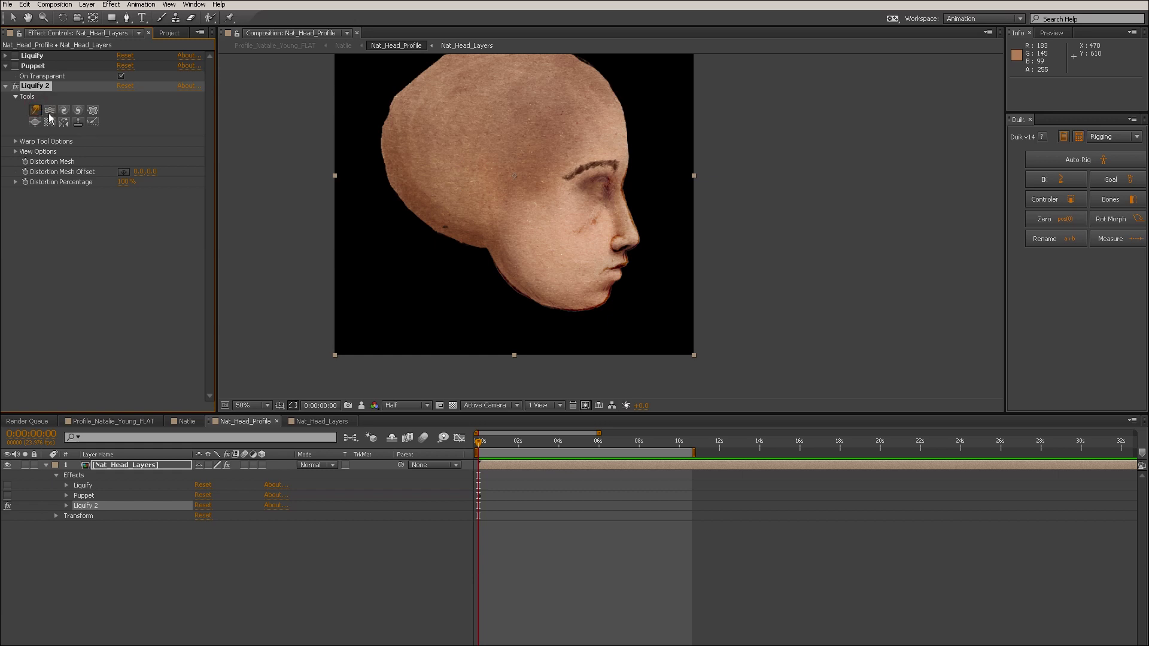
pyautogui.moveTo(610, 229); pyautogui.dragTo(601, 233)
# Warp the eye and eyebrow toward the temple, trying 91% Distortion Percentage before raising it again.
pyautogui.click(594, 219)
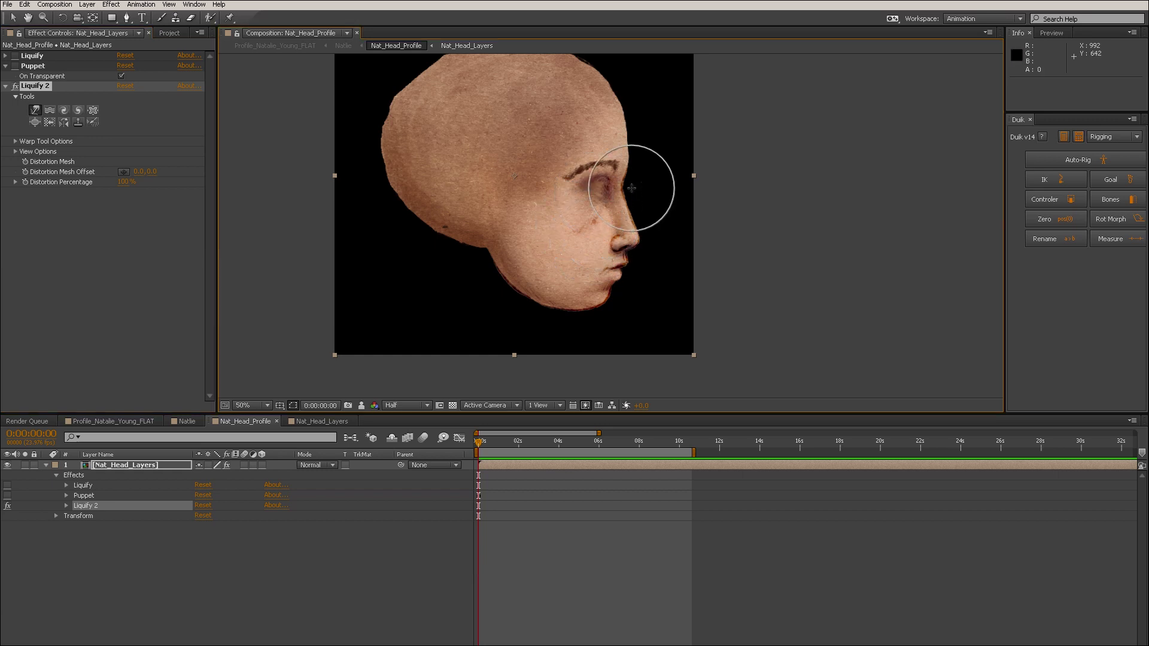
pyautogui.moveTo(598, 183)
pyautogui.mouseDown()
pyautogui.moveTo(563, 175)
pyautogui.moveTo(643, 169)
pyautogui.moveTo(623, 159)
pyautogui.moveTo(641, 179)
pyautogui.moveTo(622, 185)
pyautogui.moveTo(651, 180)
pyautogui.moveTo(644, 167)
pyautogui.moveTo(652, 236)
pyautogui.moveTo(616, 243)
pyautogui.moveTo(622, 236)
pyautogui.moveTo(632, 238)
pyautogui.moveTo(605, 257)
pyautogui.moveTo(615, 269)
pyautogui.mouseUp()
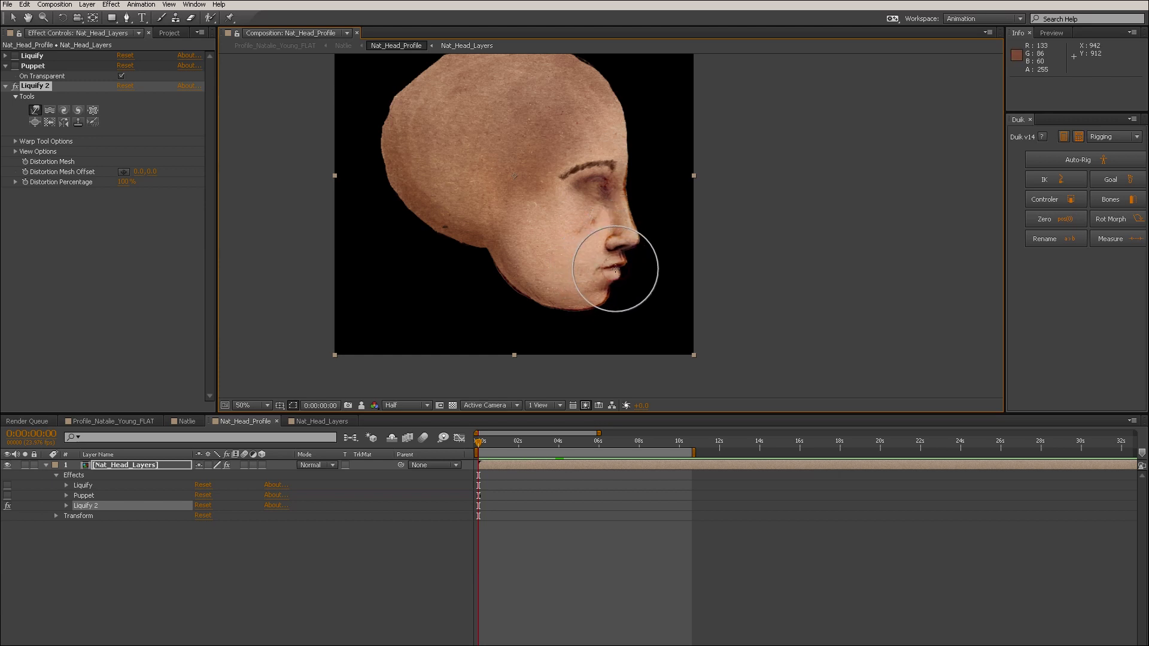
pyautogui.moveTo(578, 181); pyautogui.dragTo(547, 172)
pyautogui.moveTo(120, 182); pyautogui.dragTo(126, 193)
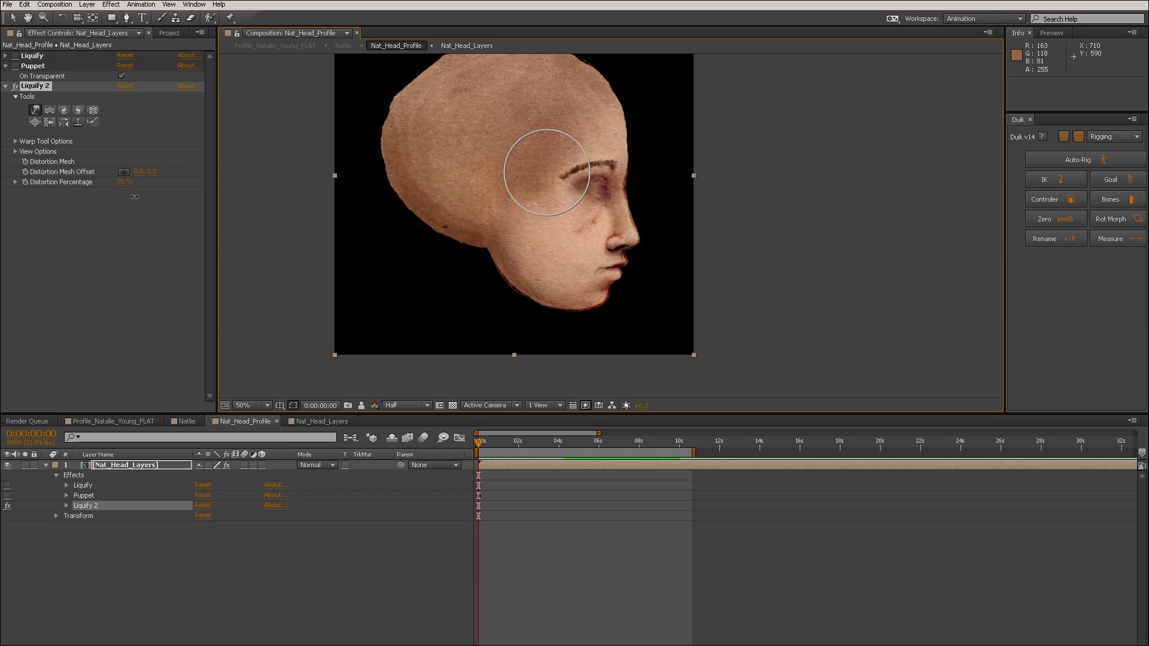
pyautogui.moveTo(135, 198); pyautogui.dragTo(139, 198)
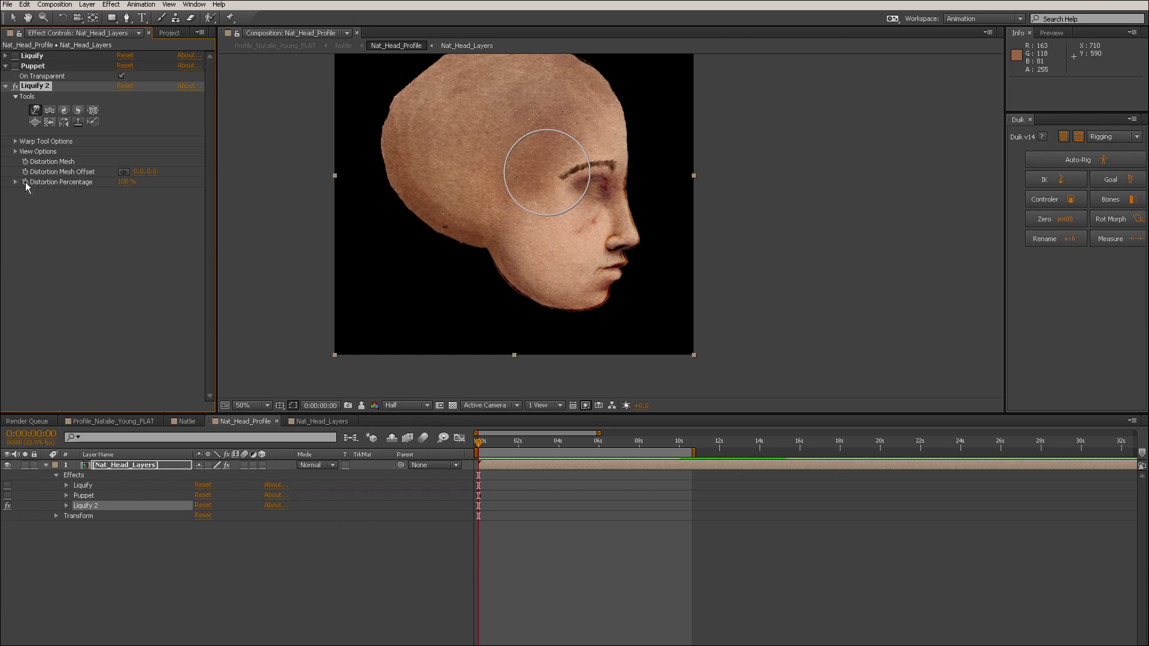
pyautogui.moveTo(500, 459); pyautogui.dragTo(518, 458)
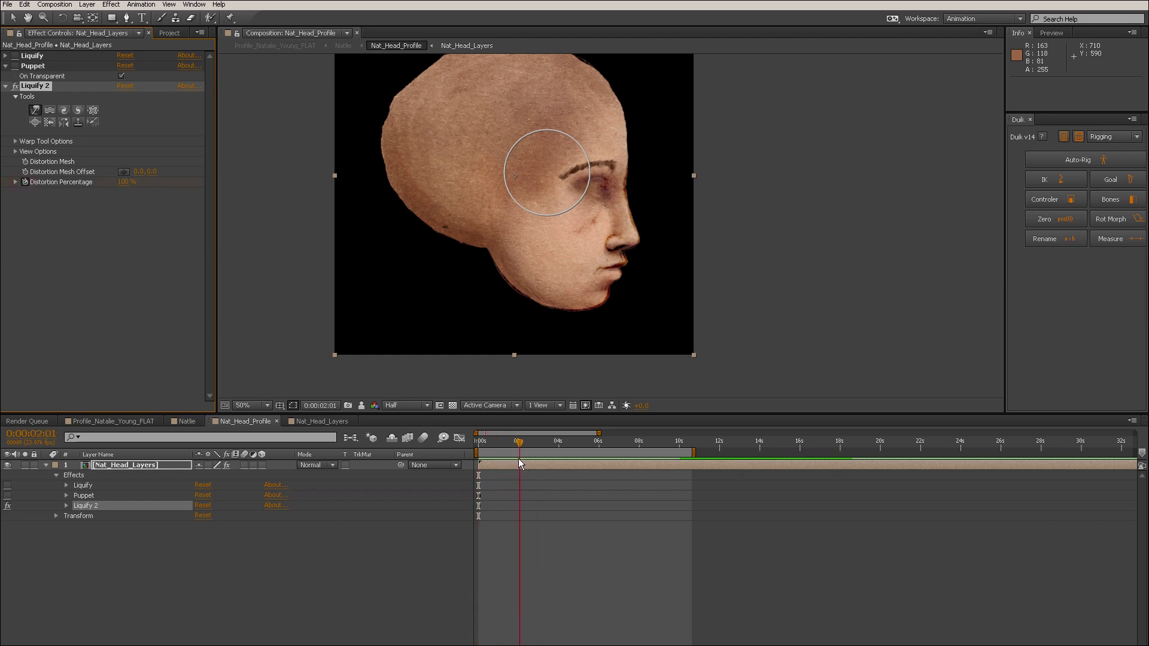
pyautogui.click(66, 506)
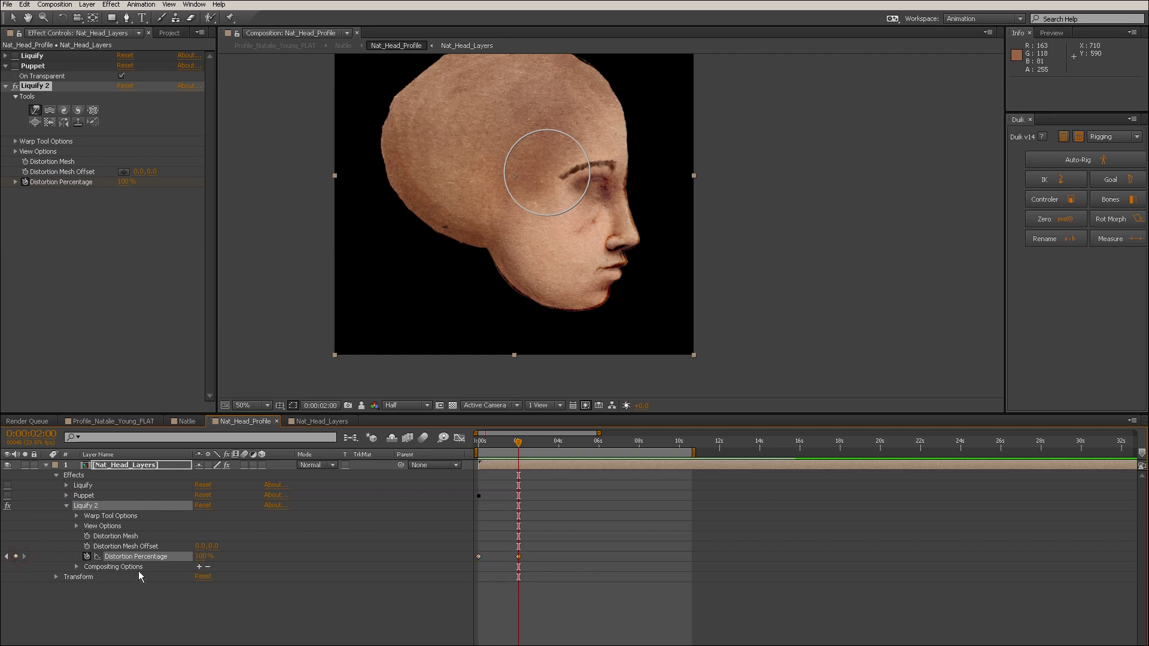
# Set Liquify 2 Distortion Percentage to 0% at 2 seconds, then warp the nose and cheek at frame 0.
pyautogui.press('Return')
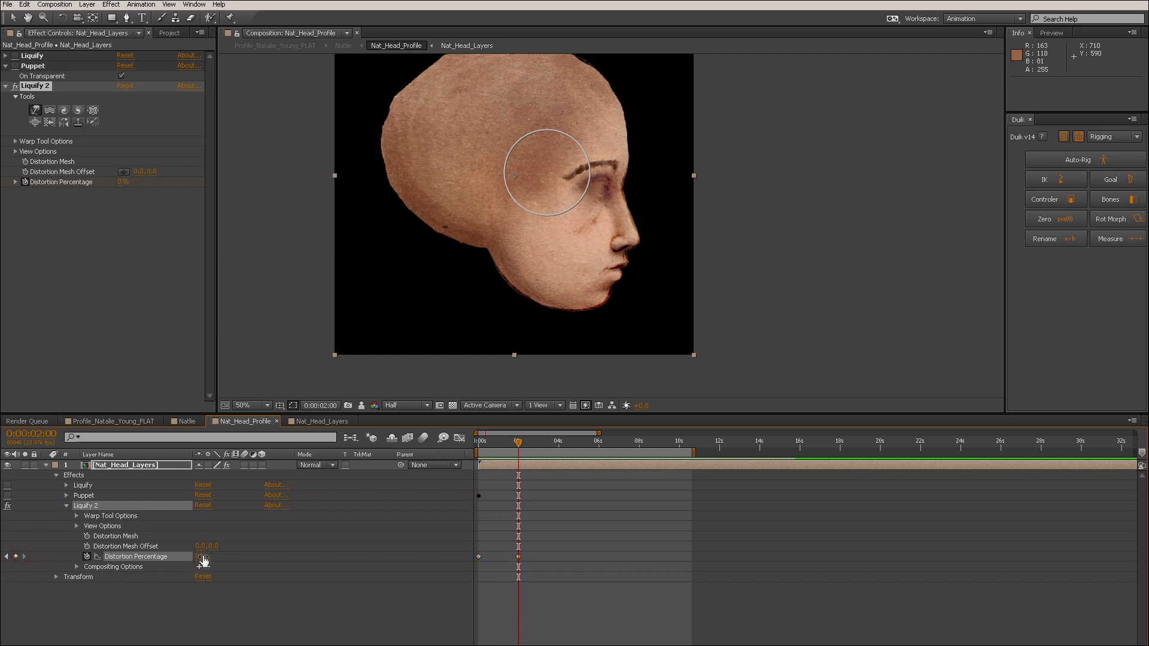
pyautogui.press('KP_0')
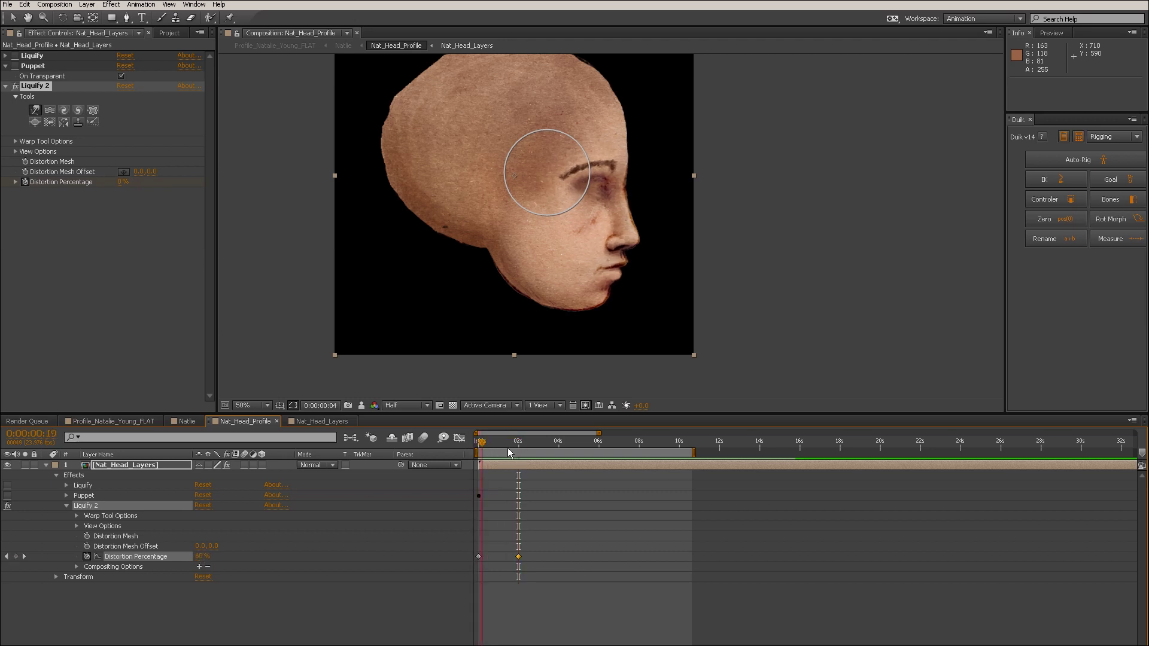
pyautogui.moveTo(463, 450); pyautogui.dragTo(440, 455)
pyautogui.moveTo(602, 212)
pyautogui.mouseDown()
pyautogui.moveTo(575, 233)
pyautogui.moveTo(556, 216)
pyautogui.mouseUp()
pyautogui.moveTo(482, 446)
pyautogui.mouseDown()
pyautogui.moveTo(528, 440)
pyautogui.moveTo(476, 444)
pyautogui.mouseUp()
pyautogui.moveTo(602, 230); pyautogui.dragTo(589, 231)
pyautogui.moveTo(483, 440)
pyautogui.mouseDown()
pyautogui.moveTo(508, 443)
pyautogui.moveTo(479, 439)
pyautogui.mouseUp()
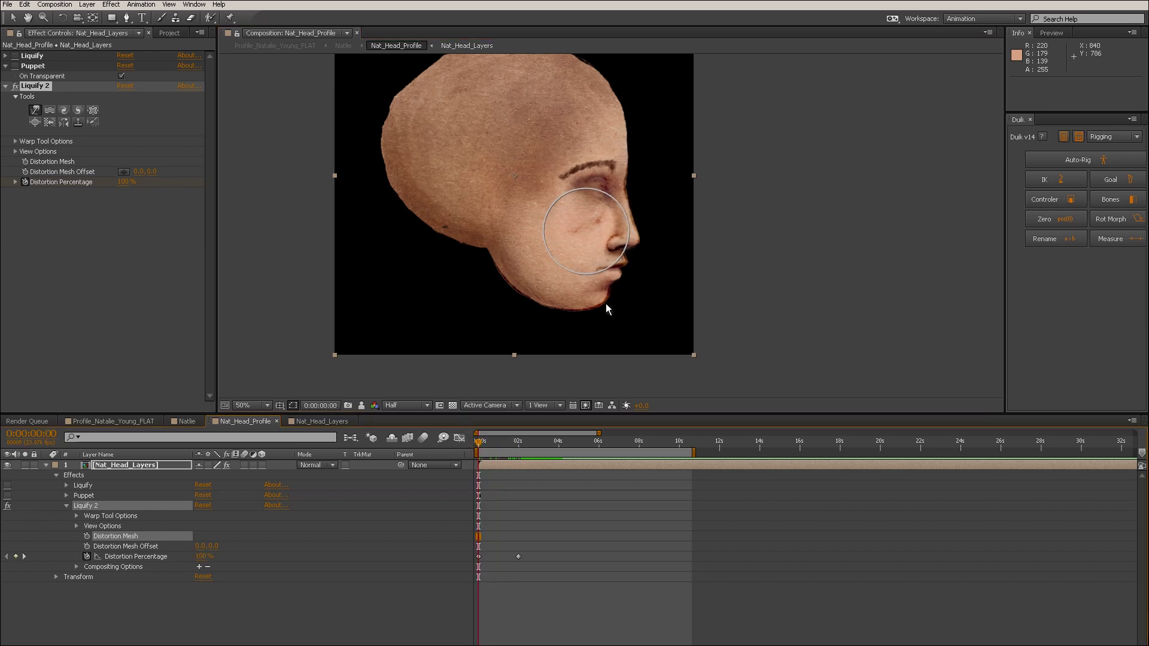
# Keyframe the Distortion Mesh Offset at frame 0 and push the nose tip and forehead left.
pyautogui.click(129, 87)
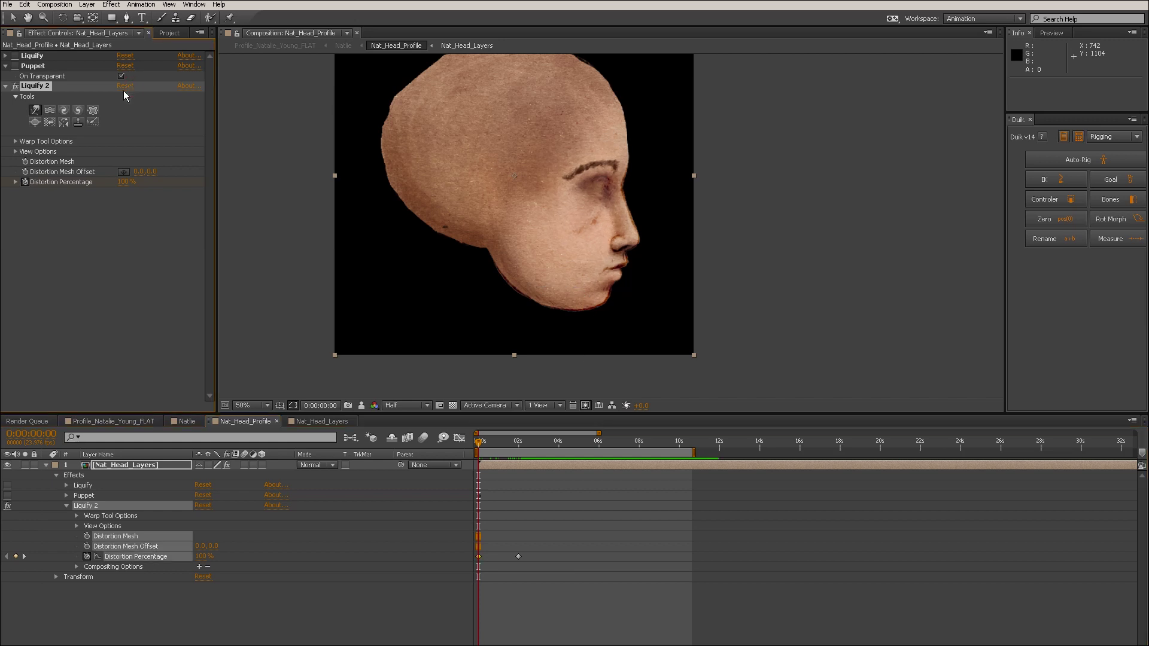
pyautogui.moveTo(611, 229); pyautogui.dragTo(634, 230)
pyautogui.moveTo(479, 443); pyautogui.dragTo(448, 455)
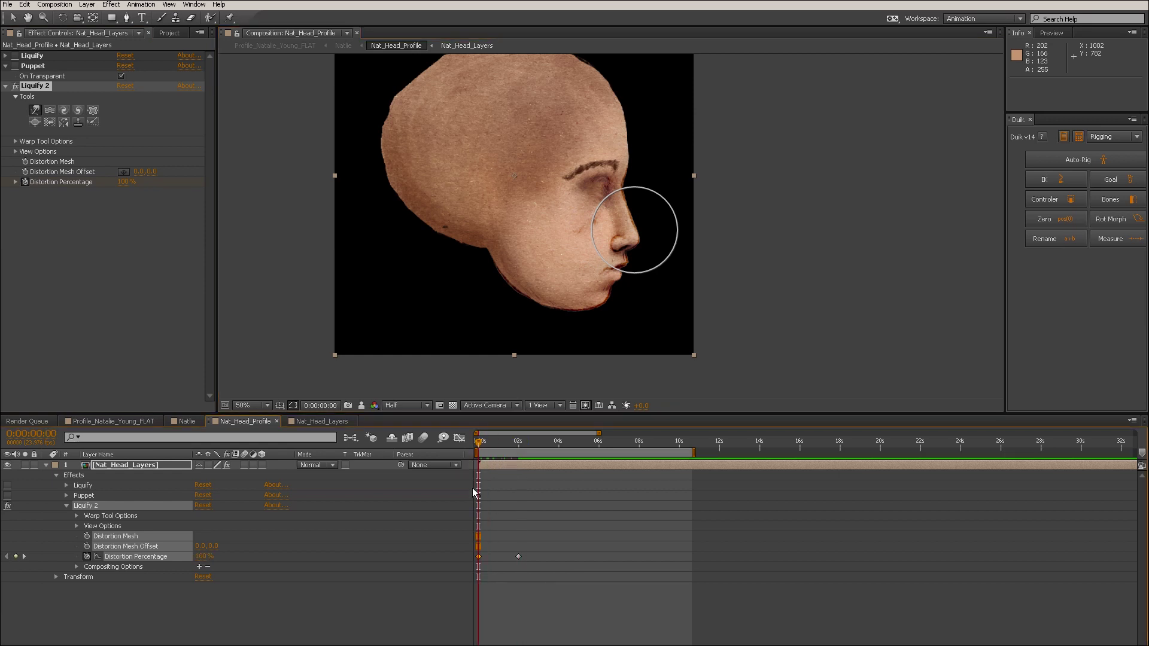
pyautogui.moveTo(637, 237); pyautogui.dragTo(632, 239)
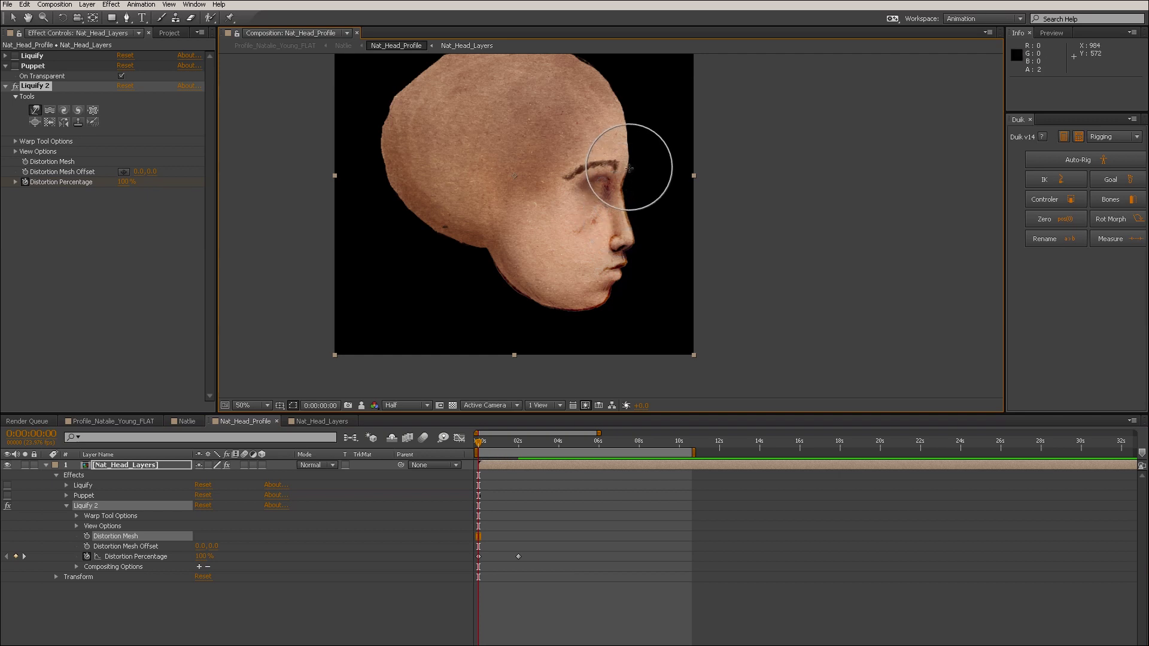
pyautogui.moveTo(618, 158)
pyautogui.keyDown('ctrl'); pyautogui.mouseDown()
pyautogui.moveTo(643, 158)
pyautogui.moveTo(657, 144)
pyautogui.moveTo(634, 142)
pyautogui.mouseUp(); pyautogui.keyUp('ctrl')
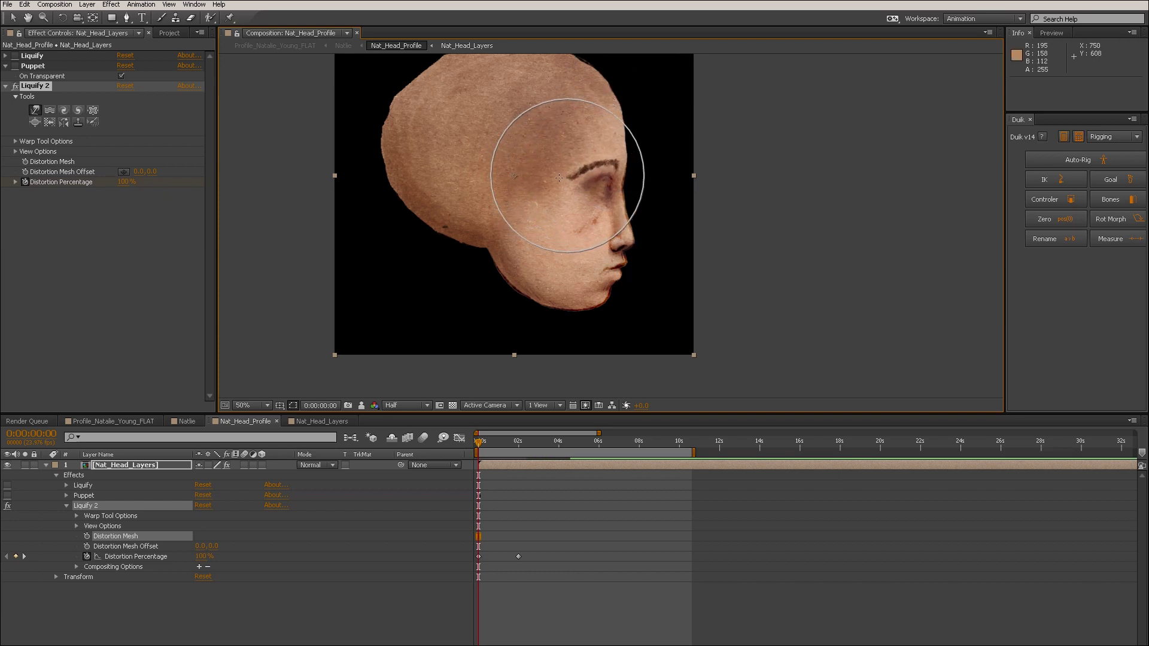
# Reshape the eyebrow into a thicker arched brow pushed right, undoing one stray stroke.
pyautogui.moveTo(593, 166); pyautogui.dragTo(605, 167)
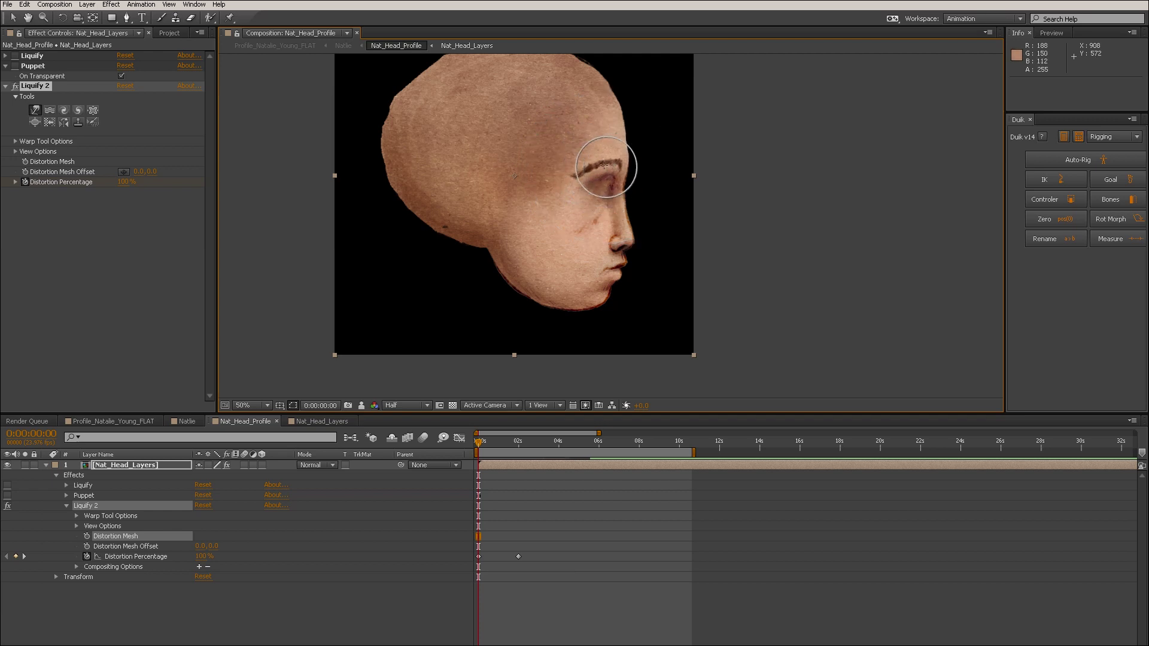
pyautogui.moveTo(607, 166); pyautogui.dragTo(616, 165)
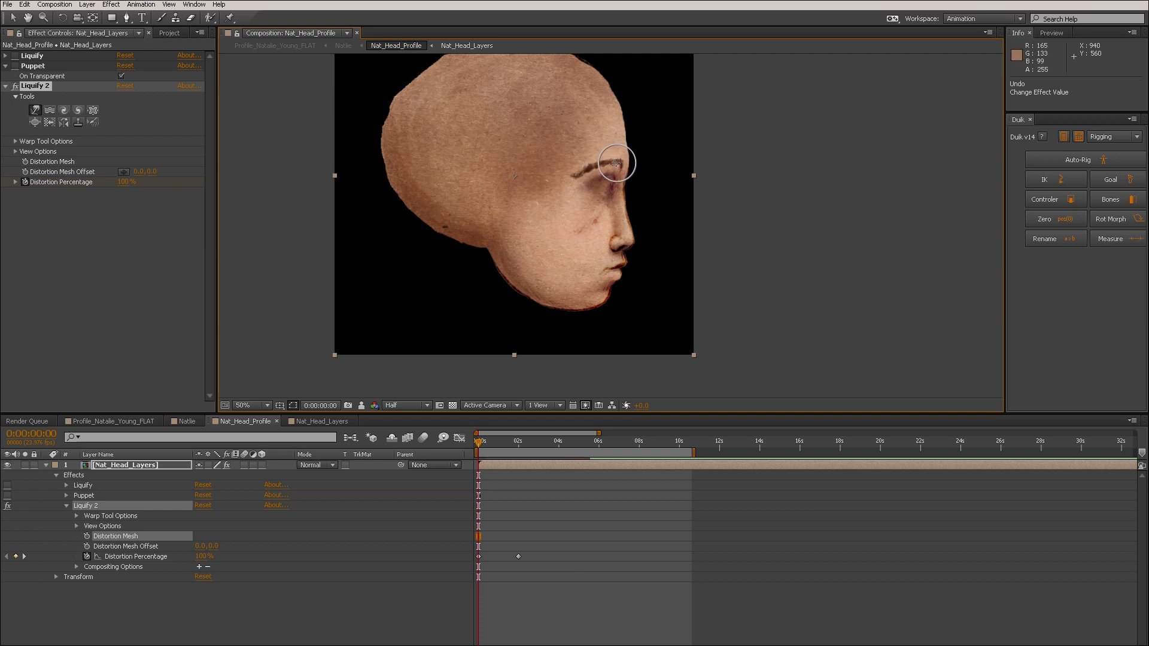
pyautogui.moveTo(615, 163); pyautogui.dragTo(638, 164)
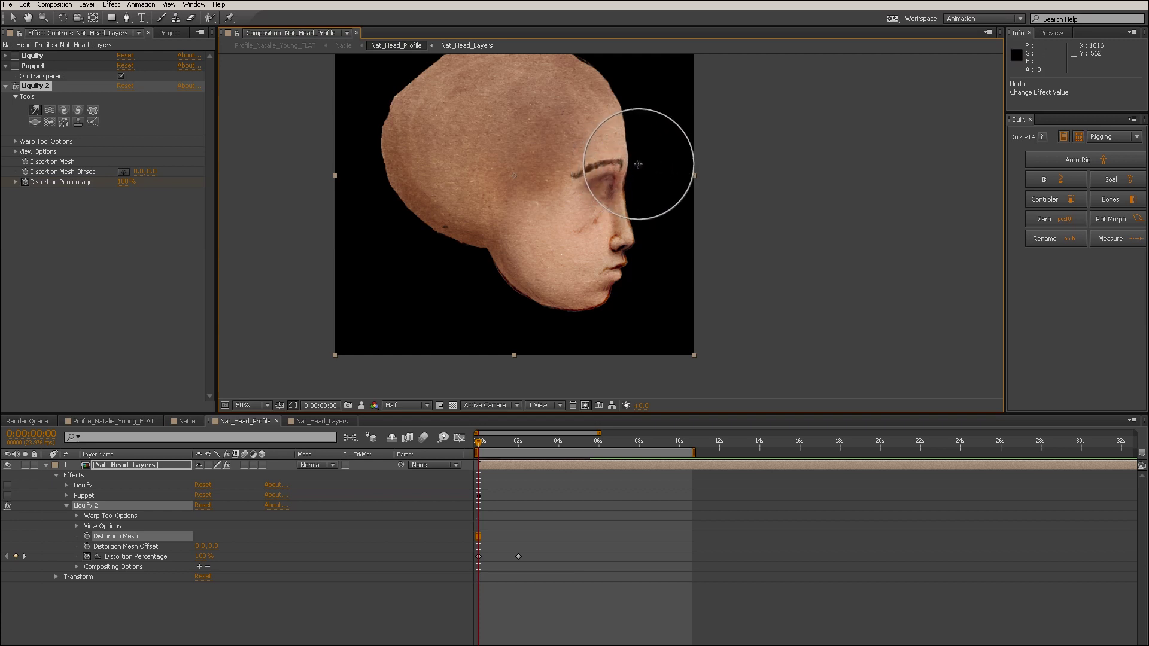
pyautogui.moveTo(641, 164); pyautogui.dragTo(630, 166)
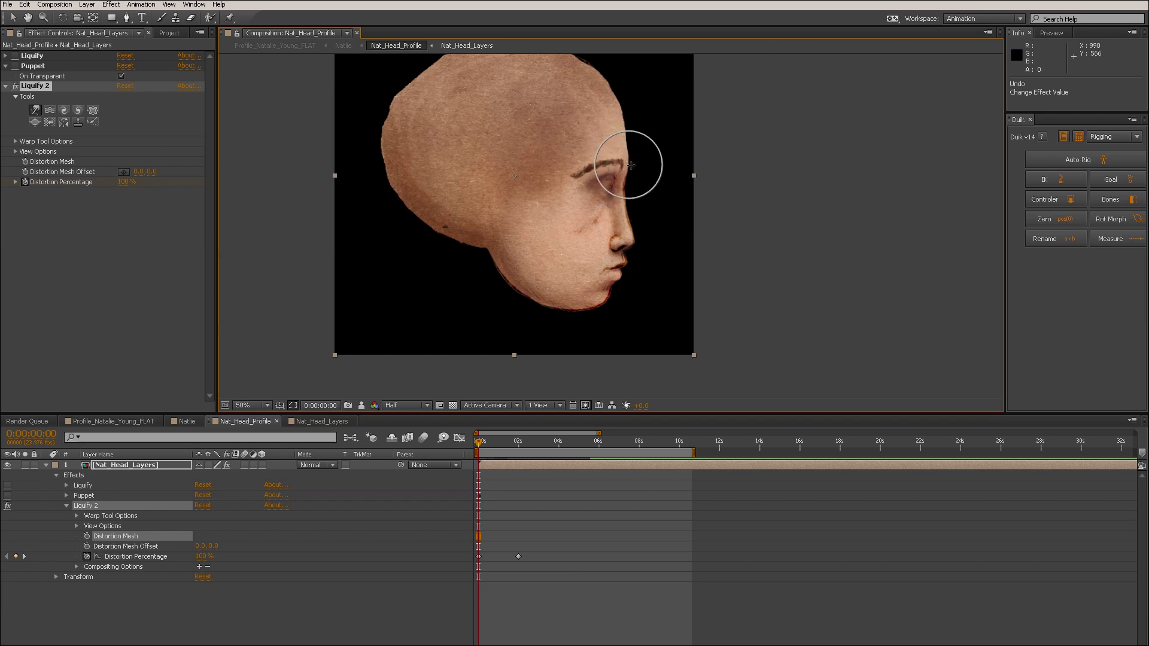
pyautogui.hotkey('ctrl', 'z')
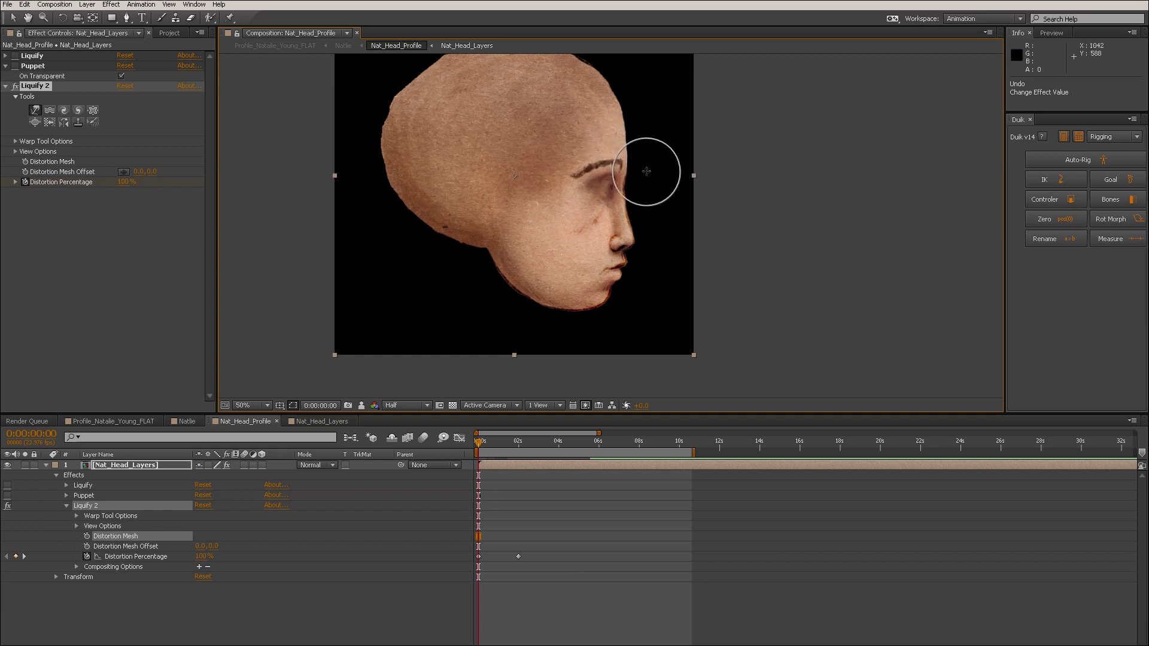
pyautogui.moveTo(611, 190)
pyautogui.mouseDown()
pyautogui.moveTo(589, 229)
pyautogui.moveTo(626, 245)
pyautogui.moveTo(586, 244)
pyautogui.moveTo(583, 230)
pyautogui.moveTo(571, 267)
pyautogui.moveTo(587, 266)
pyautogui.moveTo(576, 260)
pyautogui.moveTo(604, 243)
pyautogui.mouseUp()
pyautogui.moveTo(493, 446); pyautogui.dragTo(456, 448)
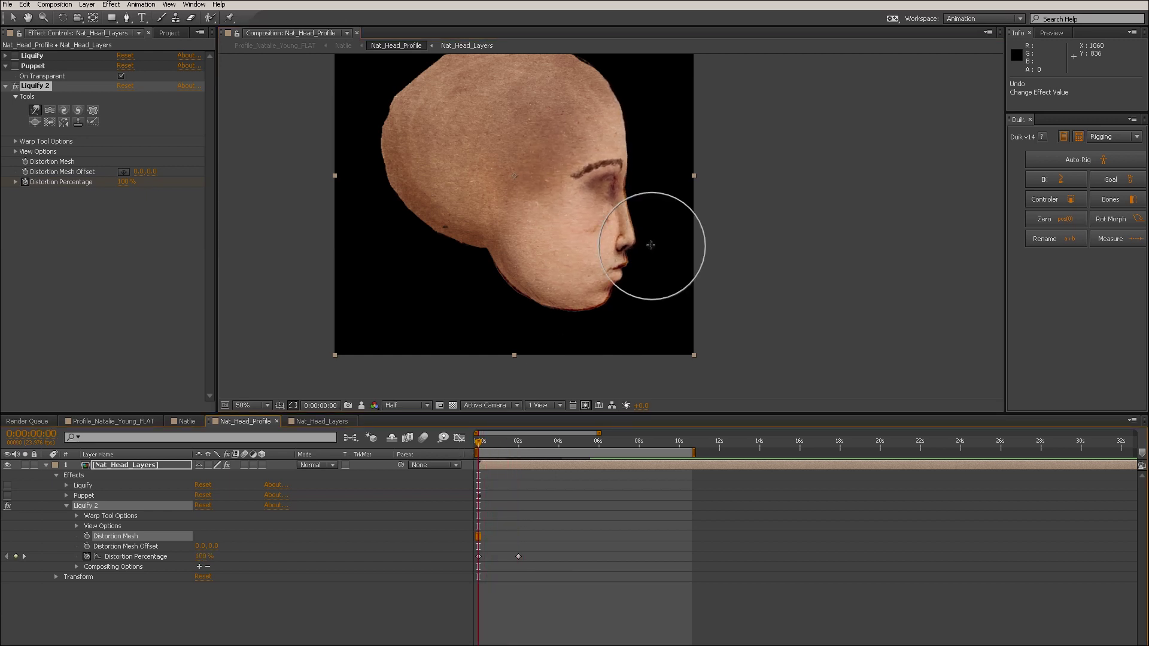
# Refine the nostril, nose bridge and nose tip, previewing the warp over two seconds.
pyautogui.moveTo(633, 241); pyautogui.dragTo(632, 242)
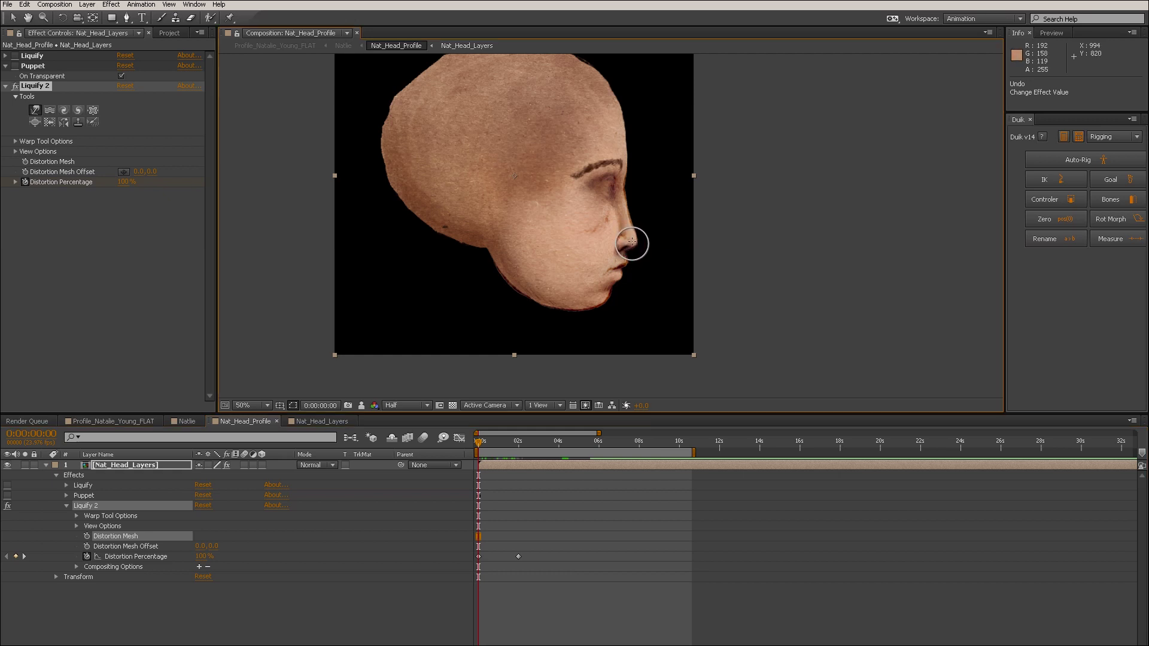
pyautogui.moveTo(481, 441)
pyautogui.mouseDown()
pyautogui.moveTo(517, 443)
pyautogui.moveTo(459, 438)
pyautogui.mouseUp()
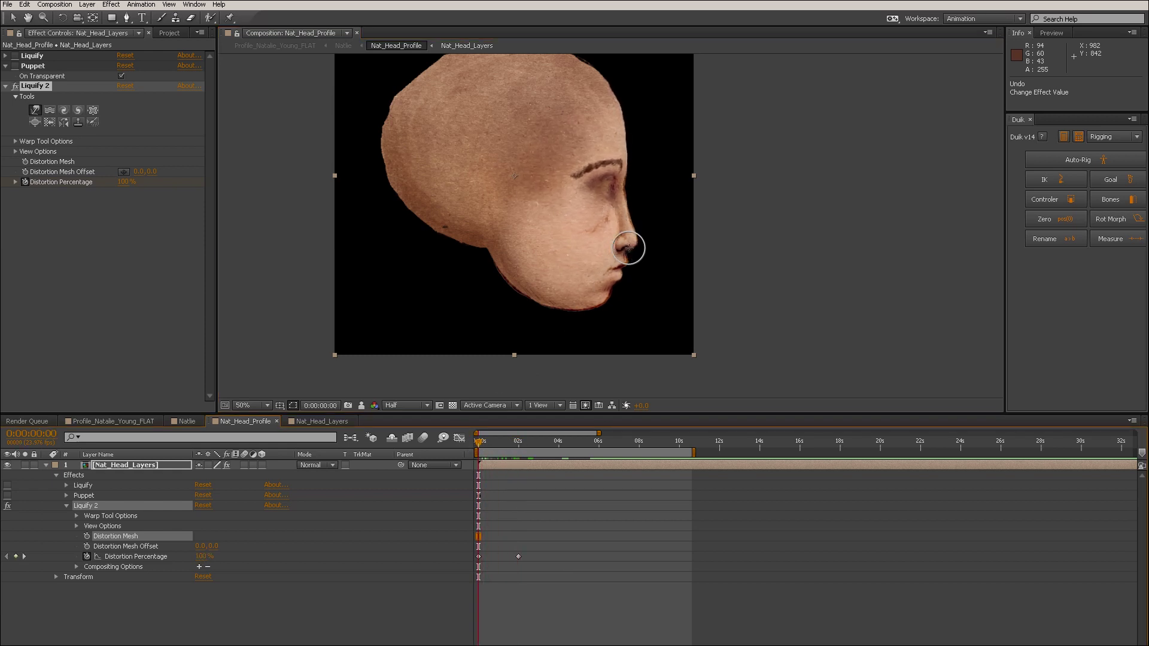
pyautogui.moveTo(631, 240)
pyautogui.mouseDown()
pyautogui.moveTo(634, 259)
pyautogui.moveTo(624, 240)
pyautogui.mouseUp()
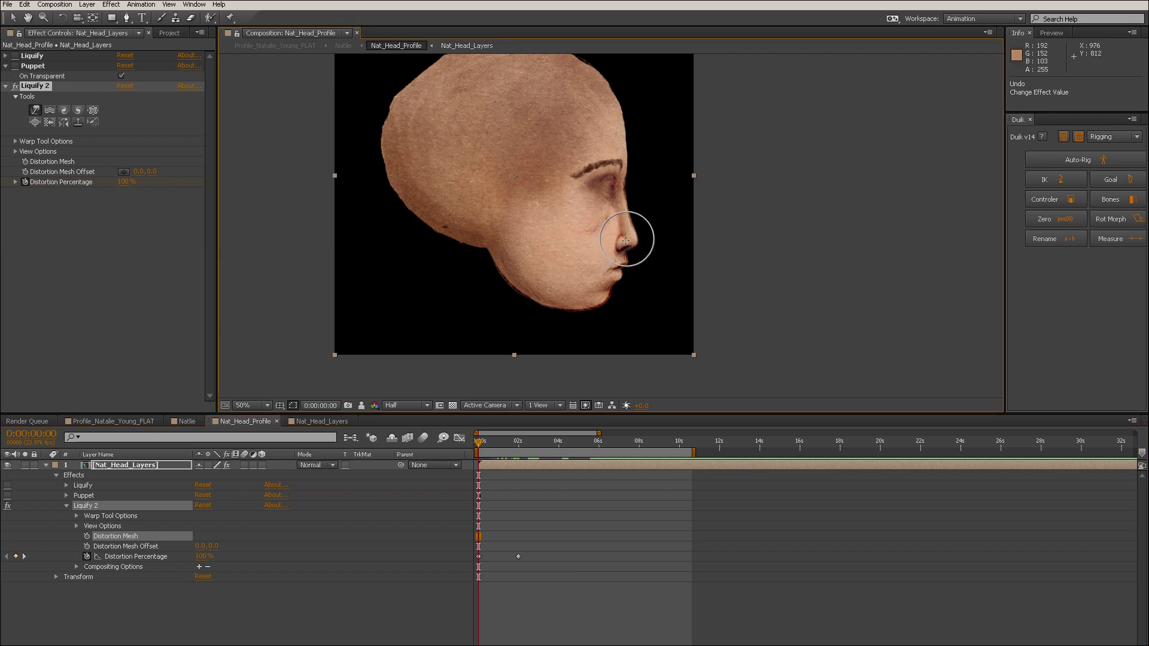
pyautogui.moveTo(494, 443)
pyautogui.mouseDown()
pyautogui.moveTo(524, 444)
pyautogui.moveTo(478, 441)
pyautogui.mouseUp()
pyautogui.moveTo(631, 188); pyautogui.dragTo(629, 189)
pyautogui.moveTo(486, 446)
pyautogui.mouseDown()
pyautogui.moveTo(518, 449)
pyautogui.moveTo(472, 450)
pyautogui.mouseUp()
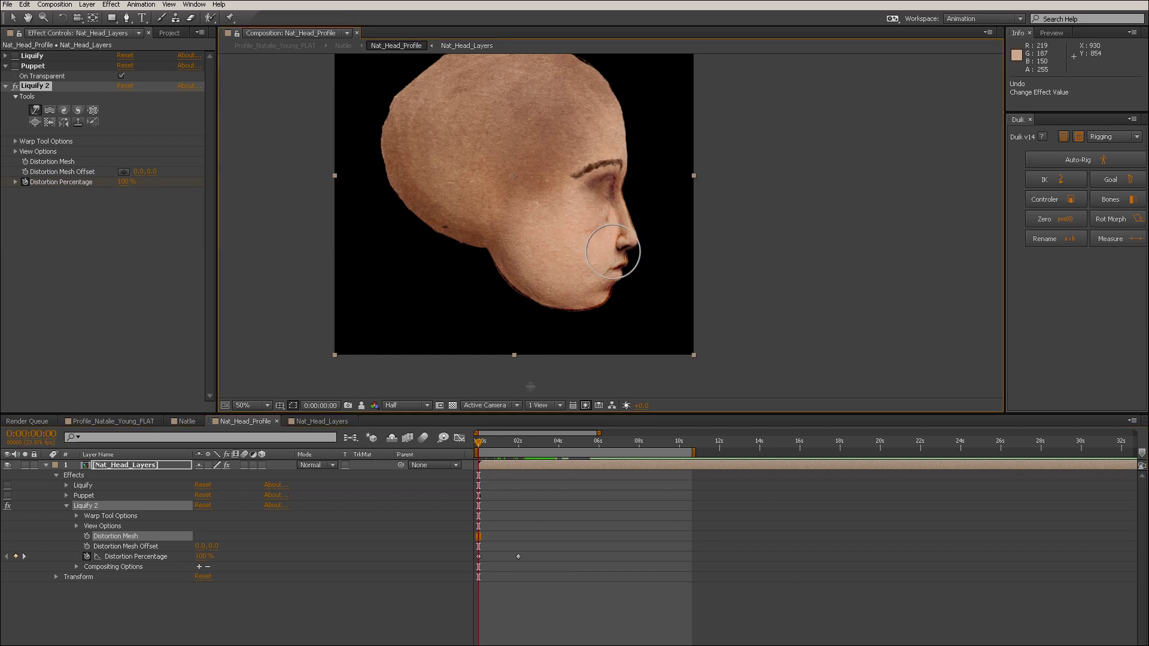
pyautogui.moveTo(484, 441); pyautogui.dragTo(450, 435)
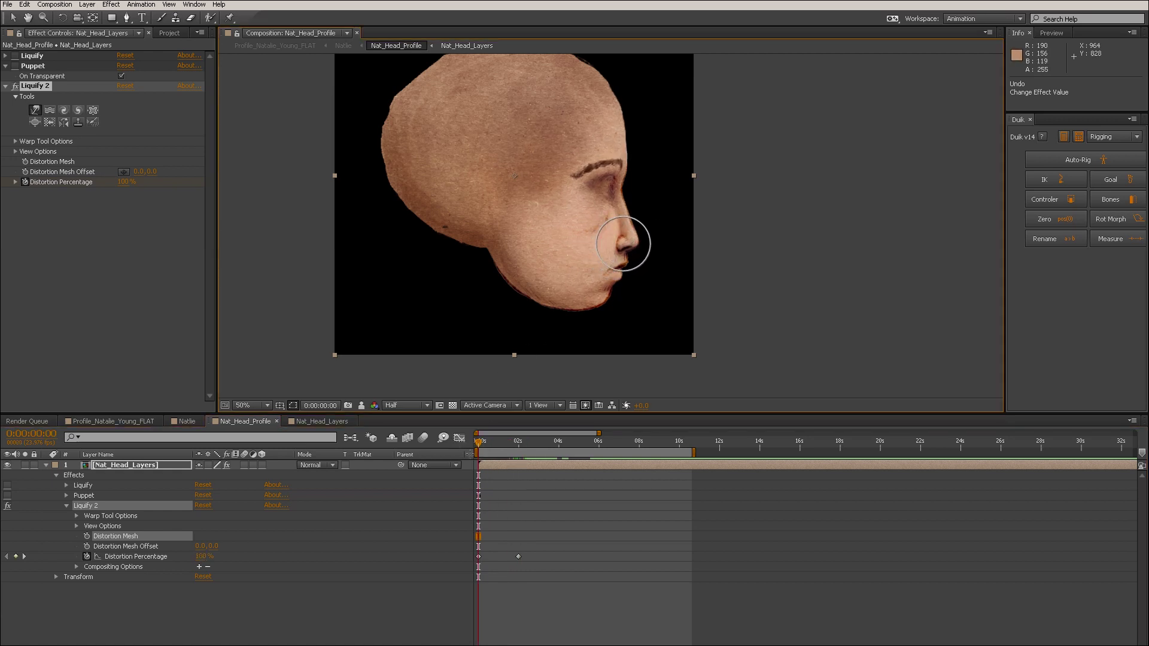
pyautogui.moveTo(483, 446)
pyautogui.mouseDown()
pyautogui.moveTo(540, 439)
pyautogui.moveTo(470, 440)
pyautogui.moveTo(531, 437)
pyautogui.moveTo(478, 441)
pyautogui.mouseUp()
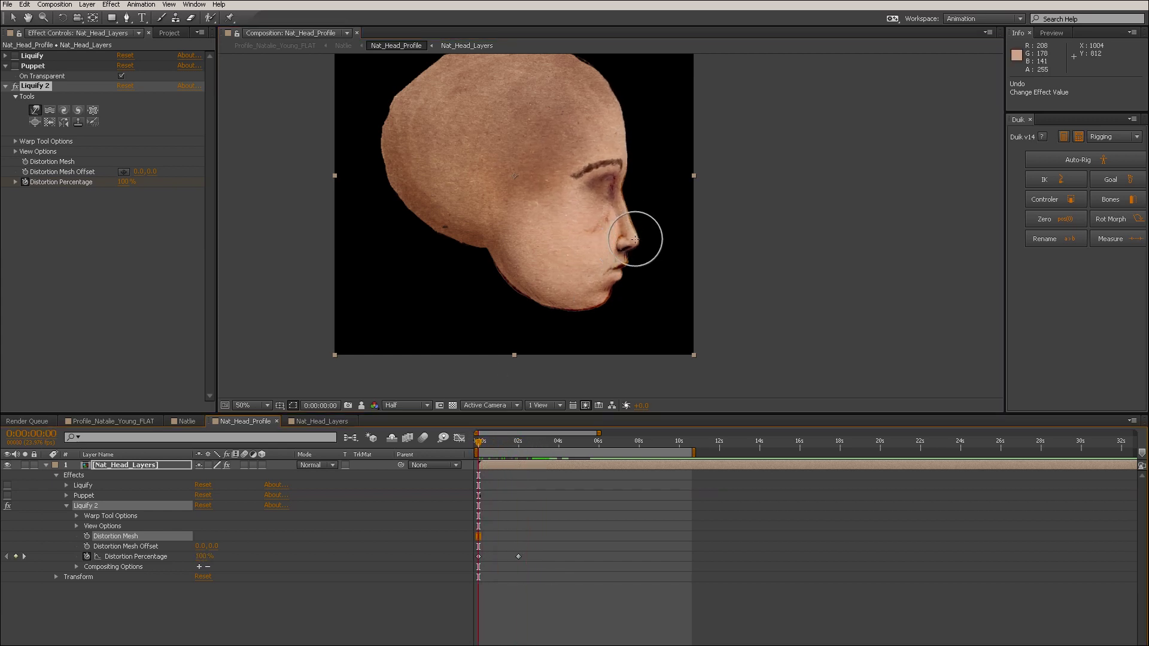
pyautogui.moveTo(635, 238); pyautogui.dragTo(634, 231)
pyautogui.moveTo(480, 444)
pyautogui.mouseDown()
pyautogui.moveTo(527, 446)
pyautogui.moveTo(479, 446)
pyautogui.mouseUp()
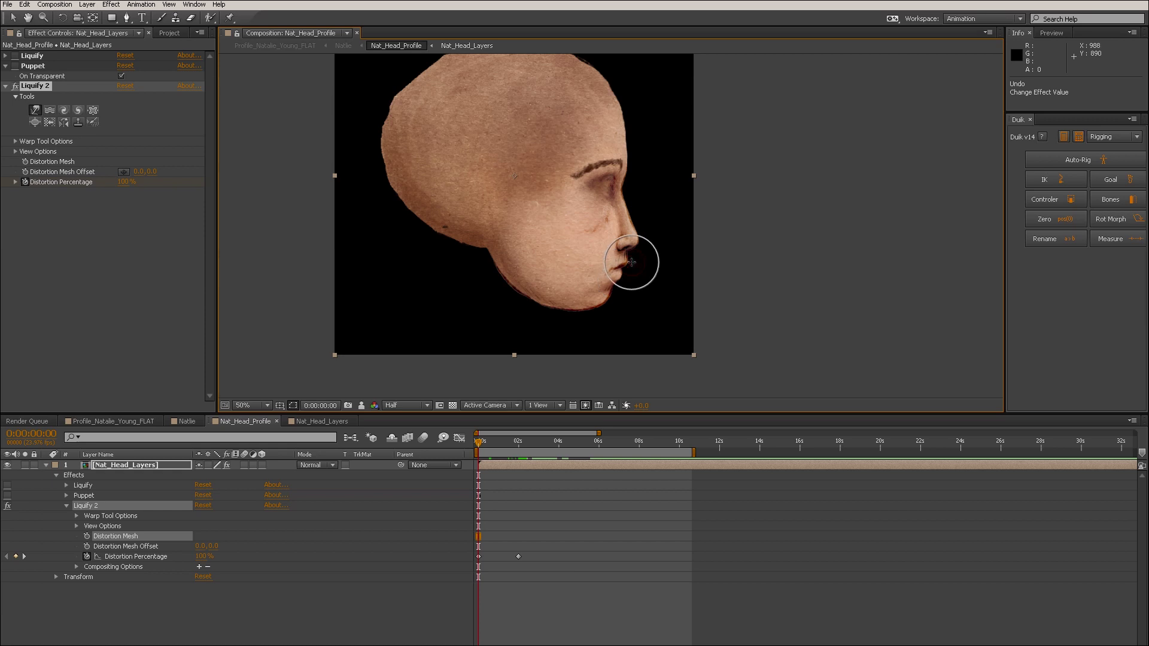
pyautogui.moveTo(526, 448); pyautogui.dragTo(479, 447)
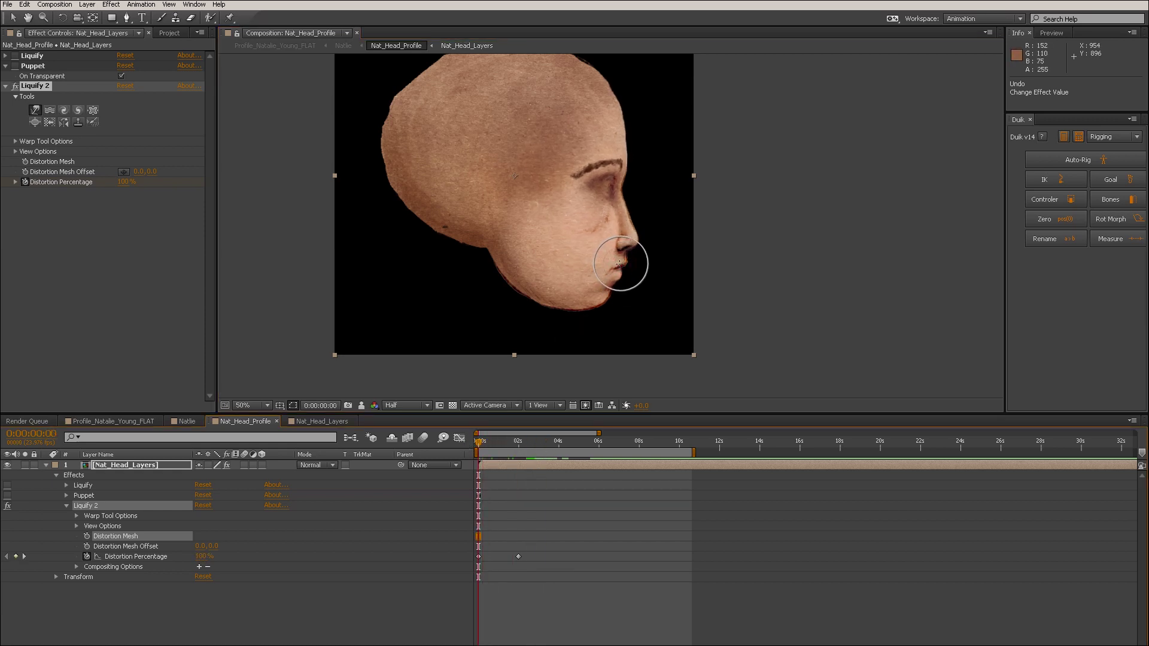
# Push the lips down and right and warp the chin, previewing the change.
pyautogui.click(620, 263)
pyautogui.moveTo(622, 264); pyautogui.dragTo(625, 278)
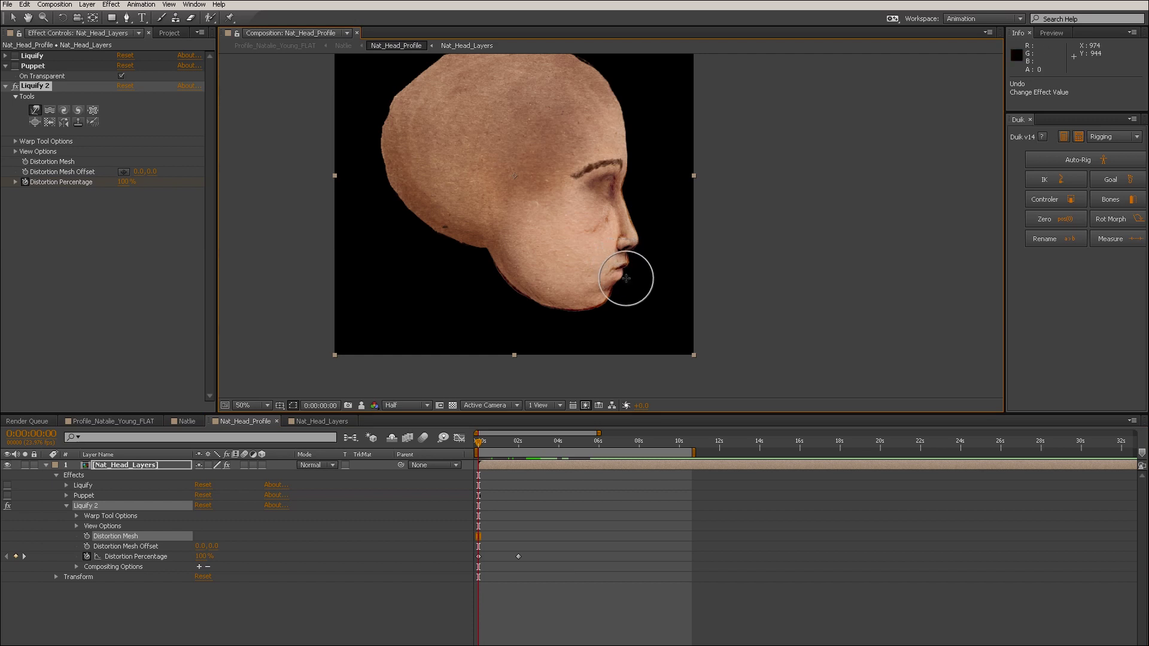
pyautogui.moveTo(486, 446)
pyautogui.mouseDown()
pyautogui.moveTo(536, 447)
pyautogui.moveTo(479, 442)
pyautogui.mouseUp()
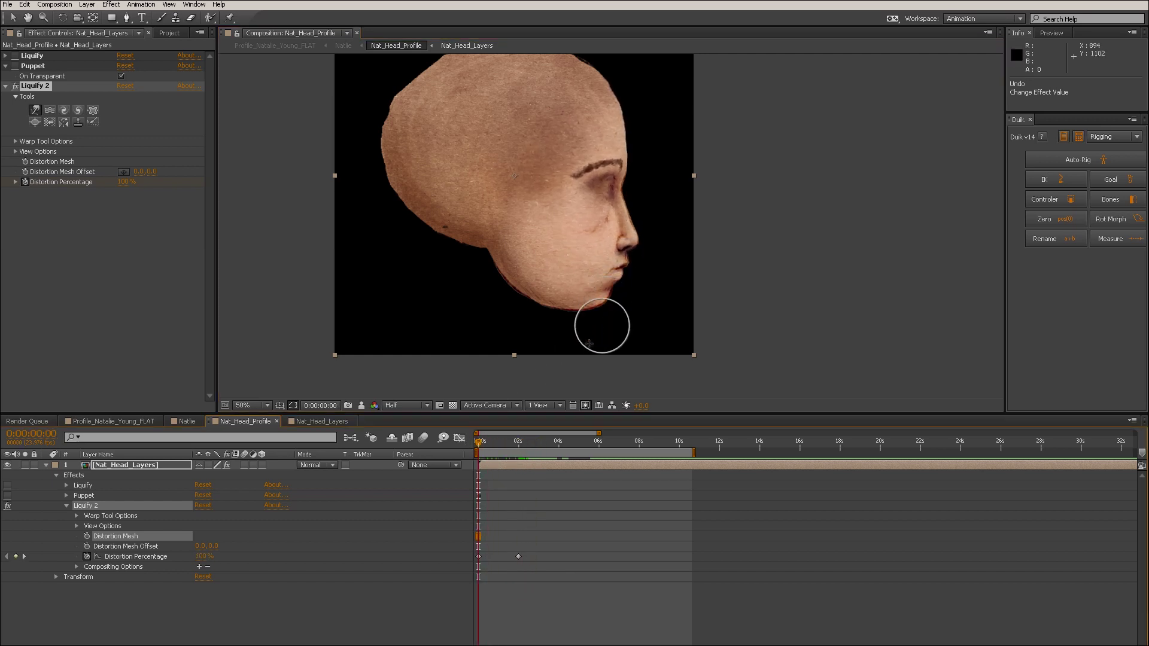
pyautogui.moveTo(603, 301); pyautogui.dragTo(603, 296)
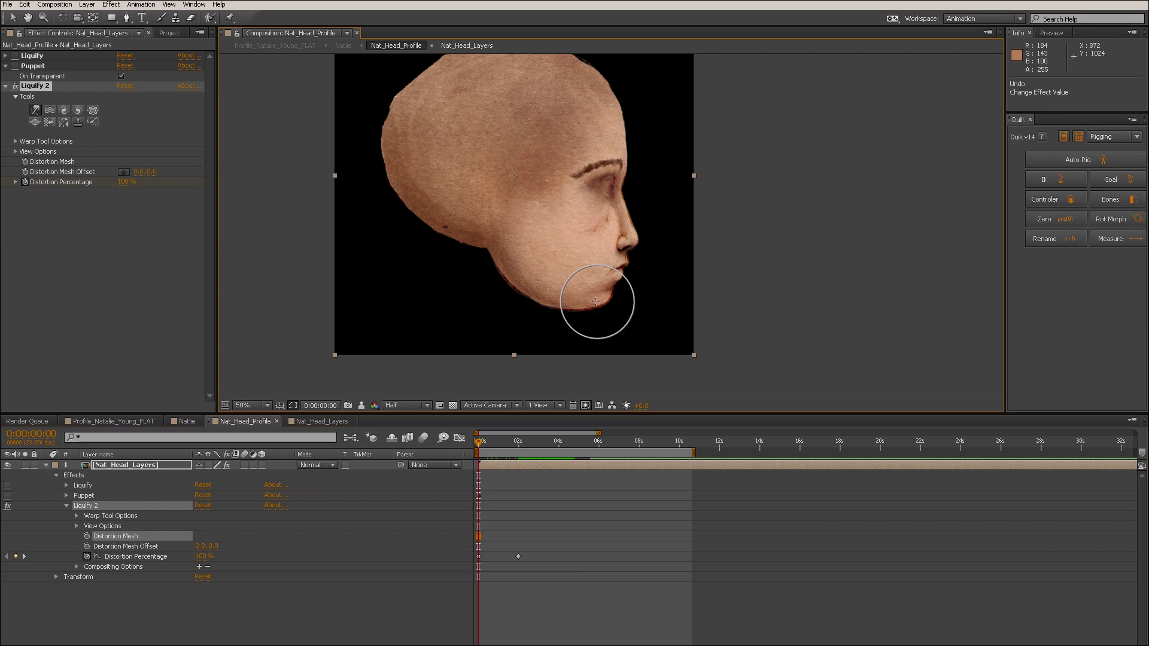
pyautogui.moveTo(487, 442); pyautogui.dragTo(462, 440)
pyautogui.moveTo(597, 288); pyautogui.dragTo(601, 283)
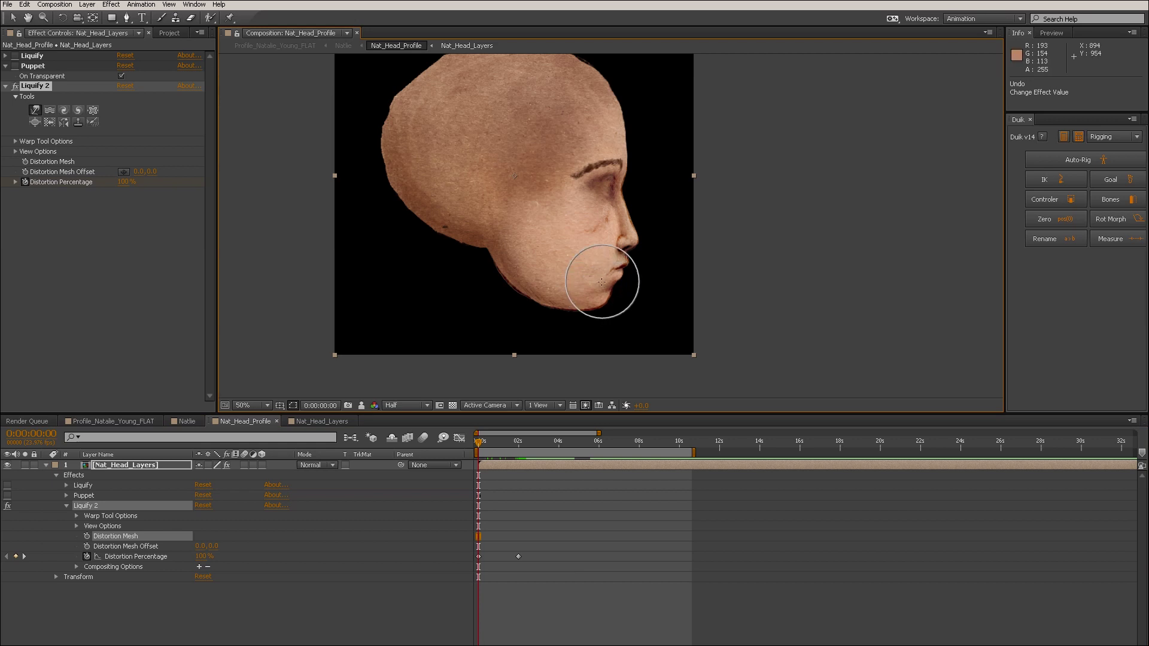
pyautogui.moveTo(496, 436)
pyautogui.mouseDown()
pyautogui.moveTo(528, 443)
pyautogui.moveTo(461, 444)
pyautogui.moveTo(537, 443)
pyautogui.moveTo(458, 438)
pyautogui.mouseUp()
# Enlarge the brush and scrub the first two seconds to watch the jaw warp release to 0%.
pyautogui.keyDown('ctrl'); pyautogui.moveTo(545, 271); pyautogui.dragTo(577, 269); pyautogui.keyUp('ctrl')
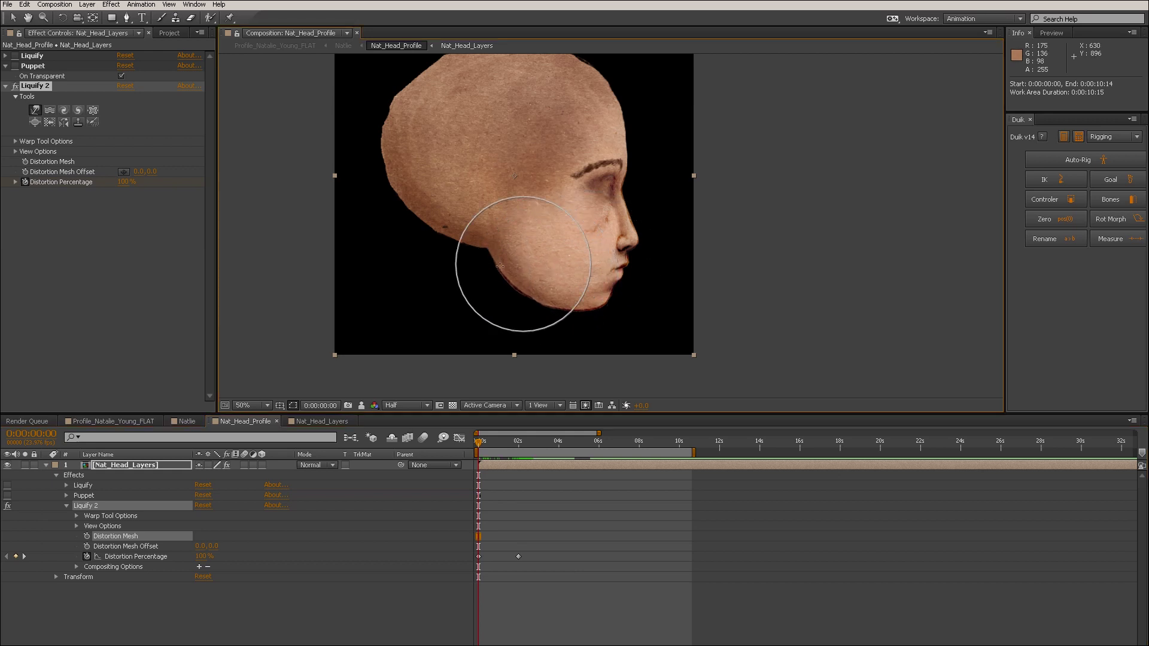
pyautogui.moveTo(482, 442); pyautogui.dragTo(459, 442)
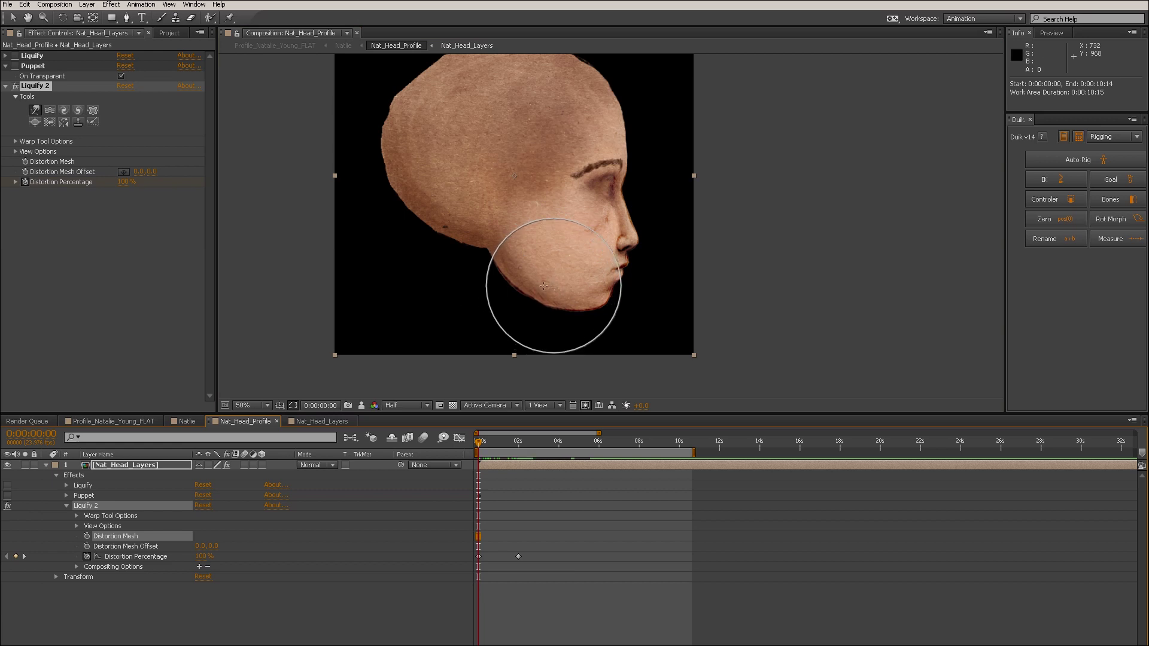
pyautogui.moveTo(481, 443)
pyautogui.mouseDown()
pyautogui.moveTo(525, 449)
pyautogui.moveTo(467, 446)
pyautogui.mouseUp()
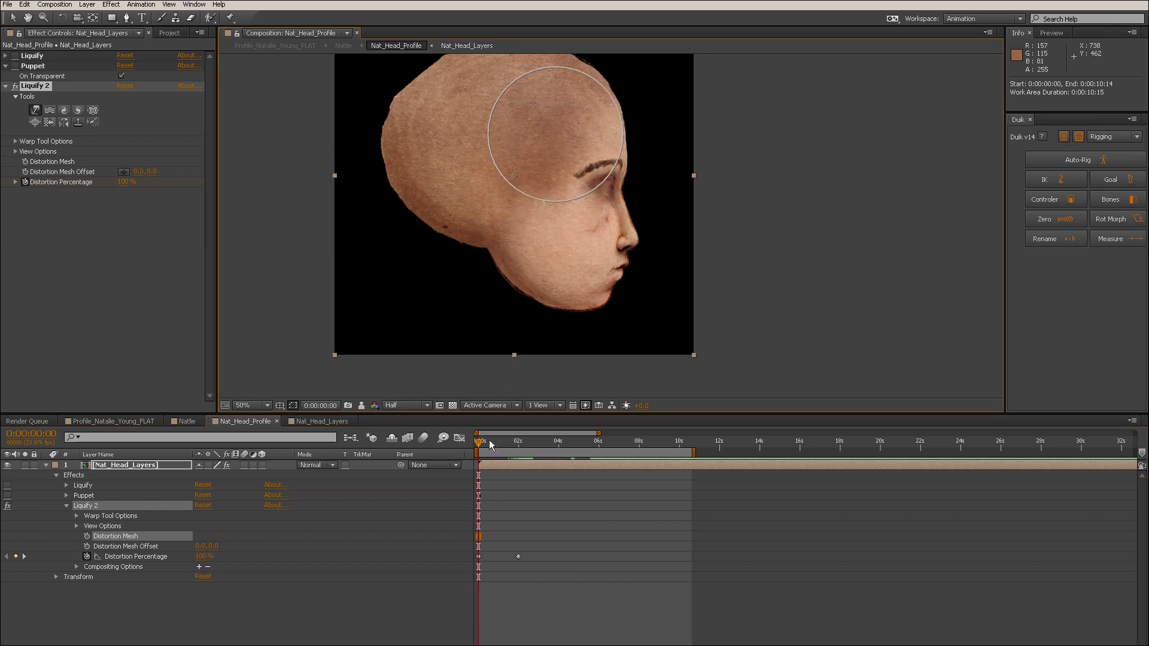
pyautogui.moveTo(484, 451)
pyautogui.mouseDown()
pyautogui.moveTo(536, 443)
pyautogui.moveTo(472, 450)
pyautogui.mouseUp()
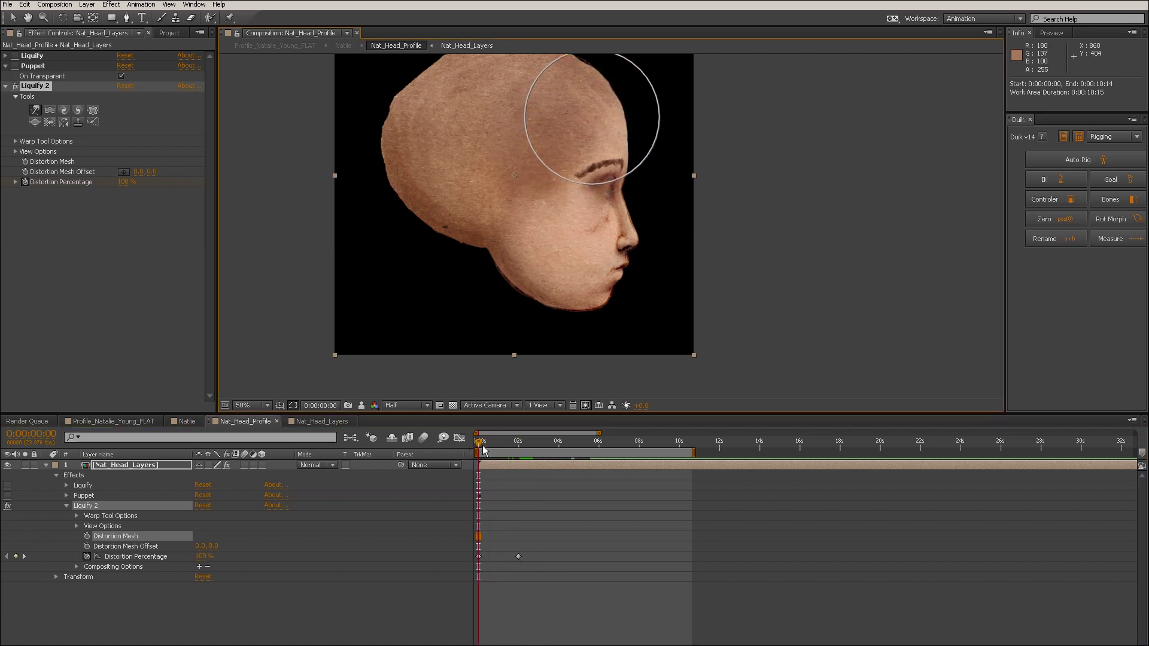
pyautogui.moveTo(493, 443); pyautogui.dragTo(449, 440)
pyautogui.moveTo(534, 439); pyautogui.dragTo(474, 441)
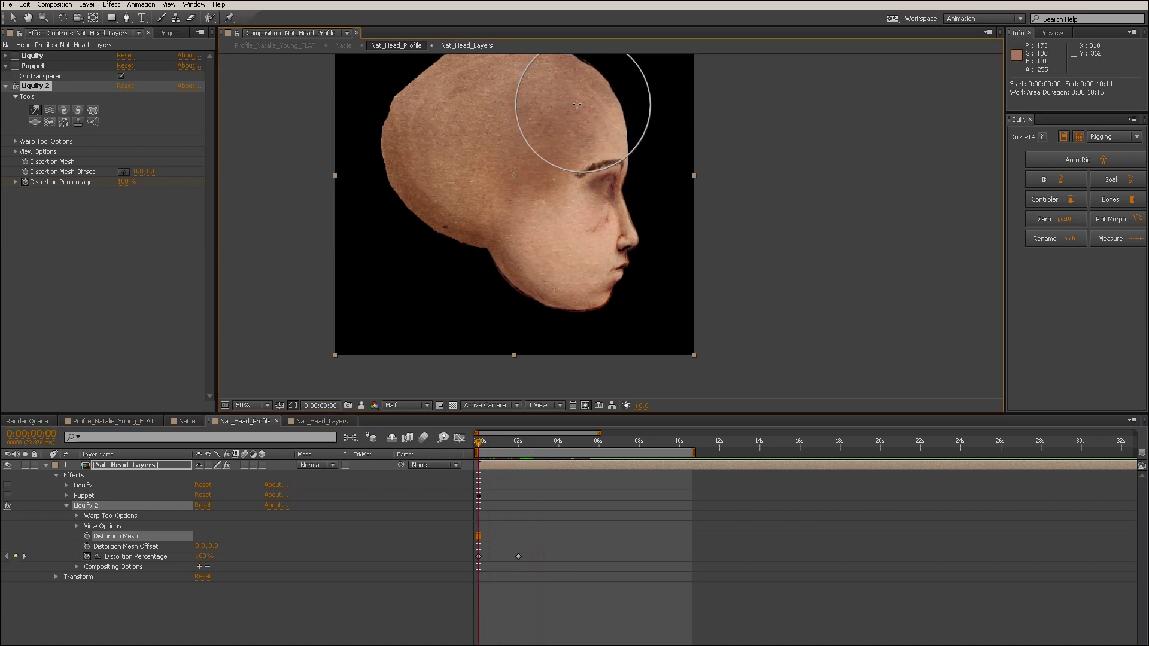
pyautogui.moveTo(482, 446)
pyautogui.mouseDown()
pyautogui.moveTo(542, 459)
pyautogui.moveTo(465, 433)
pyautogui.moveTo(528, 432)
pyautogui.moveTo(454, 420)
pyautogui.mouseUp()
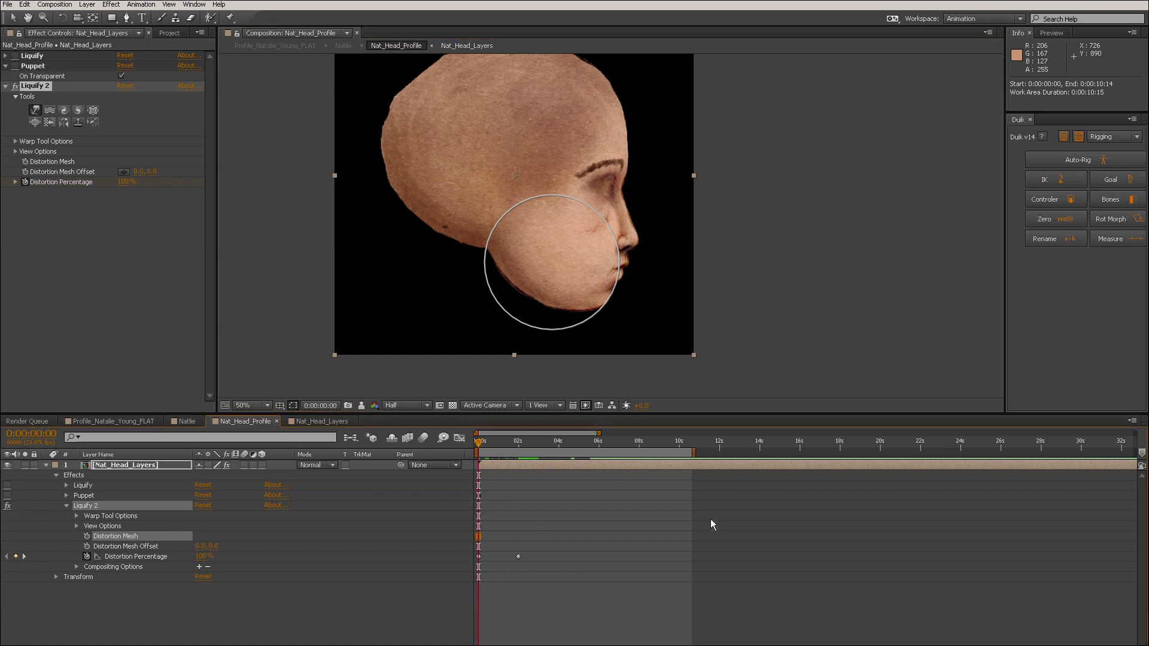
pyautogui.moveTo(484, 449); pyautogui.dragTo(446, 435)
# Recheck the warp between 0 and 1 second, then save the project with Ctrl+S.
pyautogui.moveTo(638, 220); pyautogui.dragTo(678, 238)
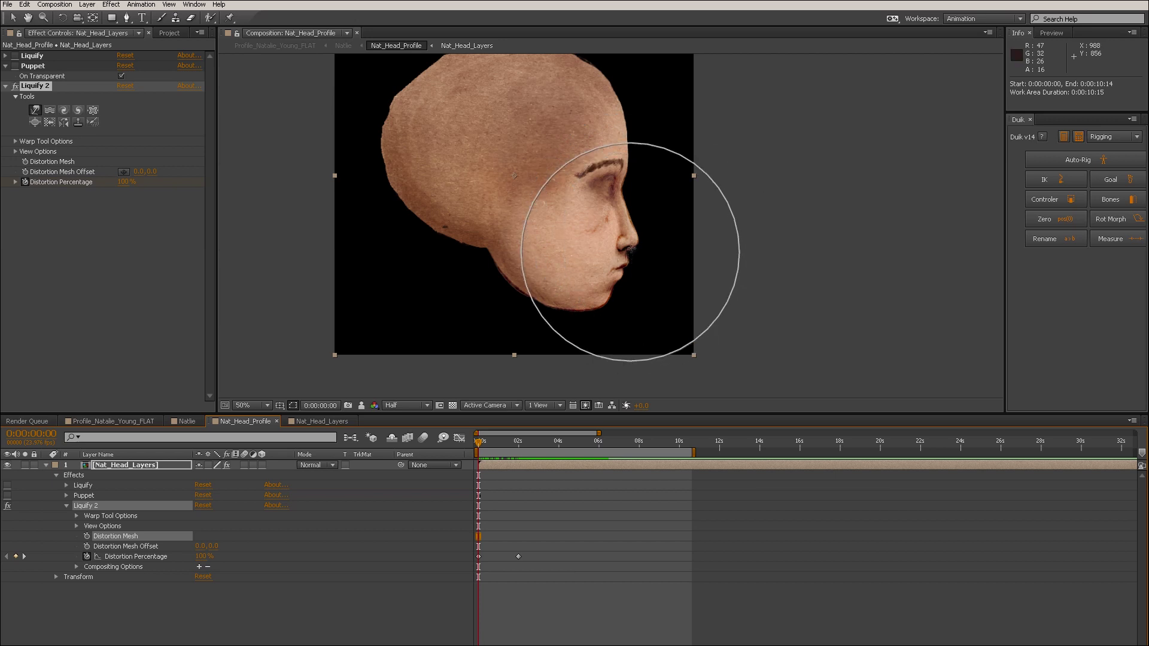
pyautogui.moveTo(489, 445)
pyautogui.mouseDown()
pyautogui.moveTo(474, 444)
pyautogui.moveTo(531, 448)
pyautogui.moveTo(473, 437)
pyautogui.mouseUp()
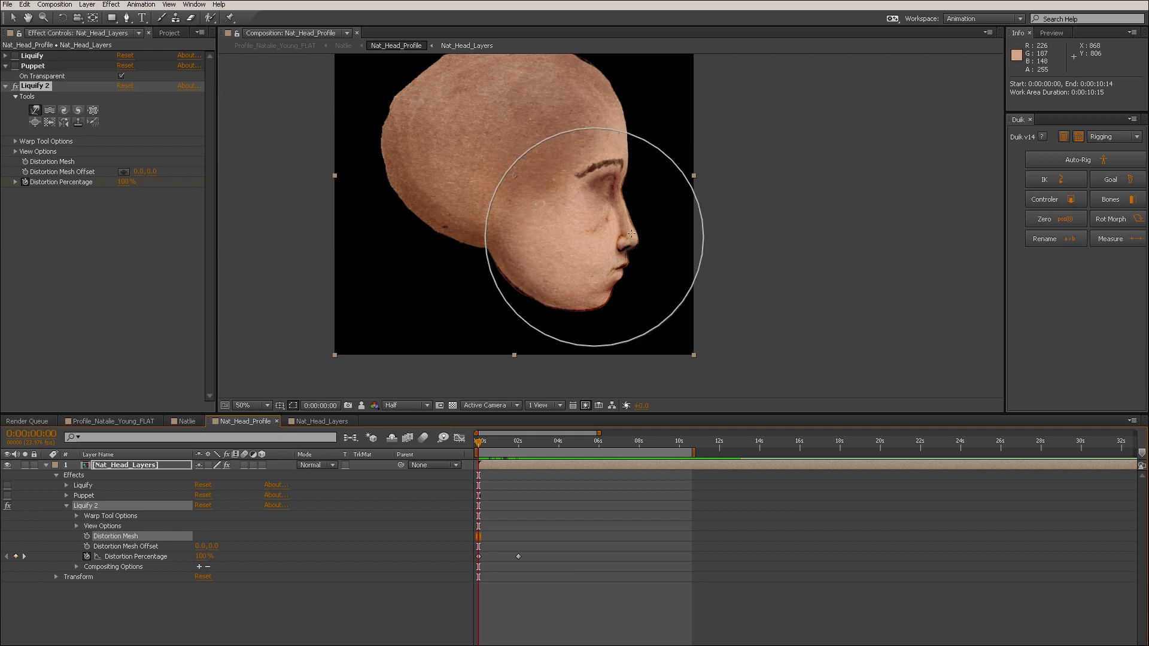
pyautogui.moveTo(482, 444)
pyautogui.mouseDown()
pyautogui.moveTo(537, 444)
pyautogui.moveTo(468, 444)
pyautogui.moveTo(504, 443)
pyautogui.moveTo(443, 430)
pyautogui.mouseUp()
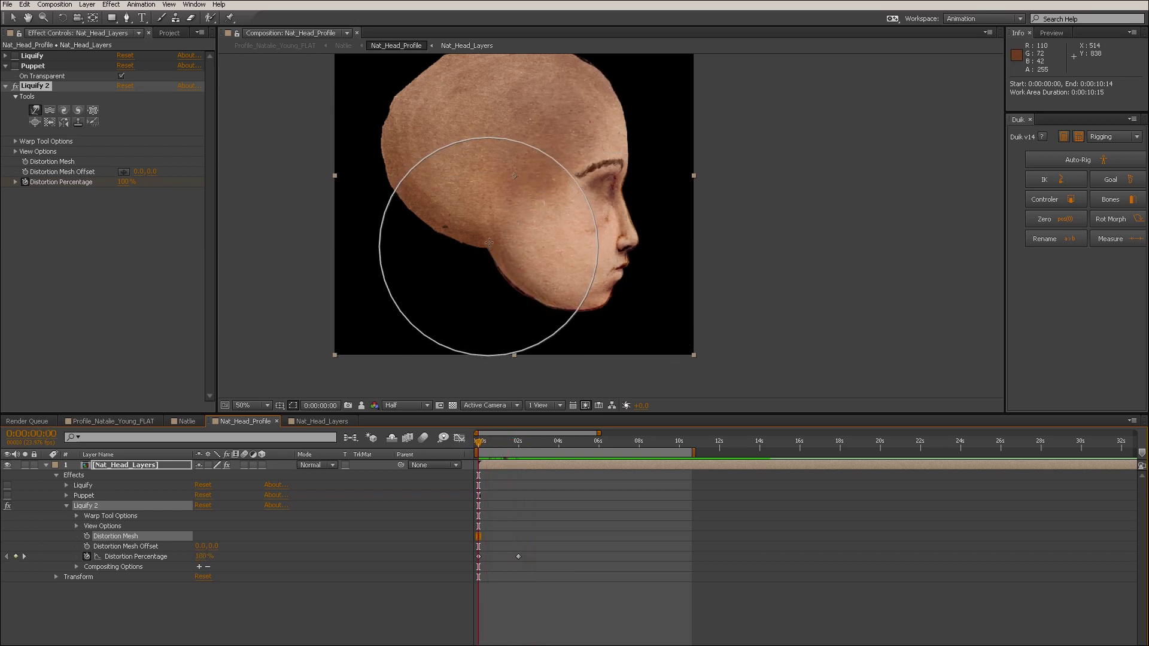
pyautogui.moveTo(490, 444)
pyautogui.mouseDown()
pyautogui.moveTo(515, 444)
pyautogui.moveTo(479, 444)
pyautogui.mouseUp()
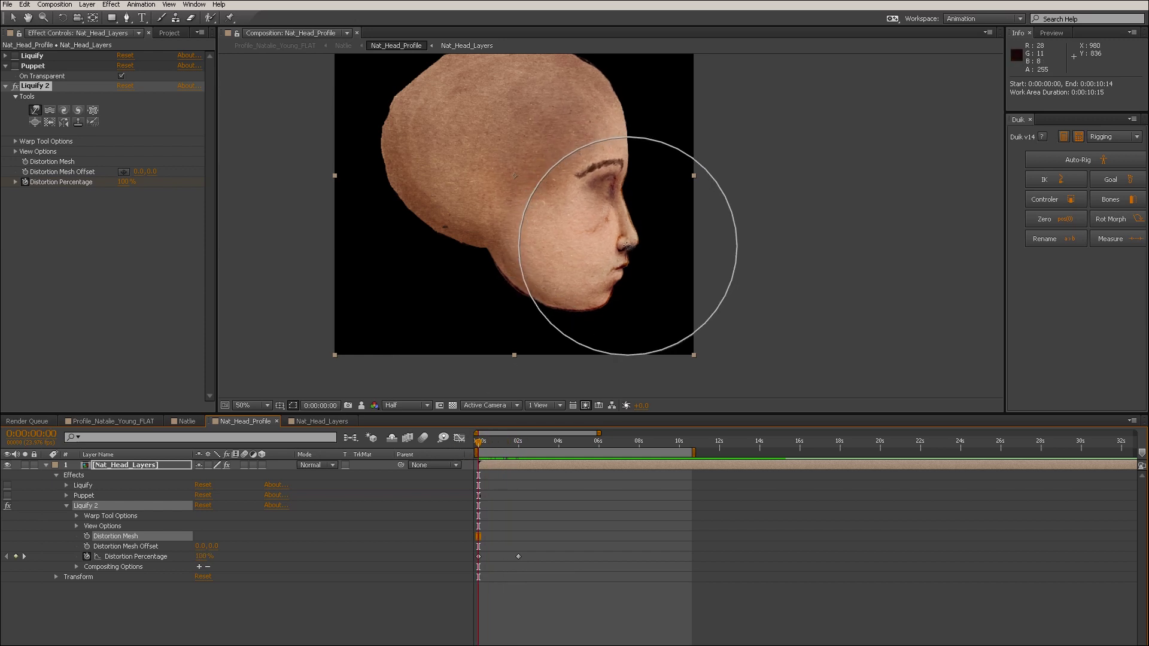
pyautogui.moveTo(629, 241); pyautogui.dragTo(632, 245)
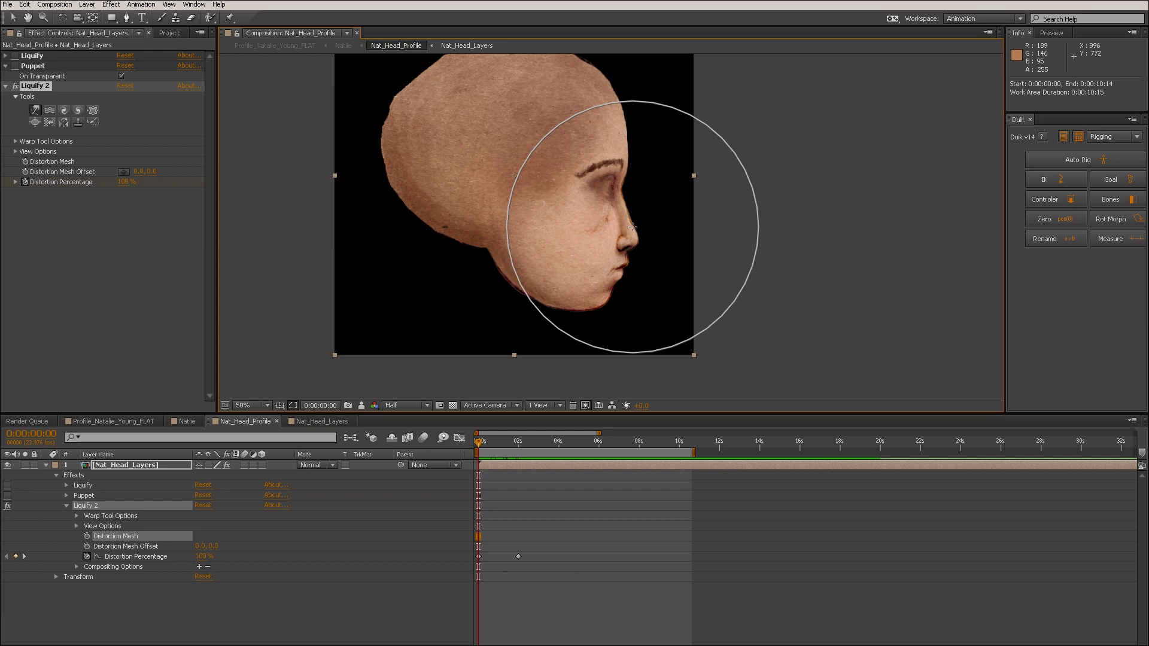
pyautogui.hotkey('ctrl', 's')
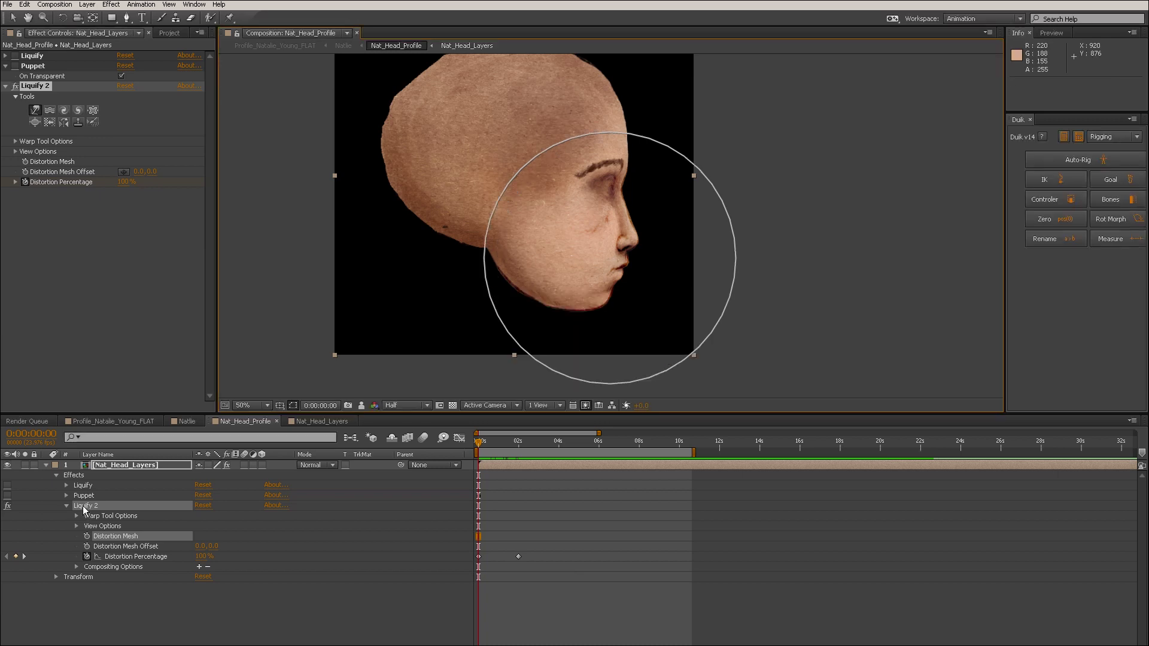
pyautogui.click(82, 508)
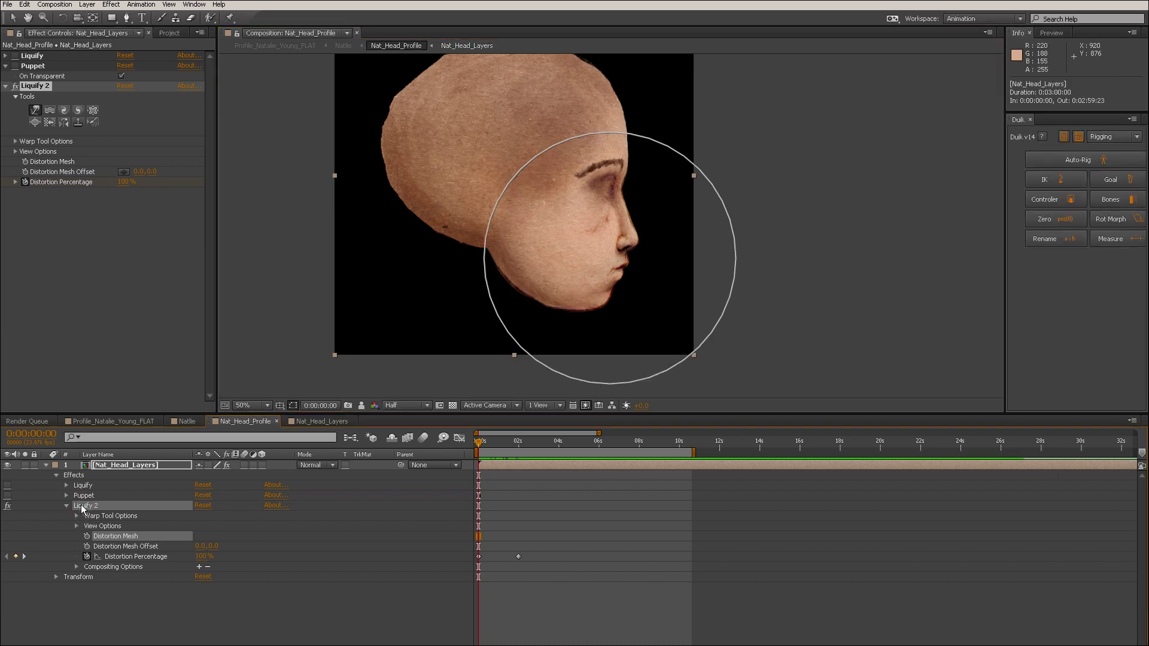
# Duplicate Liquify 2 as Liquify 3, disable Liquify 2, and expand Liquify 3's properties.
pyautogui.hotkey('ctrl', 'd')
pyautogui.click(89, 507)
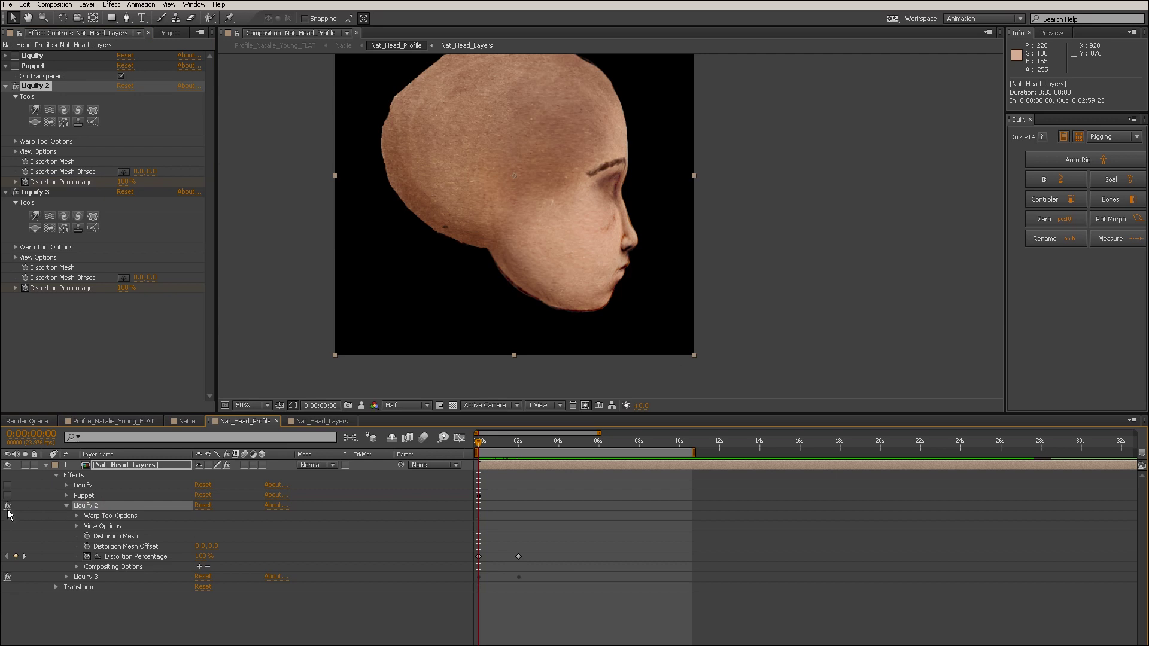
pyautogui.click(7, 506)
pyautogui.click(66, 505)
pyautogui.click(67, 517)
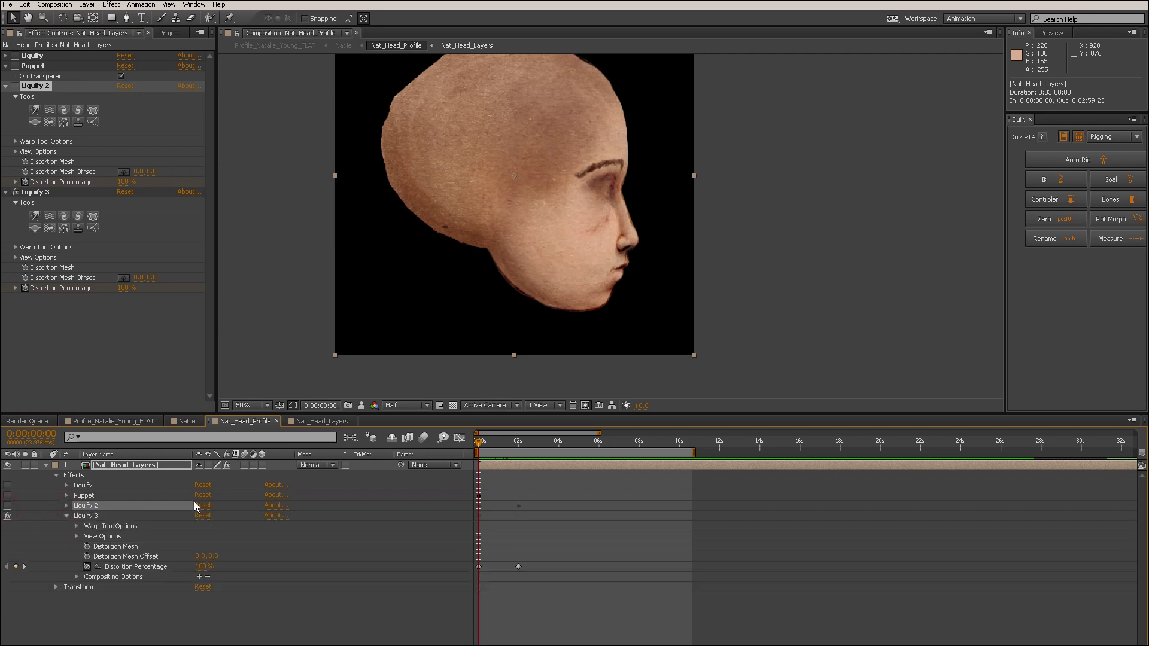
pyautogui.click(136, 567)
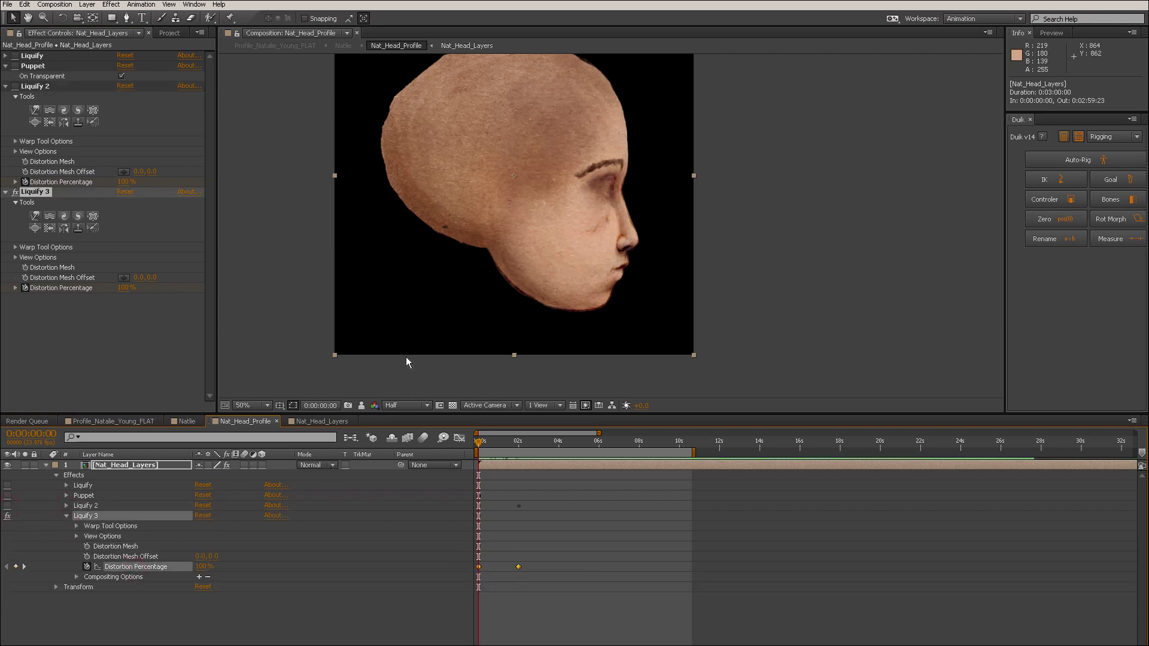
# Use Liquify 3's Warp tool to push the nose, lips and chin left, checking at 50%.
pyautogui.click(36, 218)
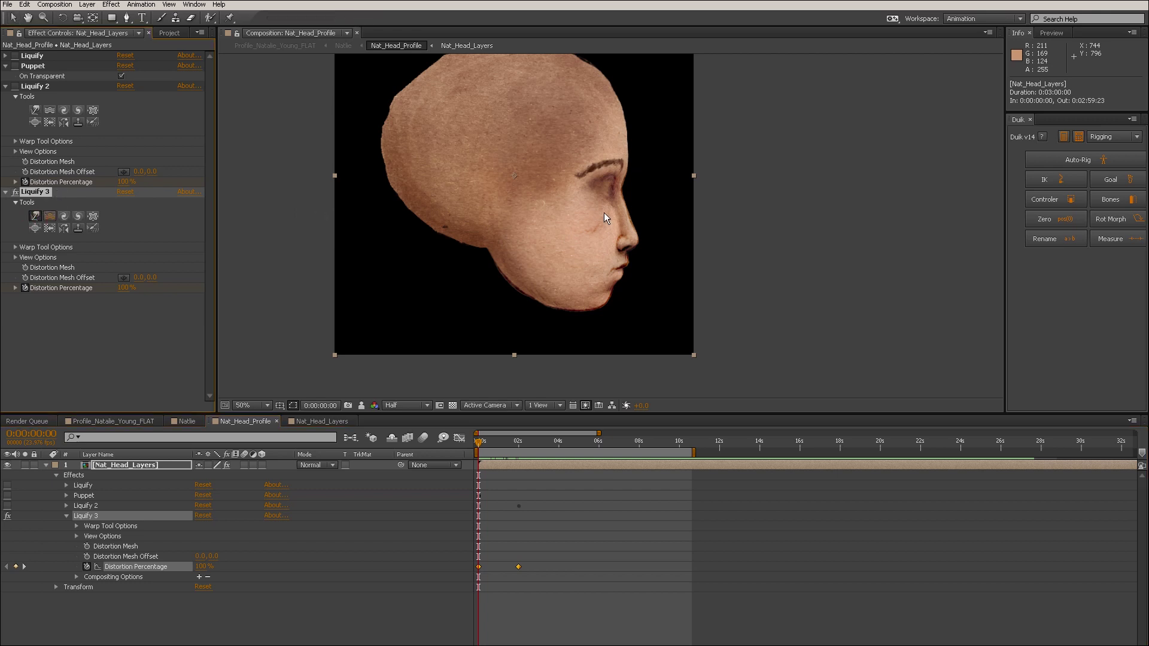
pyautogui.moveTo(643, 241); pyautogui.dragTo(634, 239)
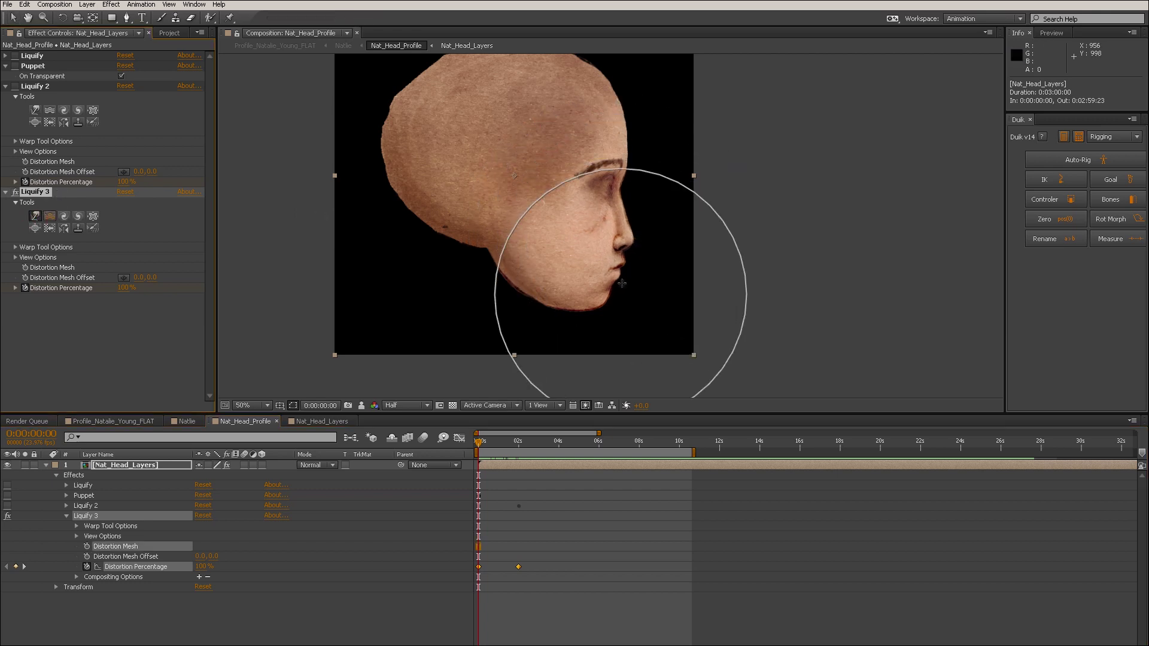
pyautogui.moveTo(622, 280); pyautogui.dragTo(617, 282)
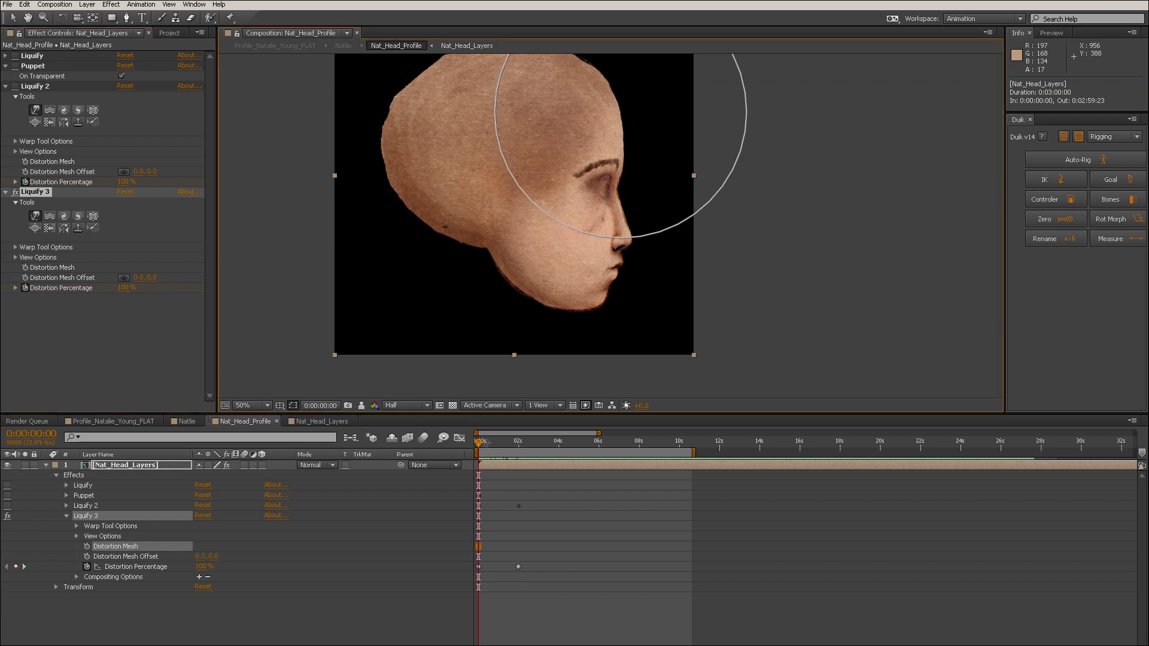
pyautogui.moveTo(482, 443); pyautogui.dragTo(460, 439)
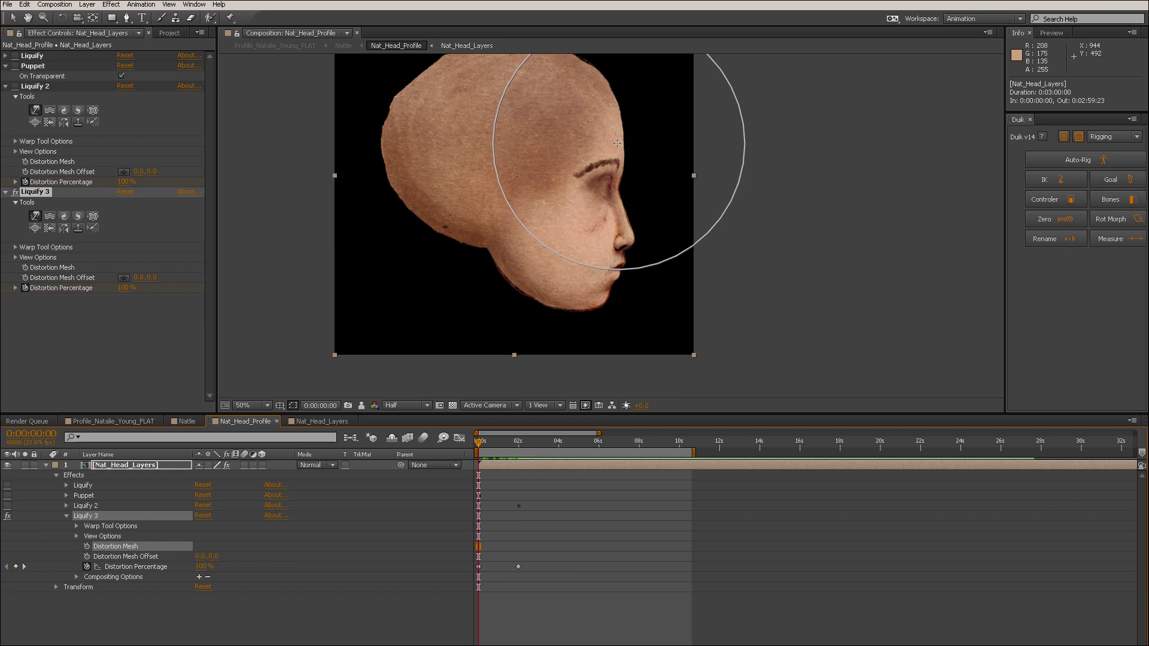
pyautogui.moveTo(484, 442)
pyautogui.mouseDown()
pyautogui.moveTo(521, 443)
pyautogui.moveTo(479, 441)
pyautogui.mouseUp()
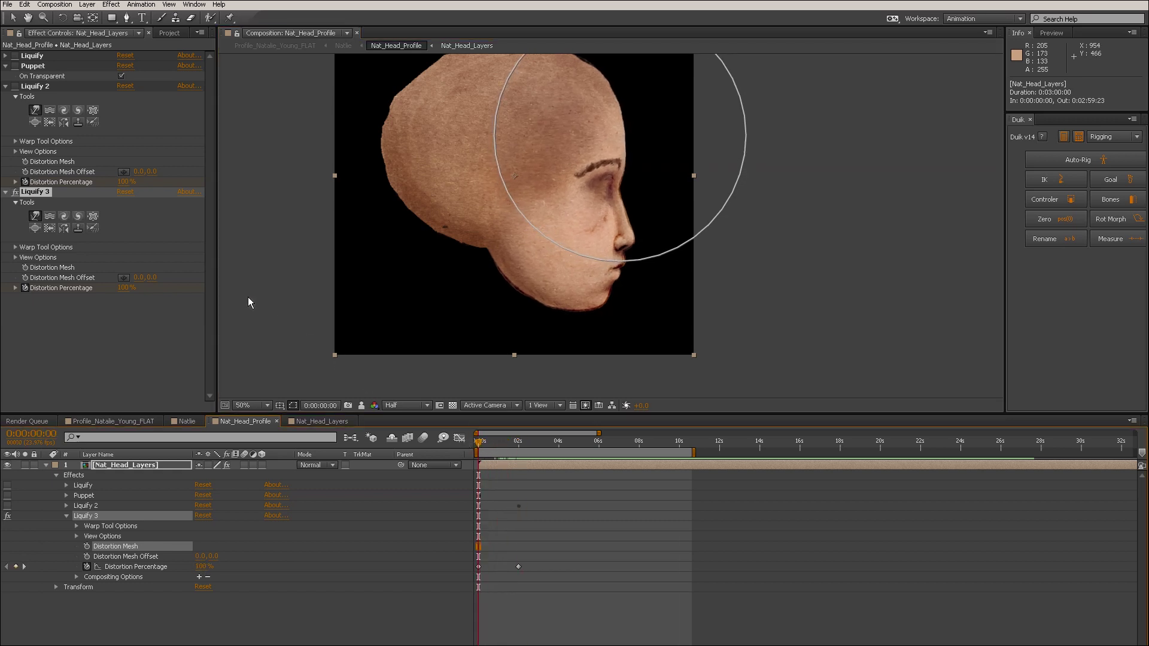
pyautogui.click(28, 88)
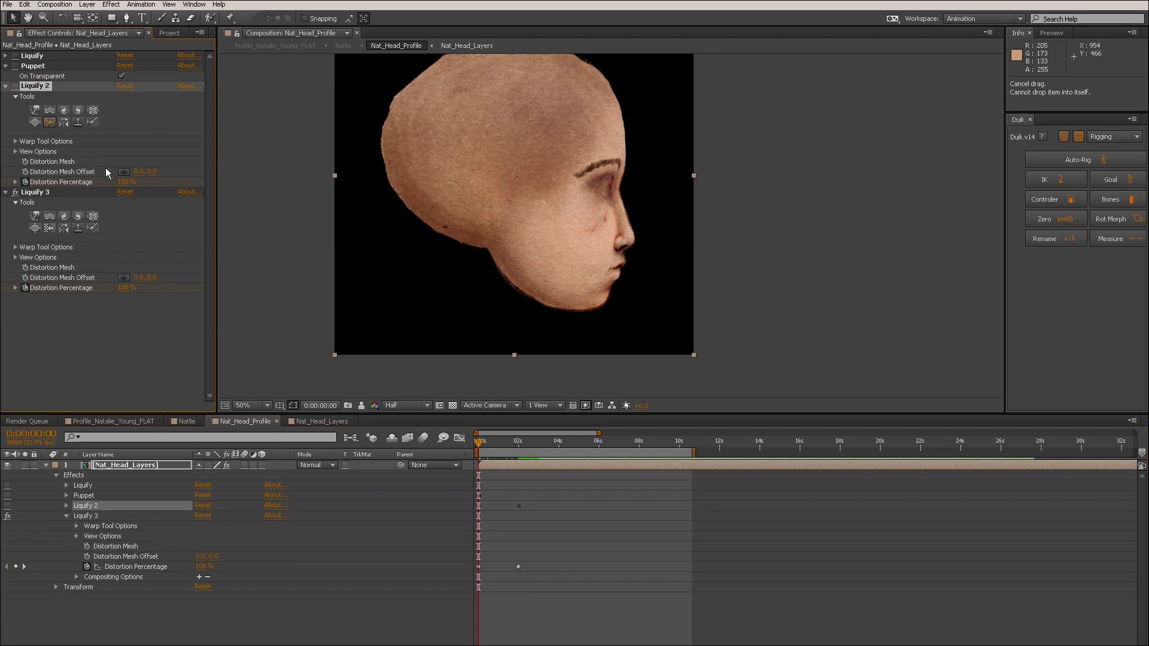
# Delete the original Liquify and Liquify 2 effects, keeping only Liquify 3.
pyautogui.click(33, 56)
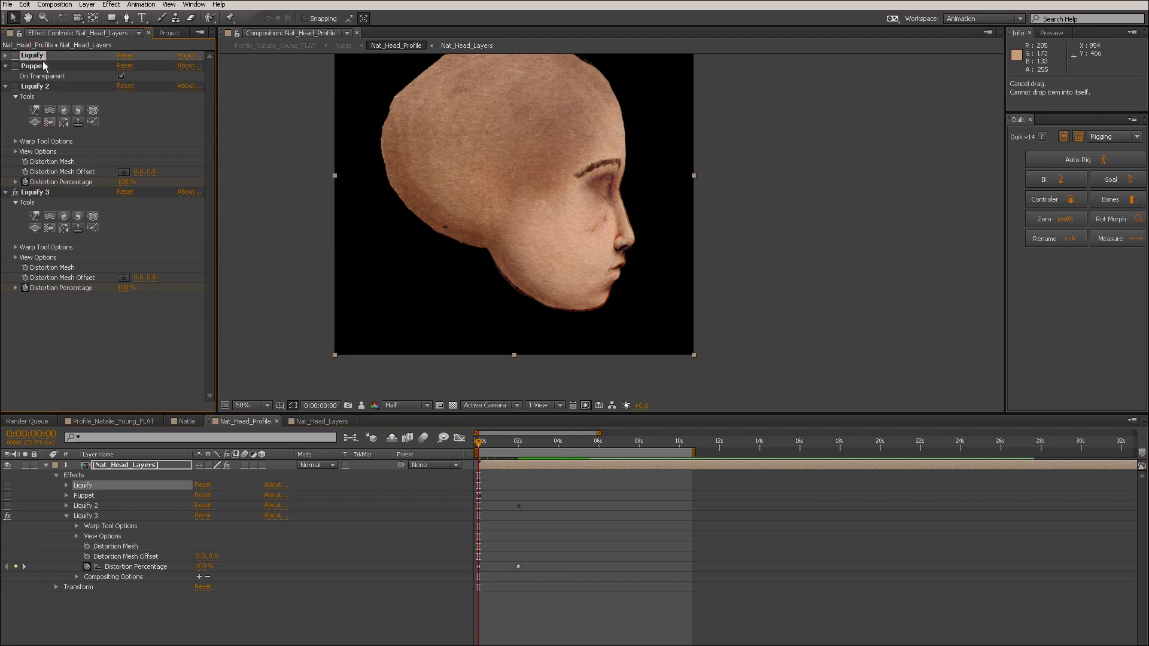
pyautogui.press('Delete')
pyautogui.click(40, 75)
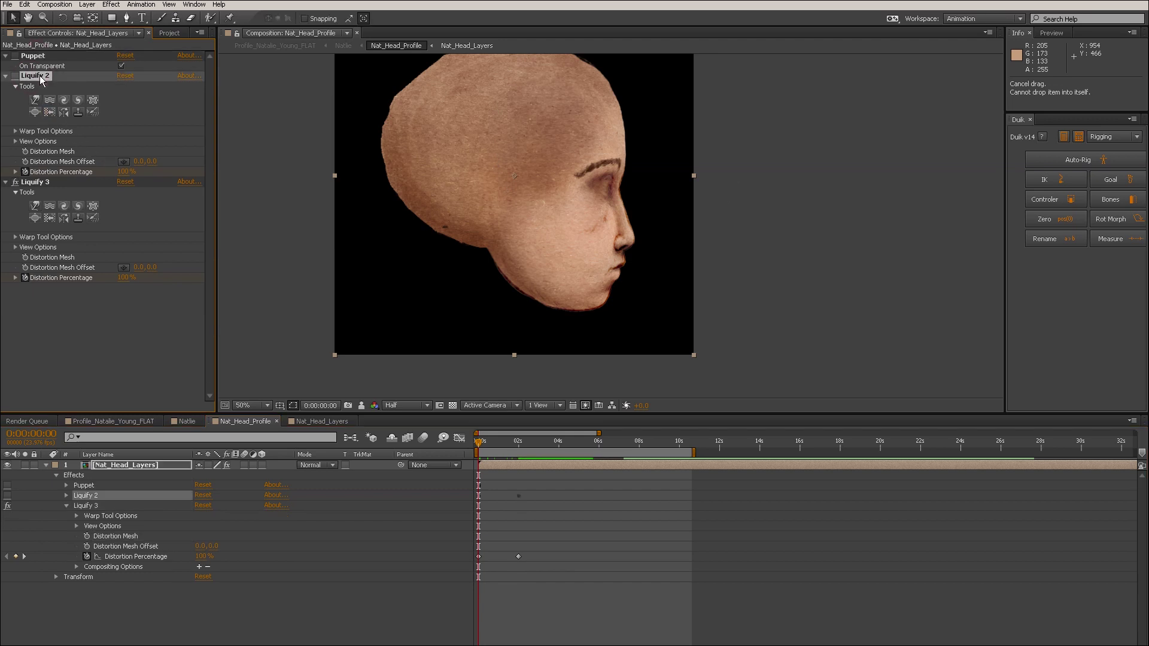
pyautogui.press('Delete')
# Preview Liquify 3's warp fading out, then dock the Nat_Head_Profile timeline beside Nat_Head_Layers.
pyautogui.moveTo(483, 442)
pyautogui.mouseDown()
pyautogui.moveTo(526, 451)
pyautogui.moveTo(470, 457)
pyautogui.mouseUp()
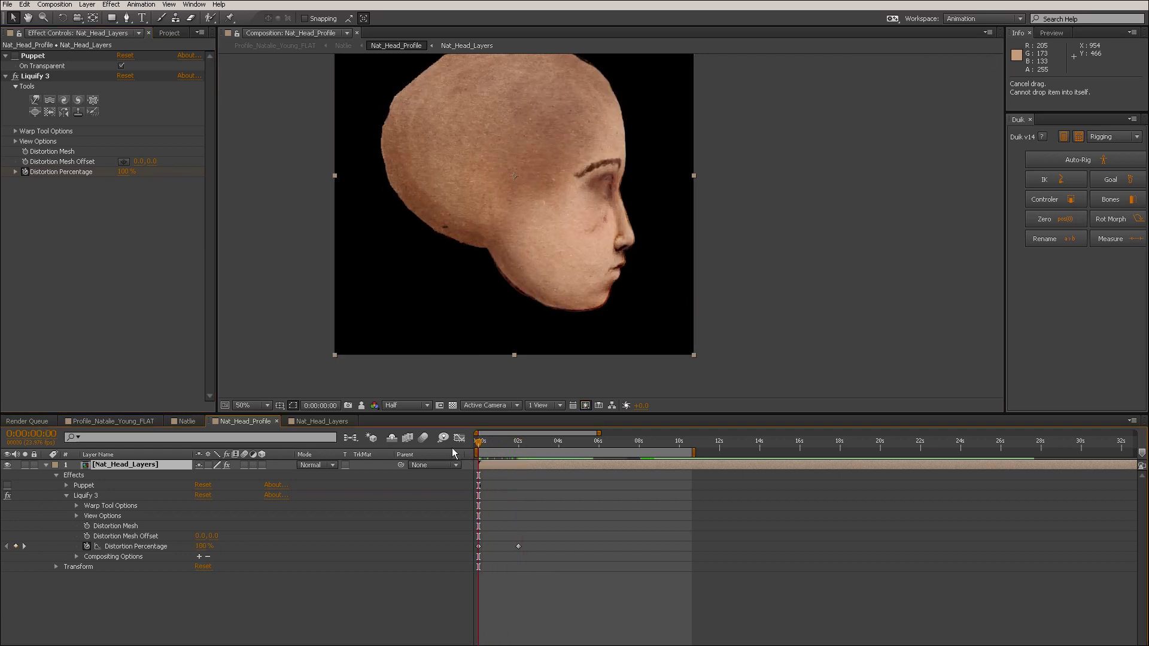
pyautogui.click(490, 446)
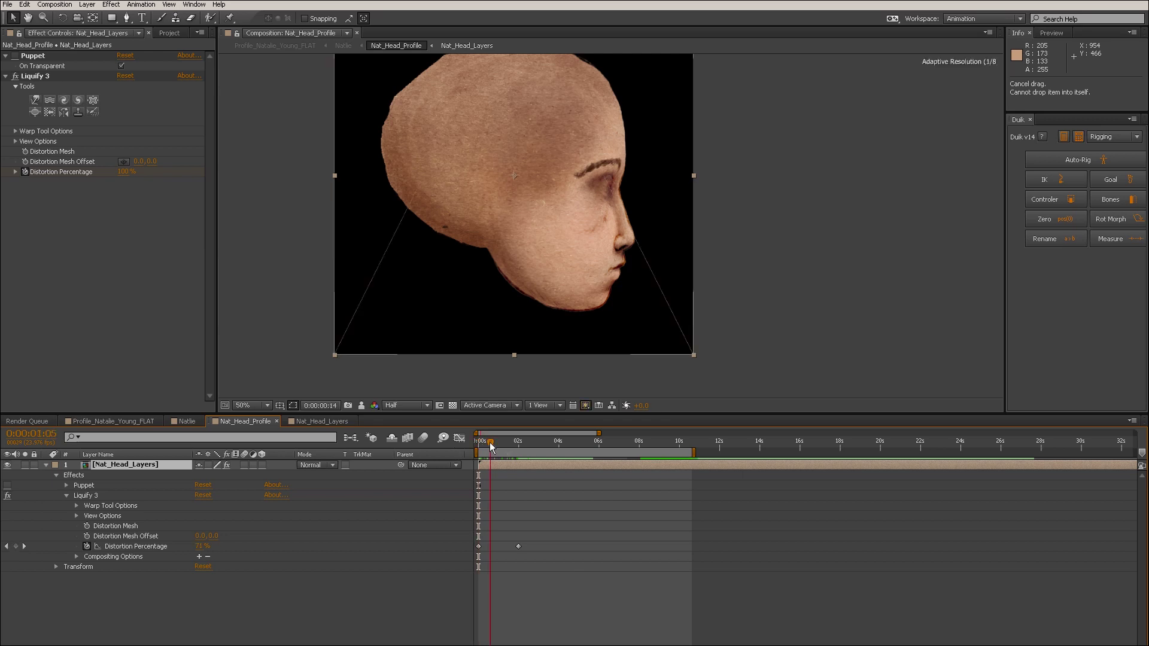
pyautogui.moveTo(480, 450)
pyautogui.mouseDown()
pyautogui.moveTo(500, 443)
pyautogui.moveTo(458, 455)
pyautogui.mouseUp()
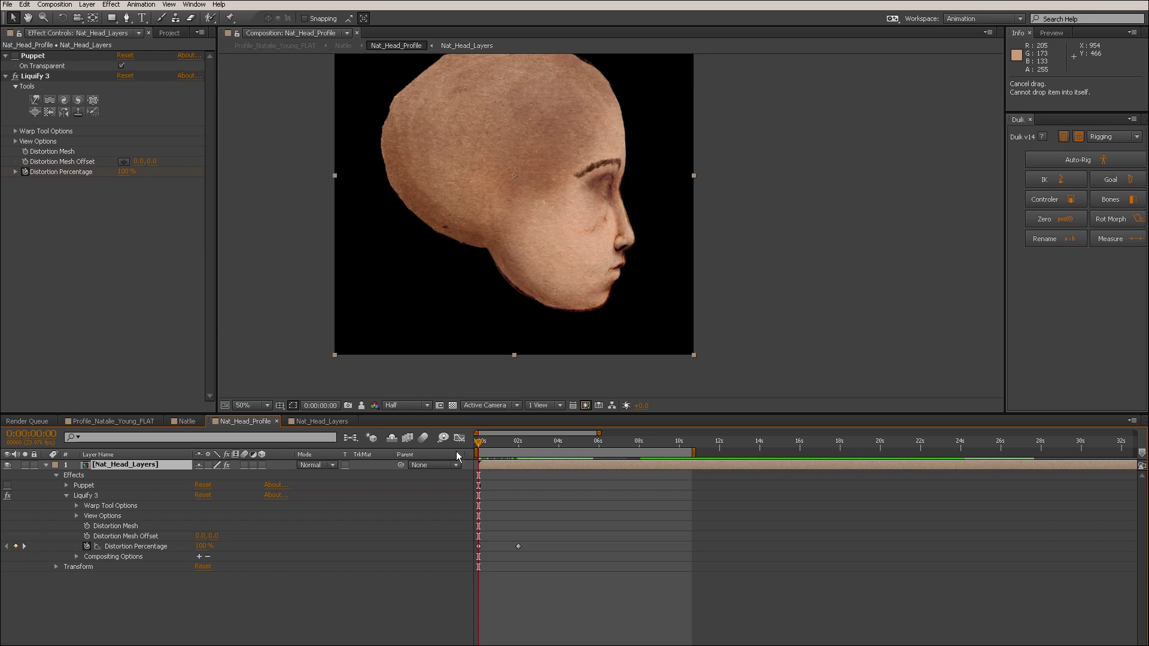
pyautogui.moveTo(877, 484); pyautogui.dragTo(1114, 505)
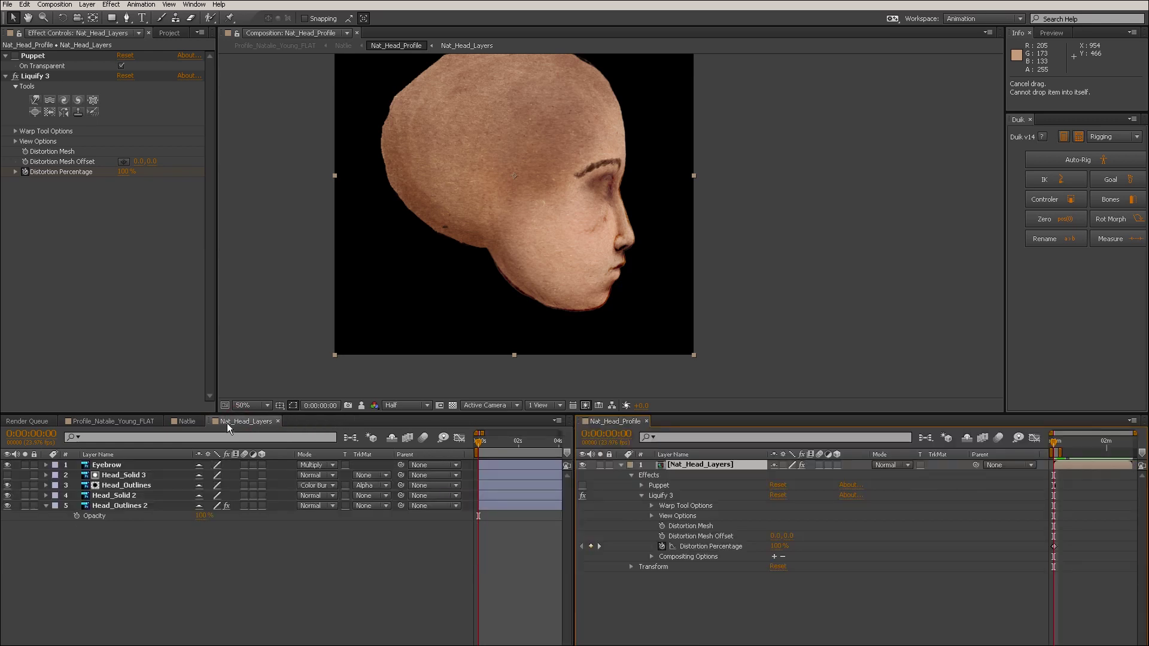
pyautogui.click(189, 421)
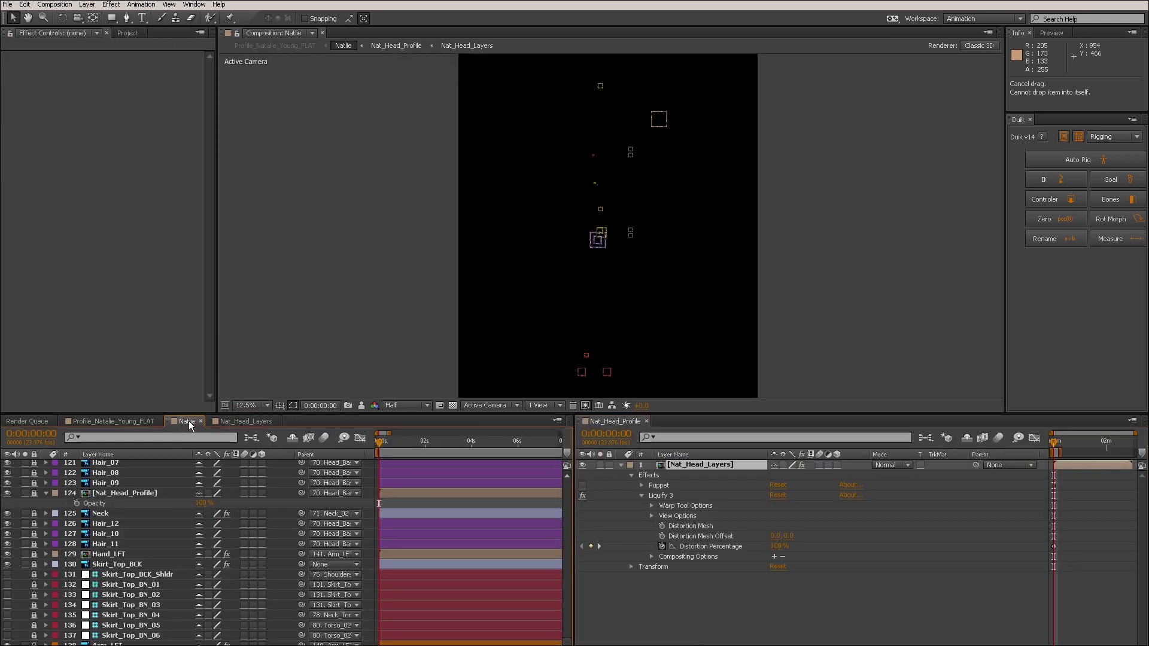
# Add an Angle Control to C_HEAD from Expression Controls and rename it HeadTurn.
pyautogui.click(659, 119)
pyautogui.rightClick(103, 170)
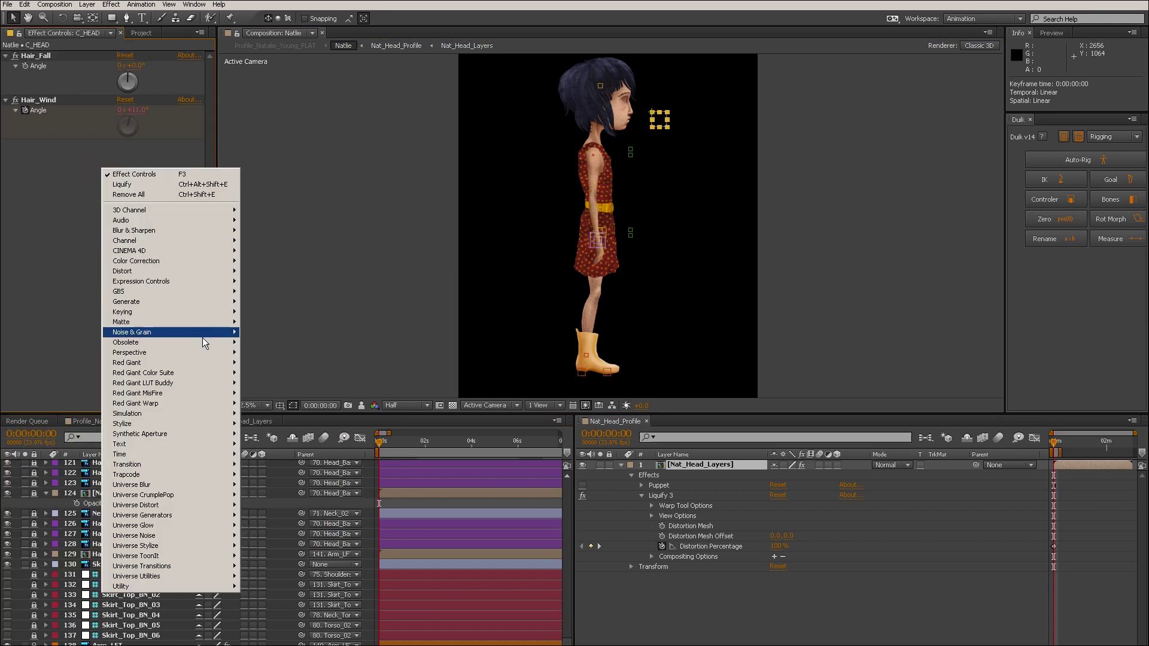
pyautogui.moveTo(204, 282)
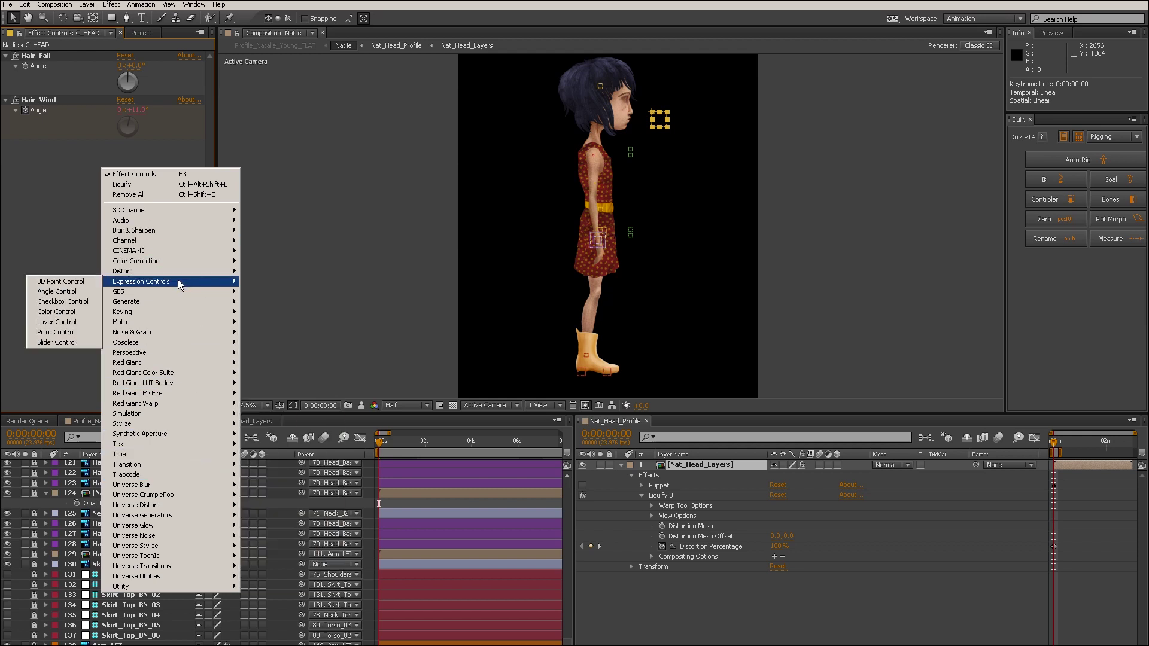
pyautogui.click(70, 293)
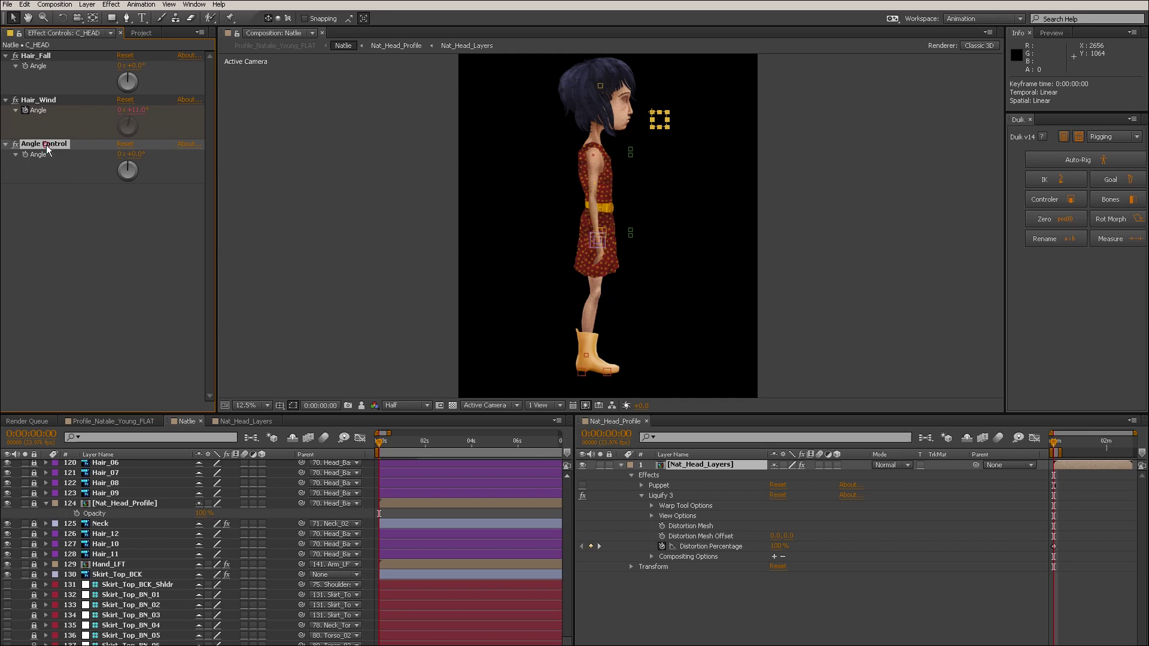
pyautogui.press('Return')
pyautogui.write('HeadTurn')
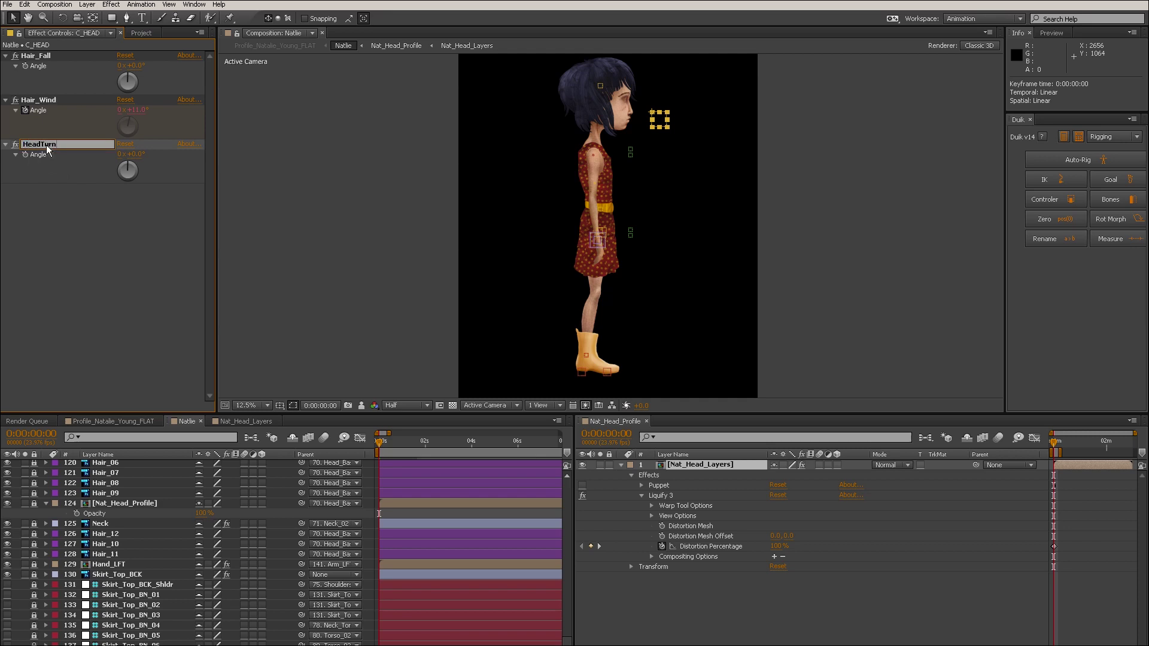
pyautogui.press('Return')
# Delete the HeadTurn effect and test-rotate C_HEAD by 10°, returning it to 0°.
pyautogui.press('shift+KP_Add')
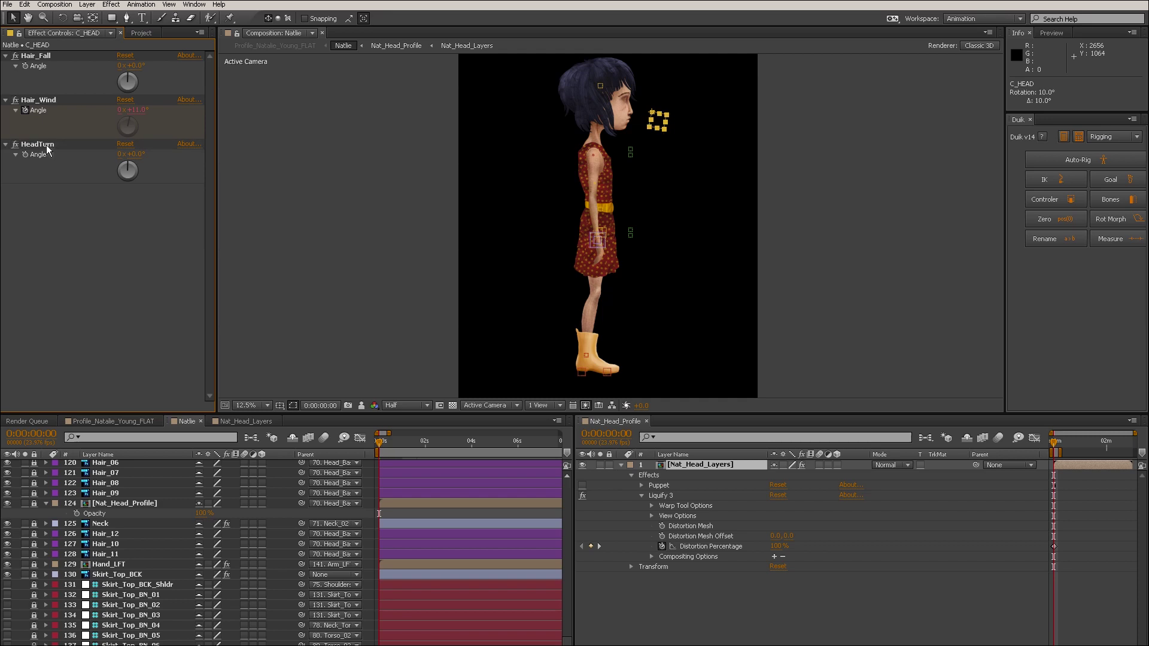
pyautogui.press('shift+KP_Subtract')
pyautogui.click(47, 149)
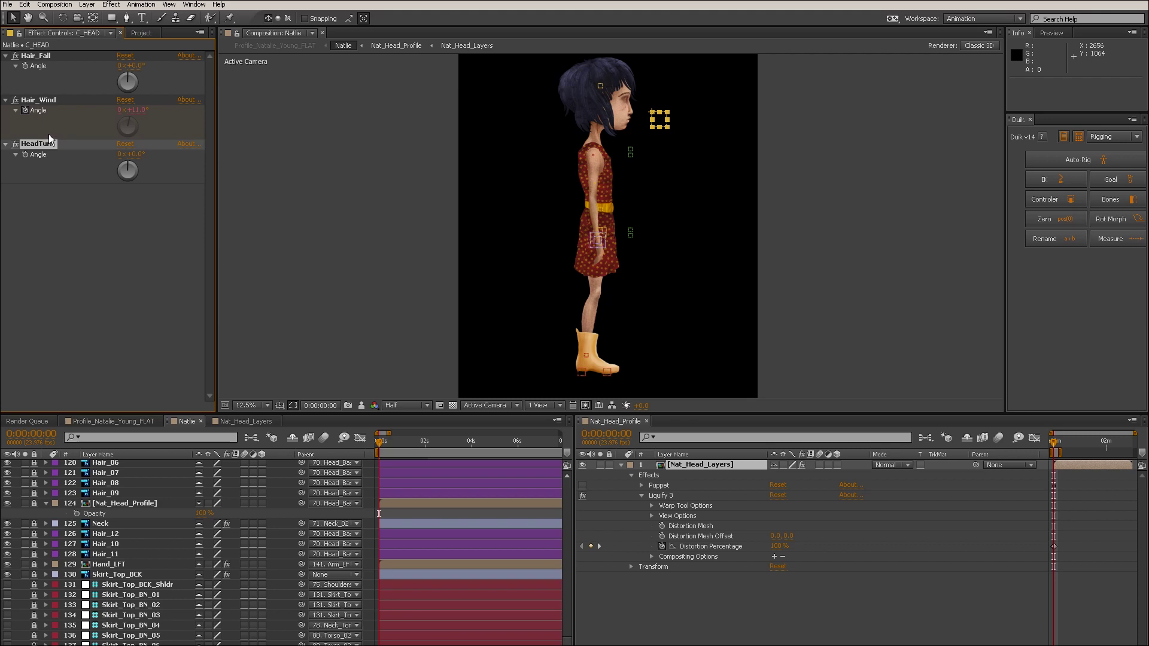
pyautogui.press('Delete')
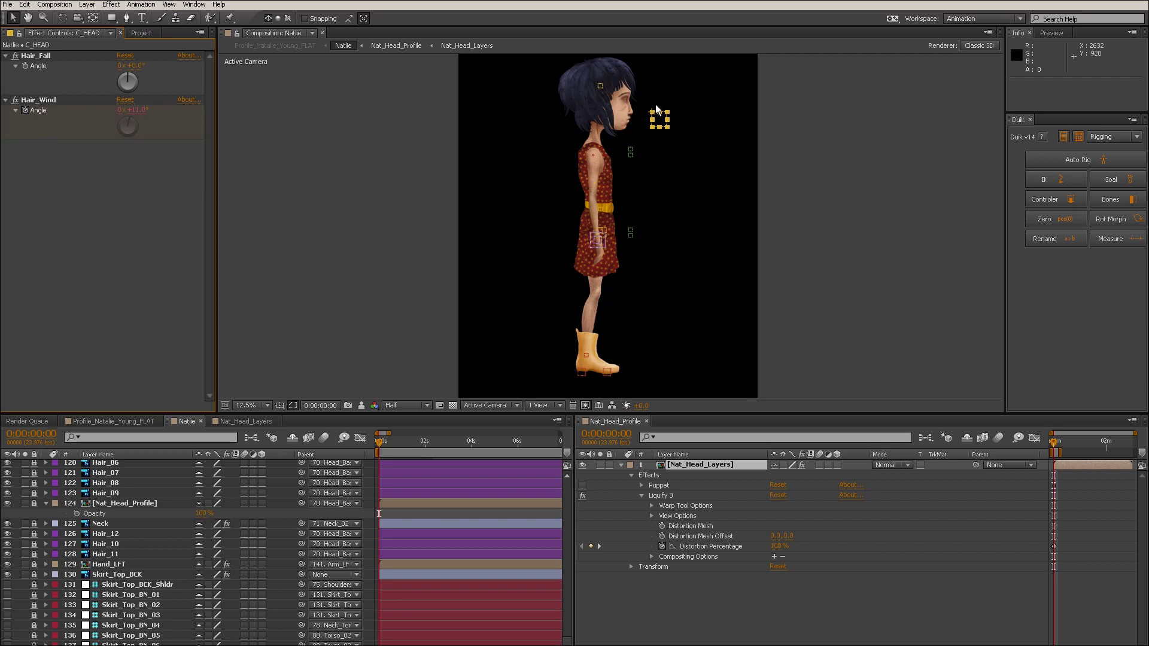
pyautogui.press('shift+KP_Add')
pyautogui.press('shift+KP_Subtract')
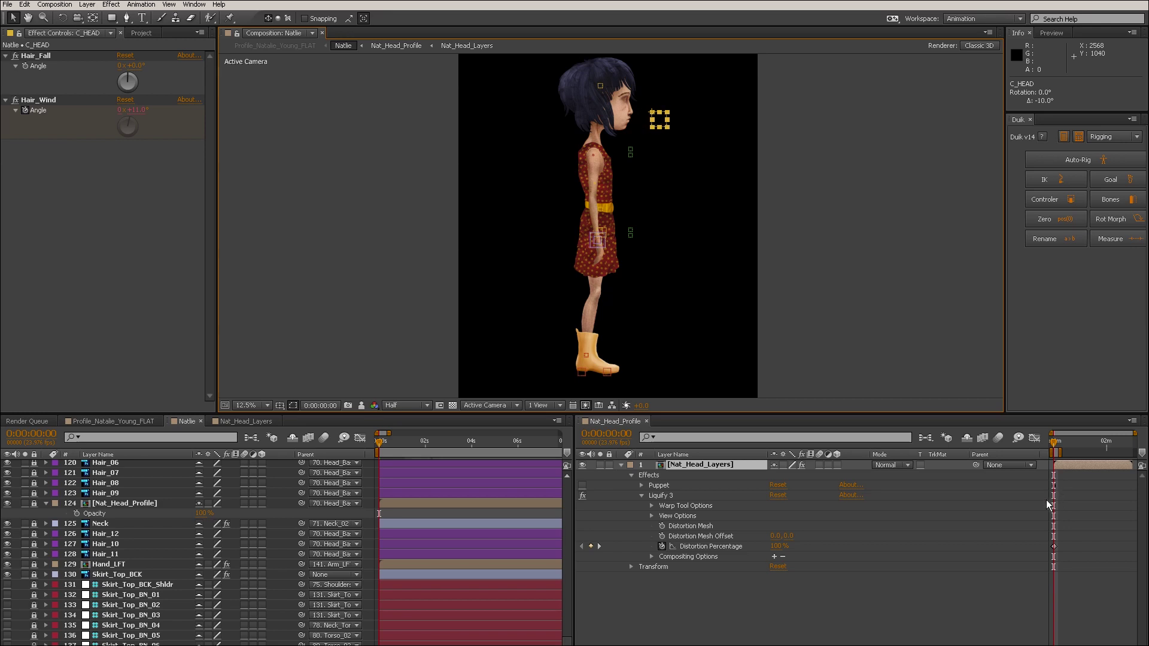
# Add an expression to Liquify 3's Distortion Percentage and pick-whip it to C_HEAD's Rotation.
pyautogui.keyDown('alt'); pyautogui.click(661, 546); pyautogui.keyUp('alt')
pyautogui.moveTo(784, 553)
pyautogui.mouseDown()
pyautogui.moveTo(485, 548)
pyautogui.moveTo(711, 567)
pyautogui.moveTo(806, 556)
pyautogui.mouseUp()
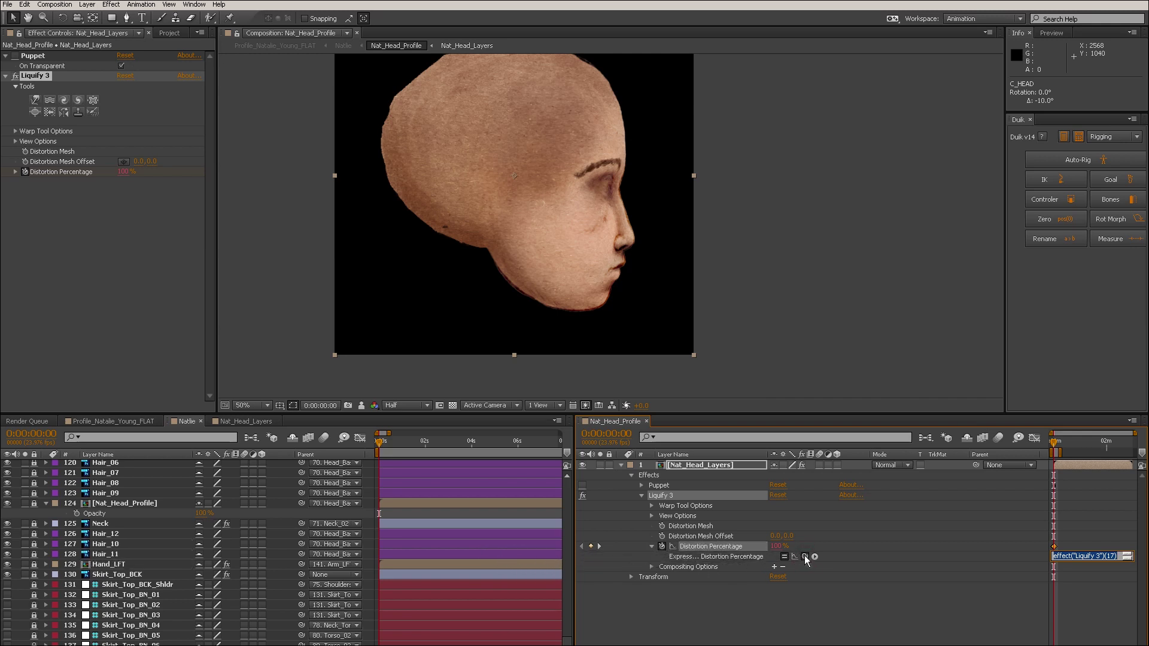
pyautogui.click(421, 474)
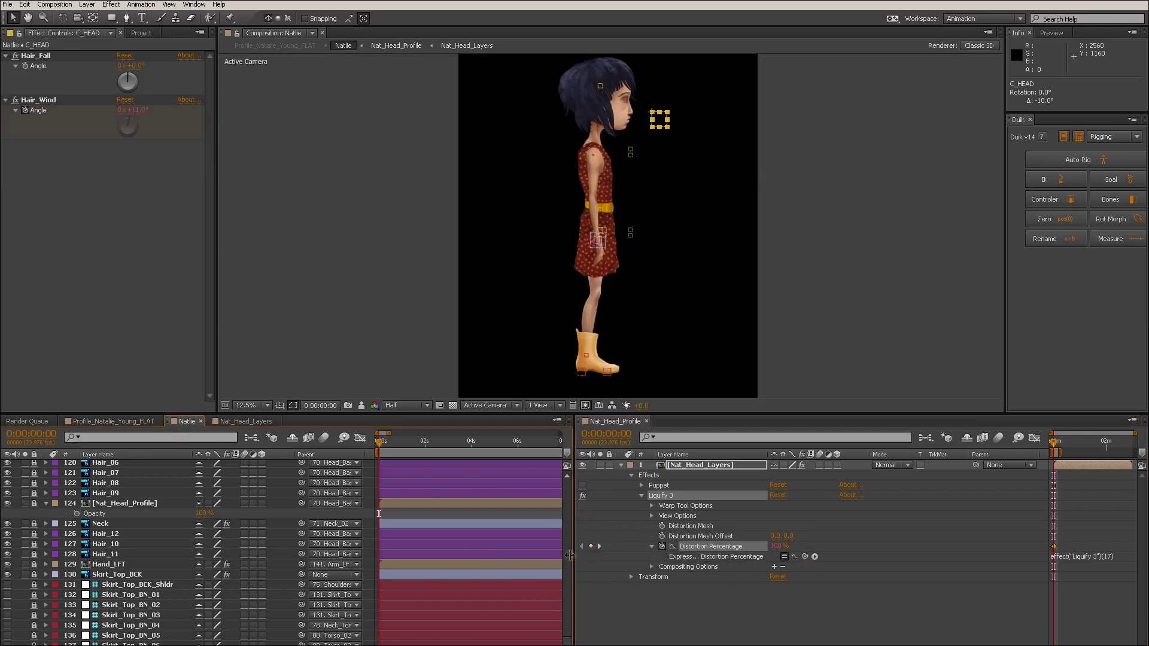
pyautogui.press('r')
pyautogui.press('r')
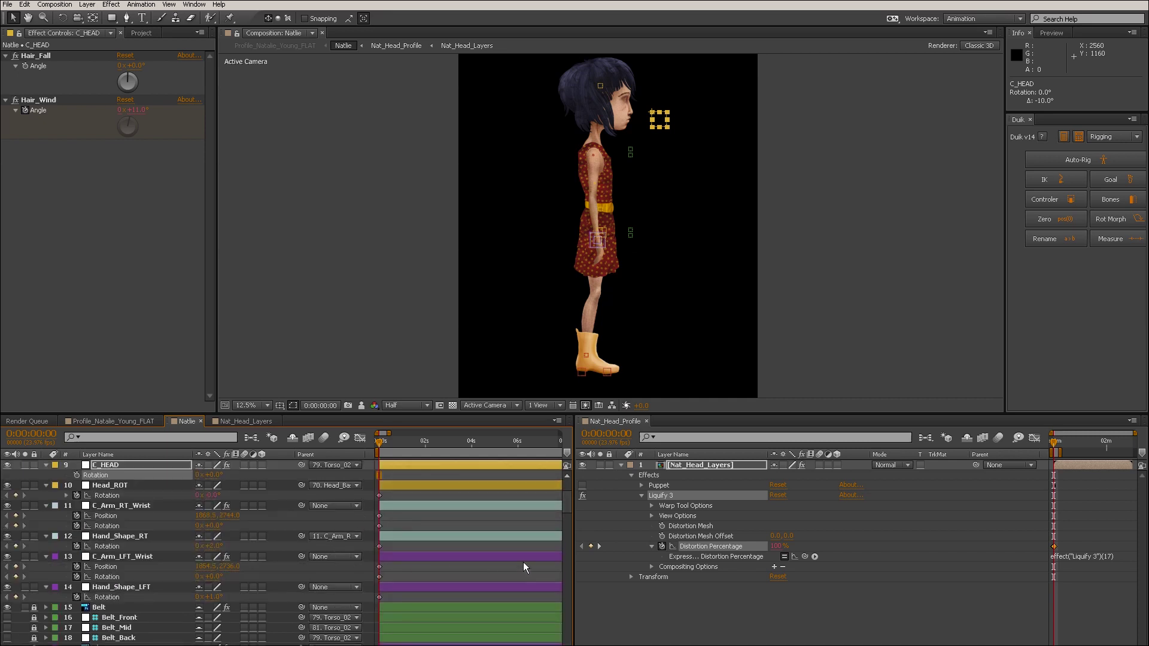
pyautogui.click(1090, 556)
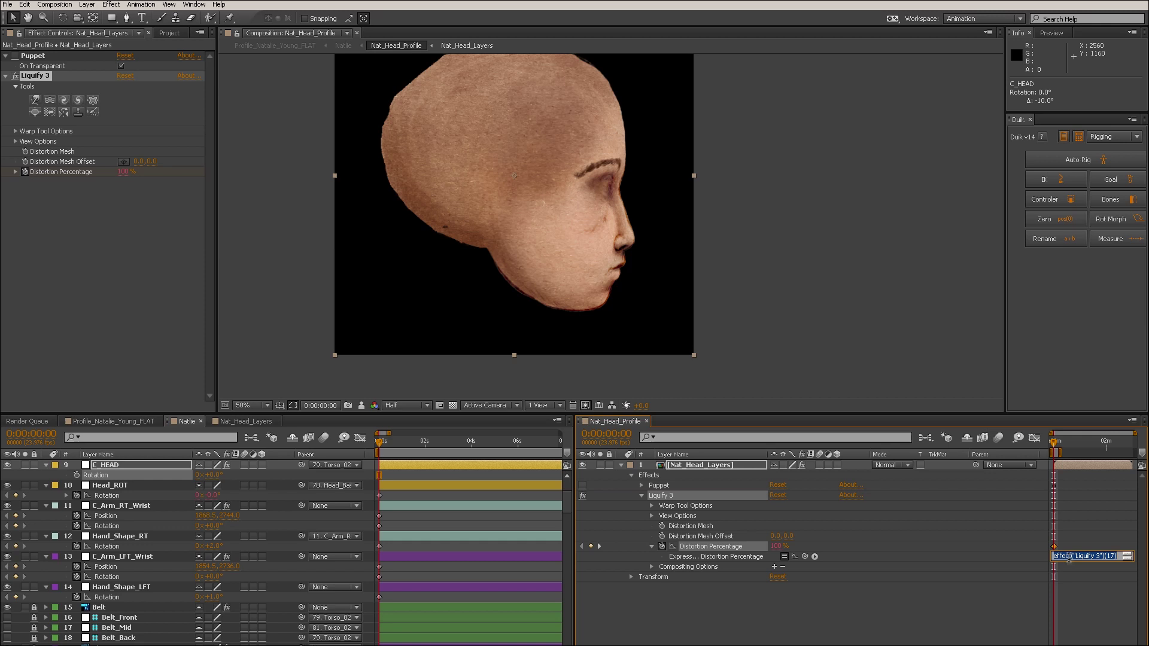
pyautogui.write('HeadCROT=')
pyautogui.moveTo(805, 557); pyautogui.dragTo(114, 476)
pyautogui.click(600, 422)
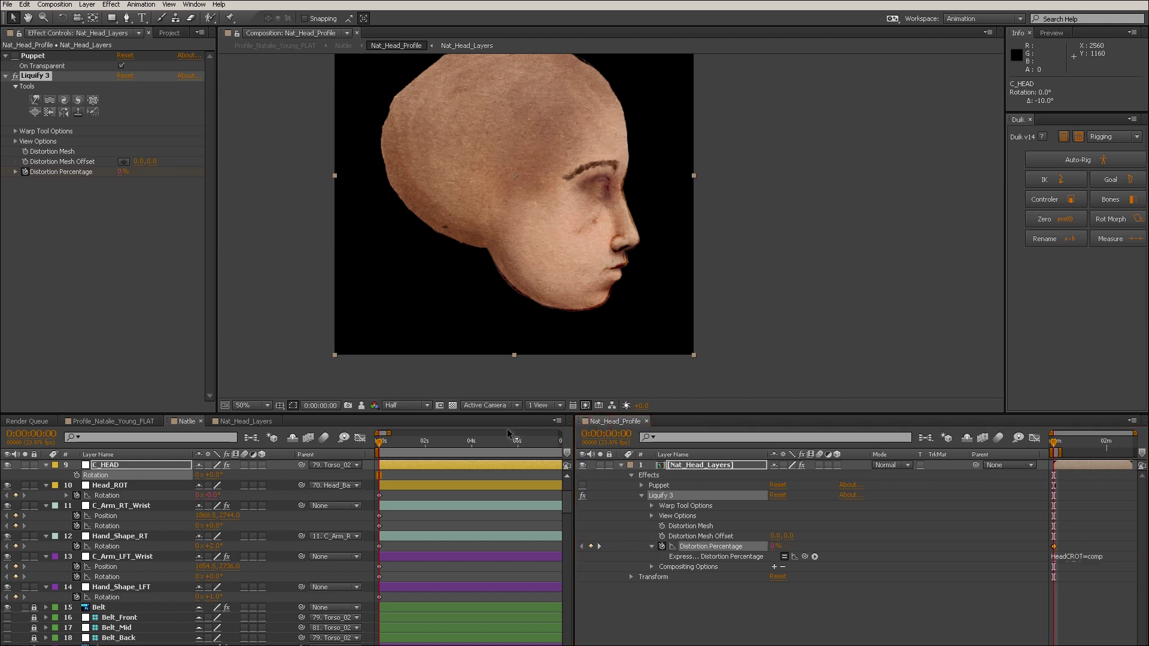
# Rewrite the expression to add HeadCROT*10 to the Distortion Percentage value, then go back to Natlie.
pyautogui.moveTo(461, 424); pyautogui.dragTo(460, 420)
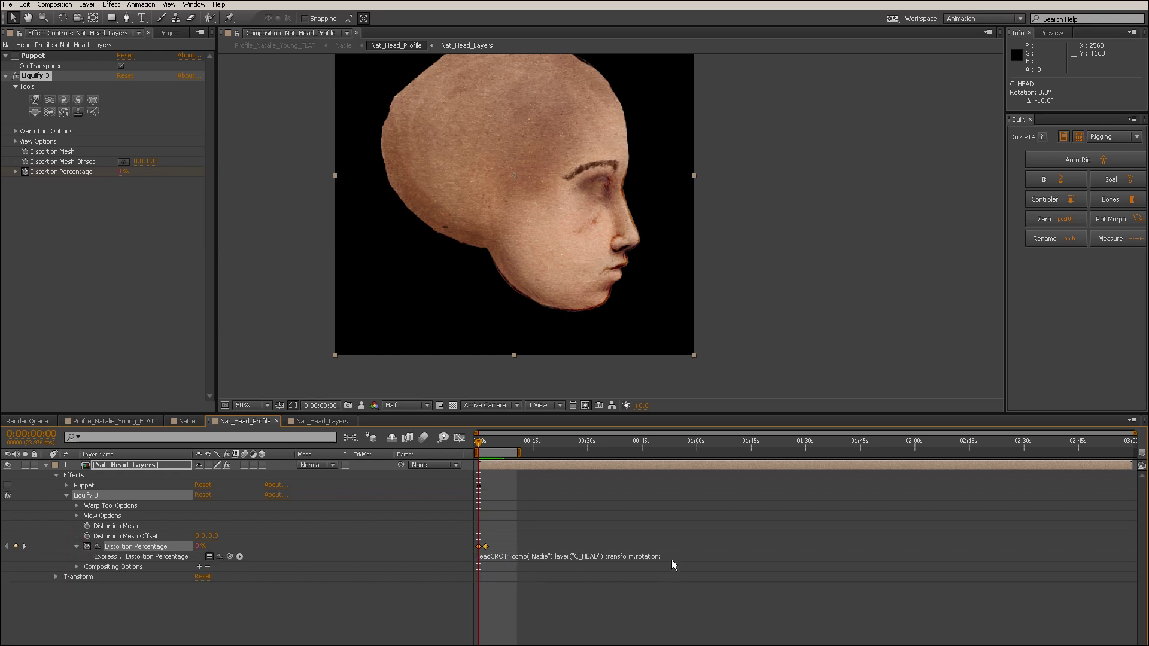
pyautogui.click(671, 560)
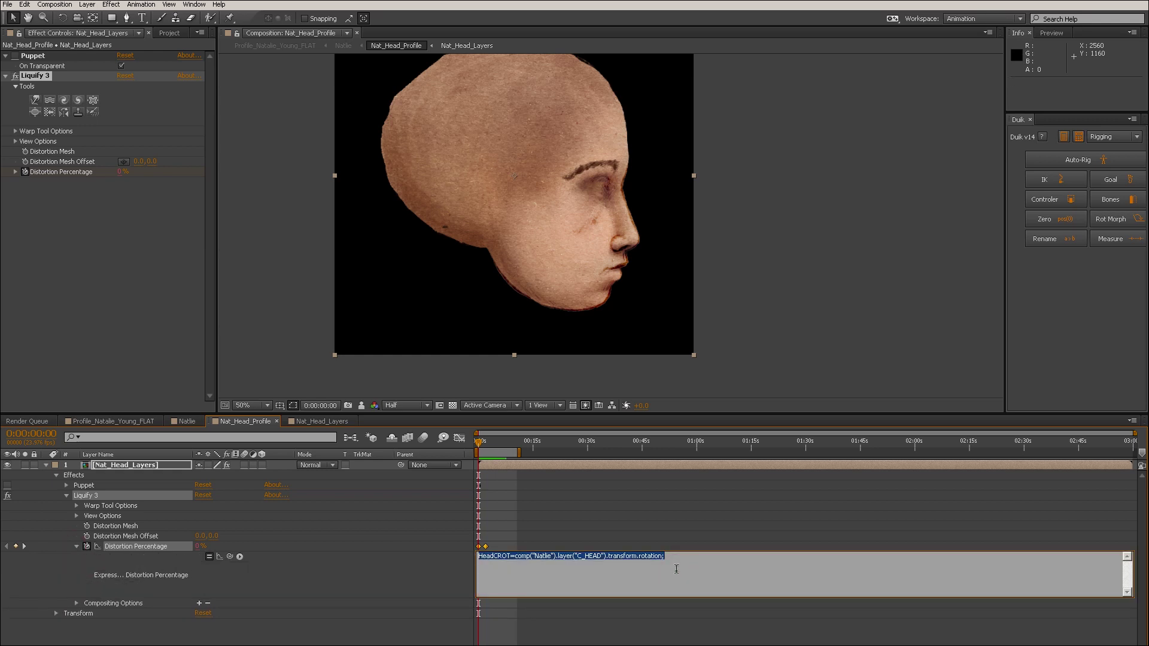
pyautogui.click(677, 569)
pyautogui.press('Return')
pyautogui.press('Return')
pyautogui.moveTo(229, 556); pyautogui.dragTo(148, 545)
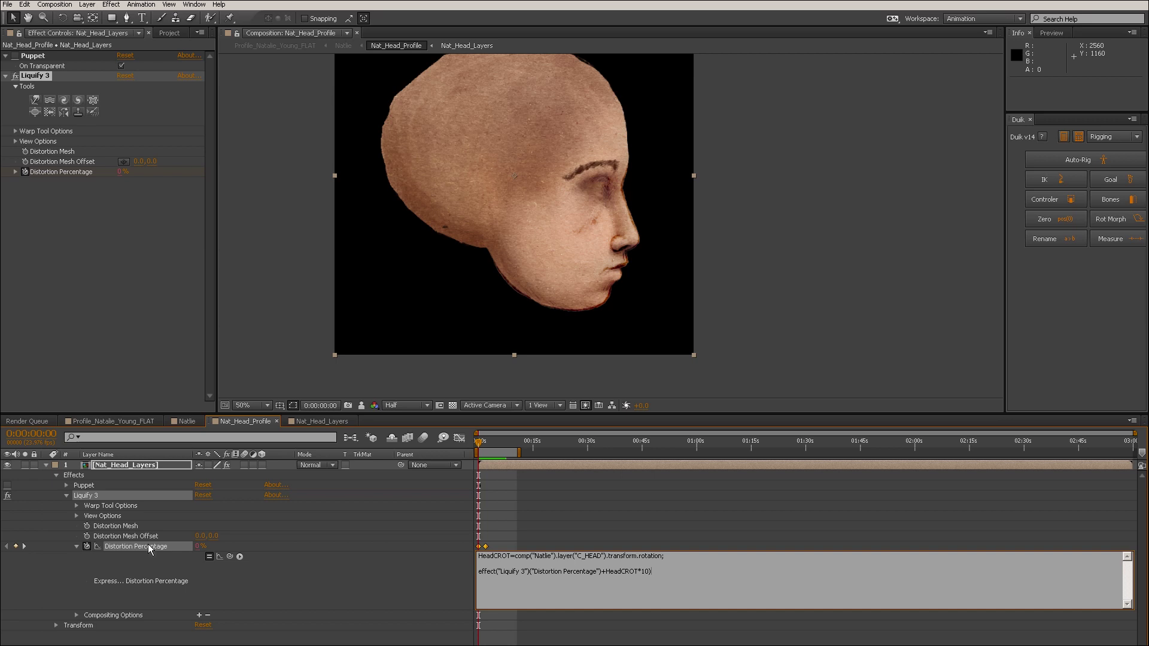
pyautogui.write('(')
pyautogui.write(';')
pyautogui.press('KP_Enter')
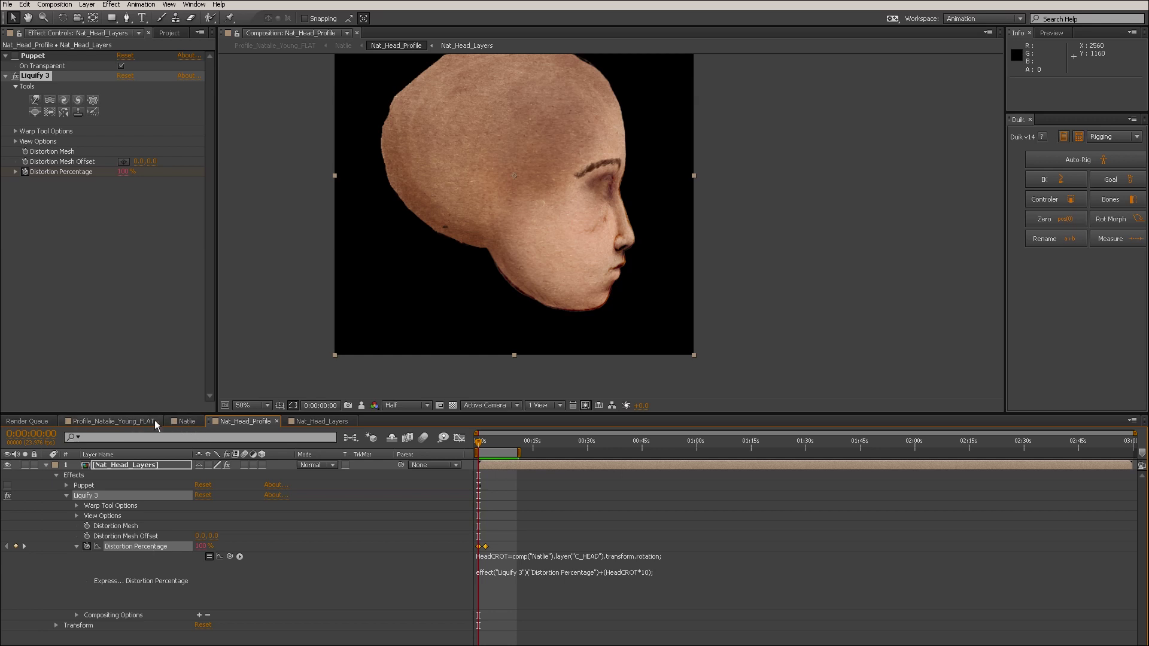
pyautogui.click(179, 422)
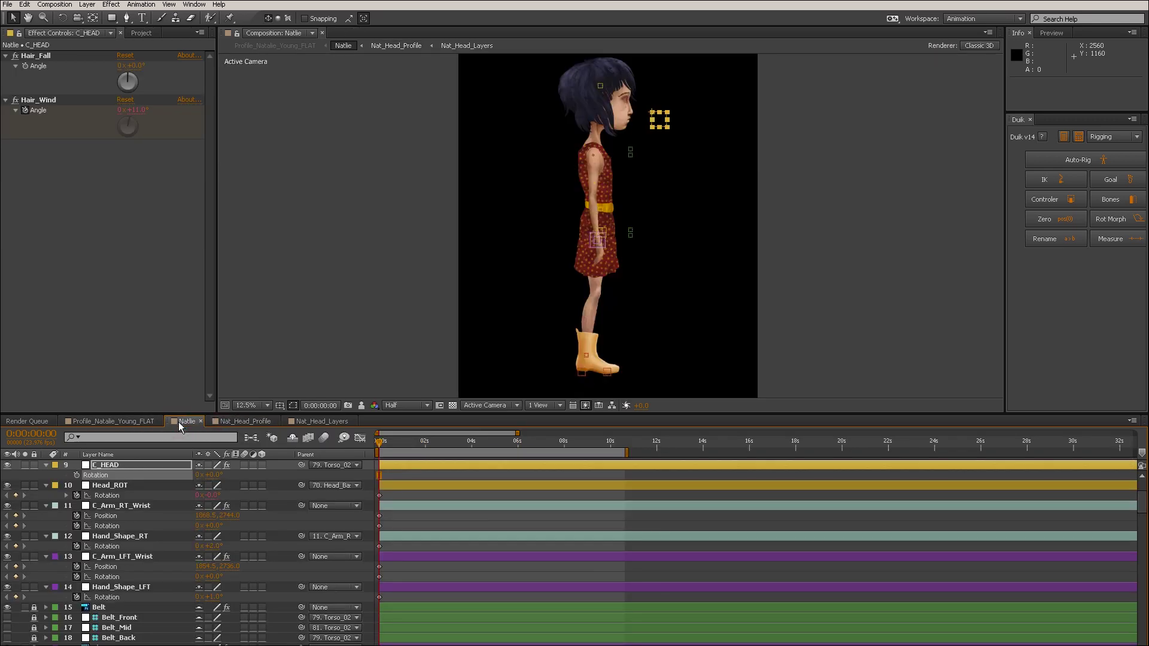
# Zoom in on the head and nudge C_HEAD's rotation up a few degrees to test the warp.
pyautogui.press('.')
pyautogui.press('.')
pyautogui.press('space')
pyautogui.moveTo(792, 77); pyautogui.dragTo(772, 270)
pyautogui.moveTo(806, 97); pyautogui.dragTo(767, 351)
pyautogui.press('KP_Add')
pyautogui.press('v')
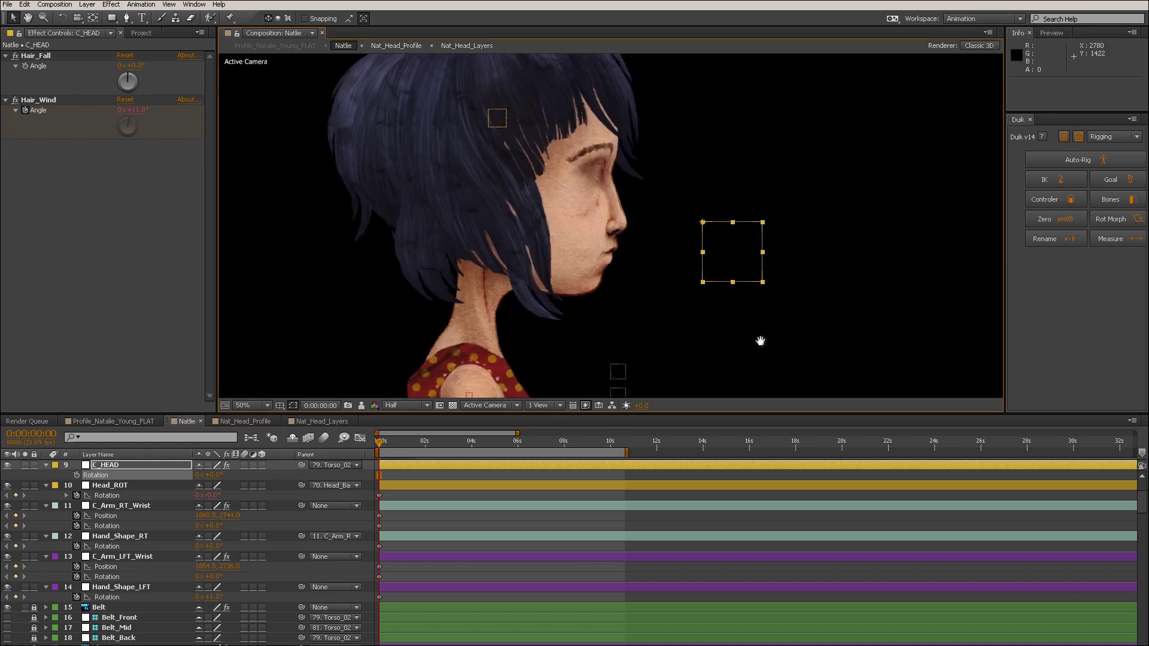
pyautogui.press('KP_Add')
pyautogui.press('KP_Add')
pyautogui.press('KP_Add')
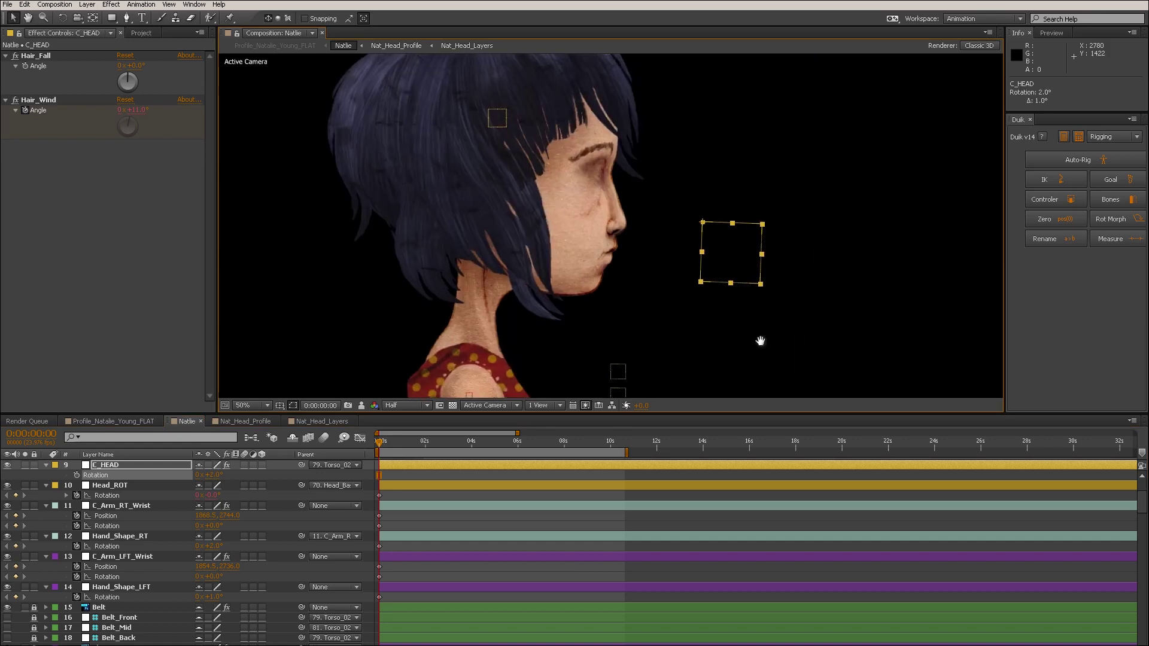
pyautogui.press('KP_Add')
pyautogui.press('KP_Add')
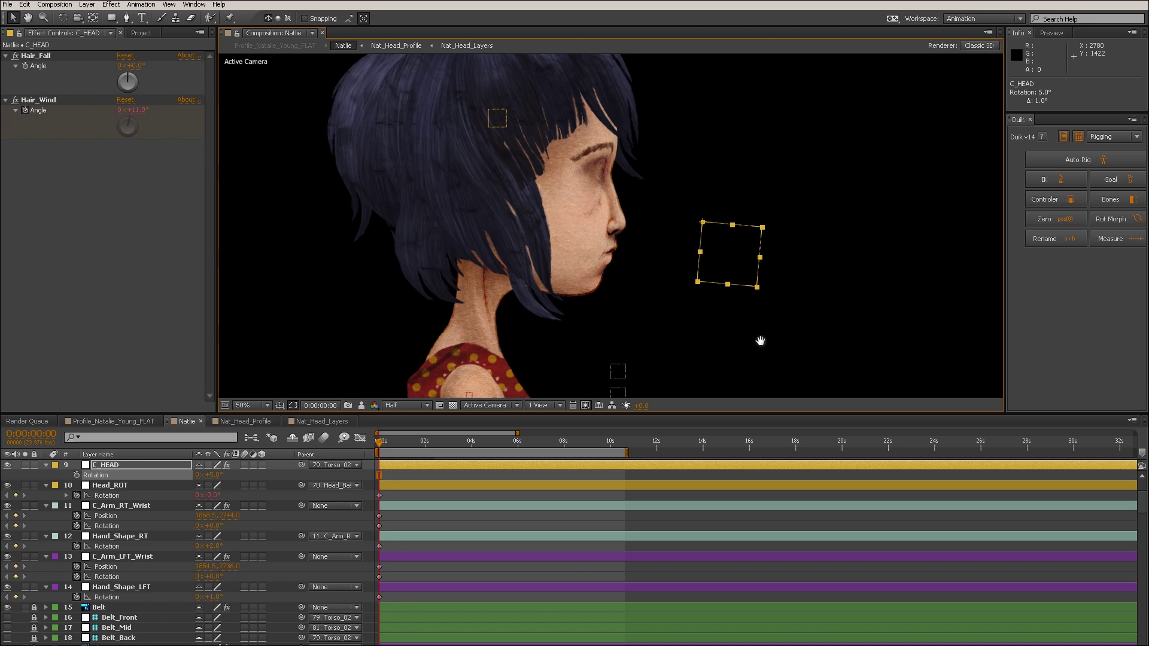
# Return C_HEAD's rotation to 0° and set Rotation and Position keyframes at 0 seconds.
pyautogui.press('KP_Subtract')
pyautogui.press('KP_Subtract')
pyautogui.press('KP_Subtract')
pyautogui.press('KP_Subtract')
pyautogui.press('KP_Subtract')
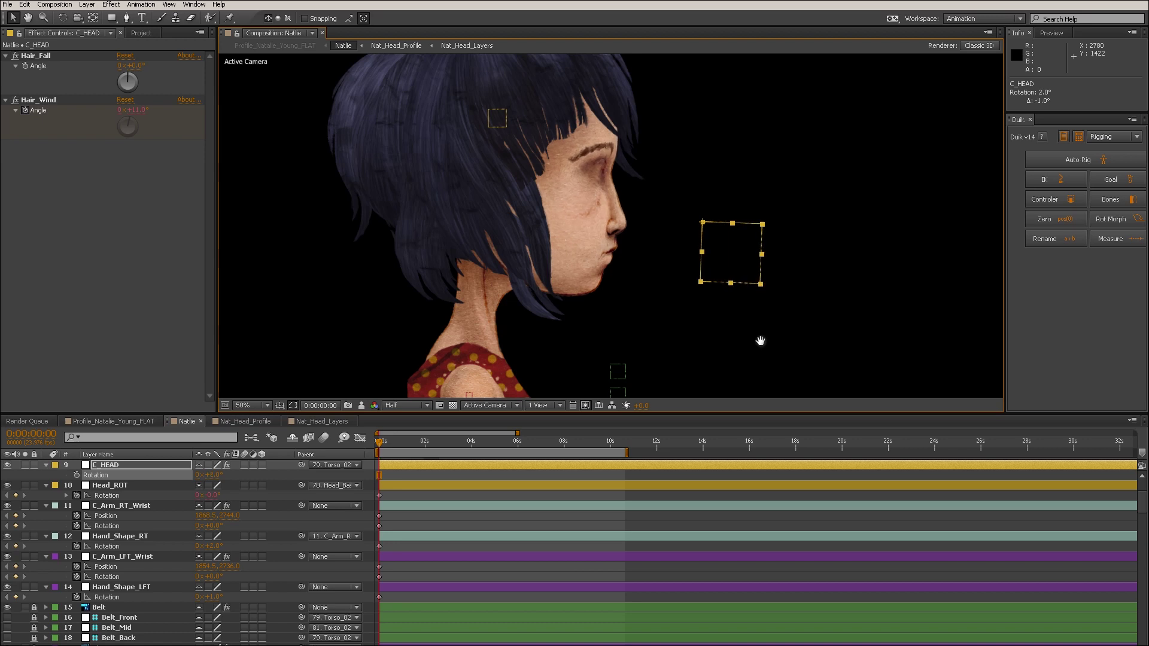
pyautogui.press('KP_Add')
pyautogui.press('KP_Add')
pyautogui.press('KP_Add')
pyautogui.press('KP_Add')
pyautogui.press('KP_Add')
pyautogui.press('KP_Add')
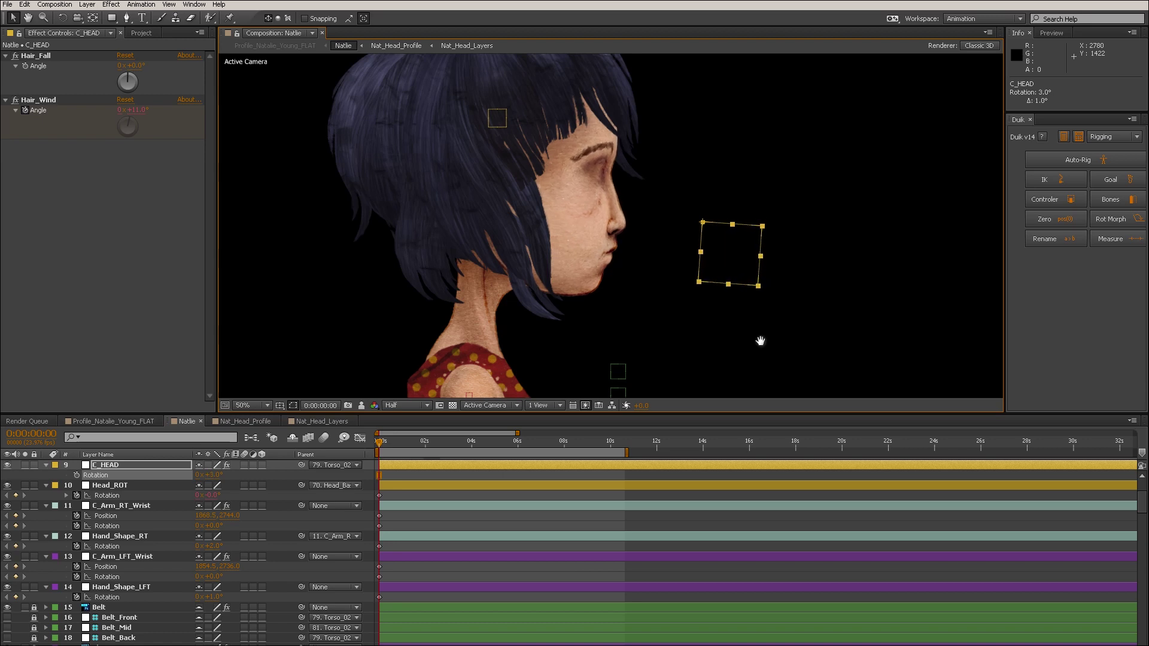
pyautogui.press('KP_Subtract')
pyautogui.press('KP_Subtract')
pyautogui.press('KP_Subtract')
pyautogui.press('KP_Subtract')
pyautogui.press('KP_Subtract')
pyautogui.press('KP_Subtract')
pyautogui.press('KP_Subtract')
pyautogui.press('KP_Subtract')
pyautogui.press('KP_Subtract')
pyautogui.press('KP_Add')
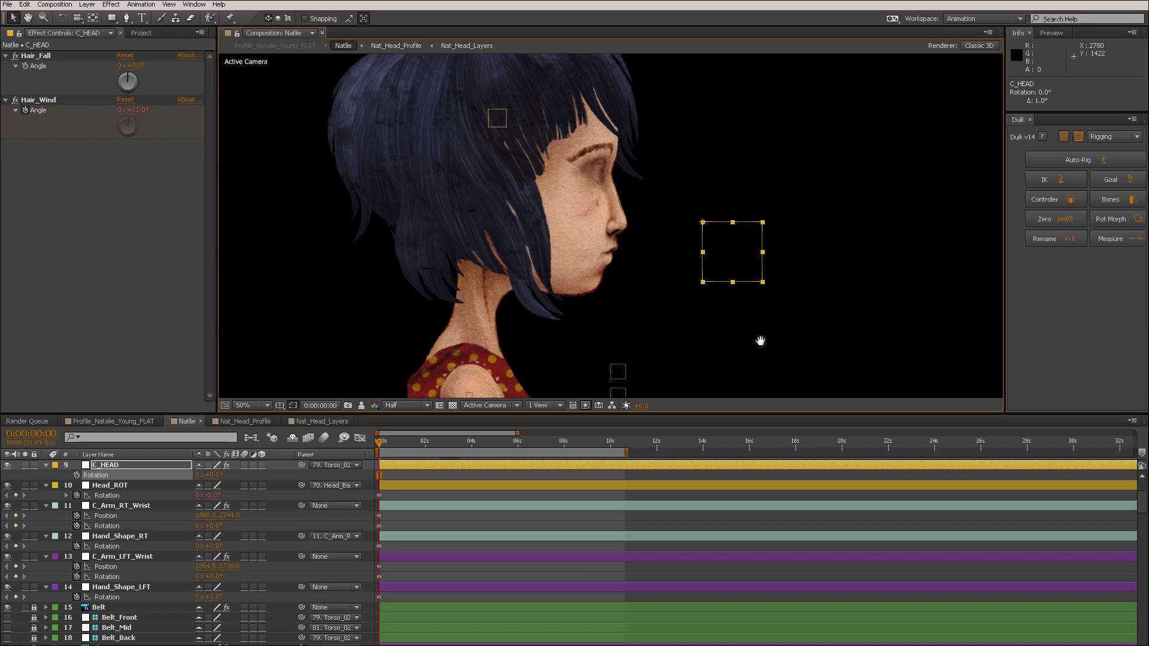
pyautogui.click(77, 475)
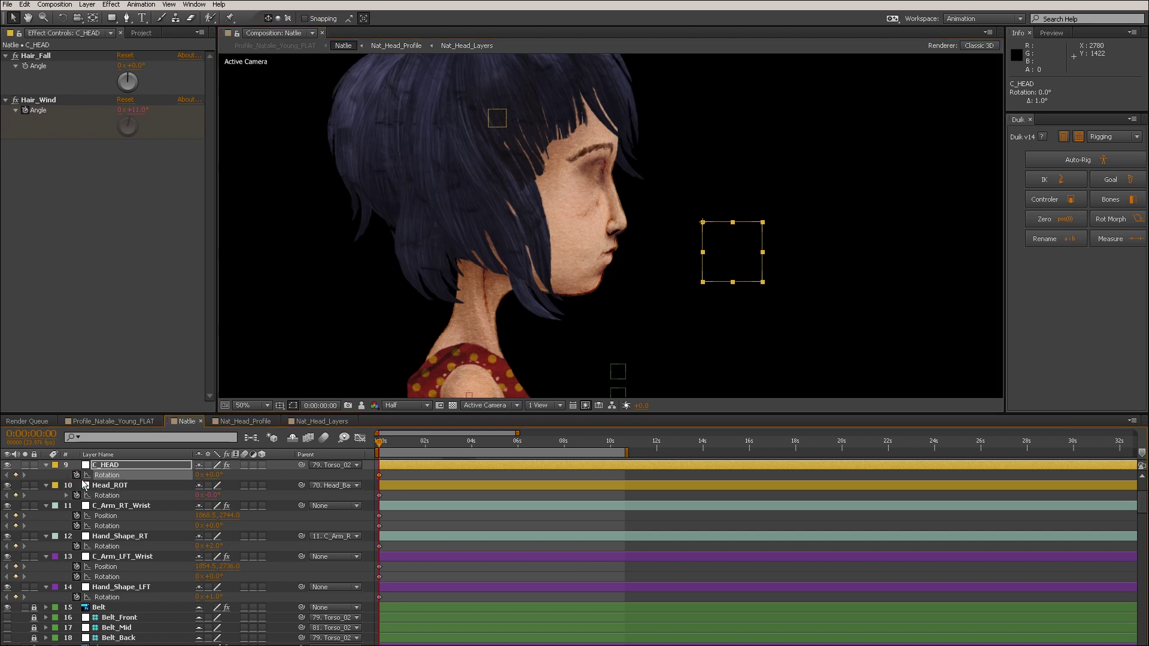
pyautogui.hotkey('alt', 'shift', 'p')
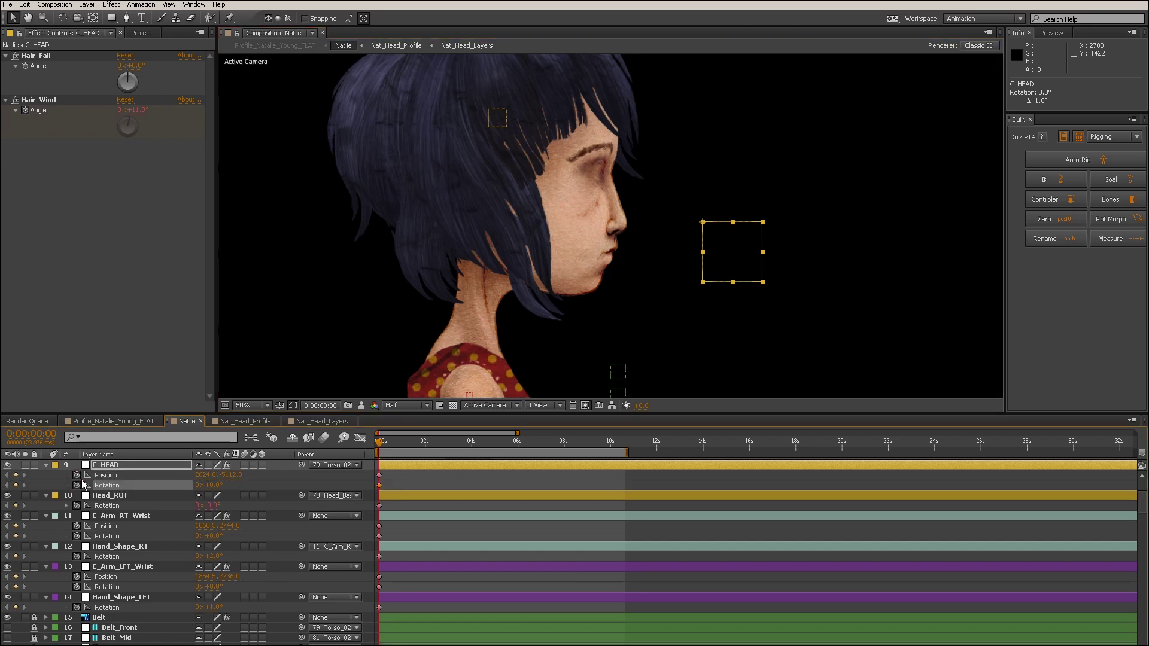
# At one second, turn C_HEAD to 10° and nudge its position up and left.
pyautogui.moveTo(424, 445); pyautogui.dragTo(424, 446)
pyautogui.press('=')
pyautogui.press('=')
pyautogui.press('=')
pyautogui.click(416, 443)
pyautogui.press('shift+KP_Add')
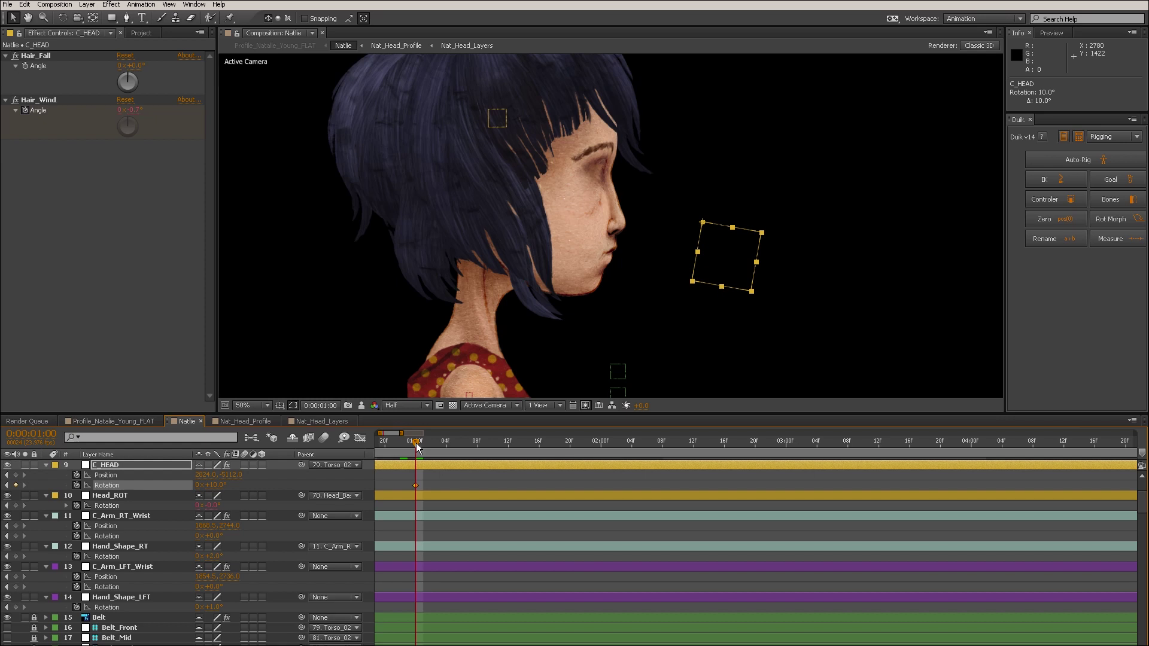
pyautogui.hotkey('shift', 'Left')
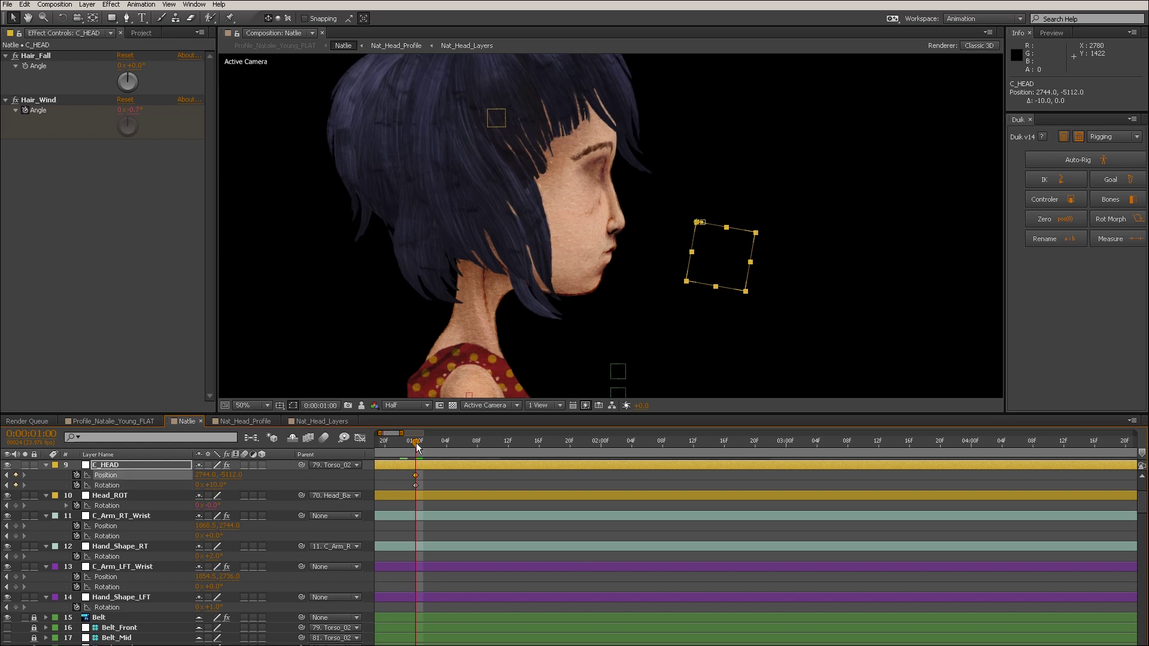
pyautogui.hotkey('shift', 'Up')
pyautogui.hotkey('shift', 'Up')
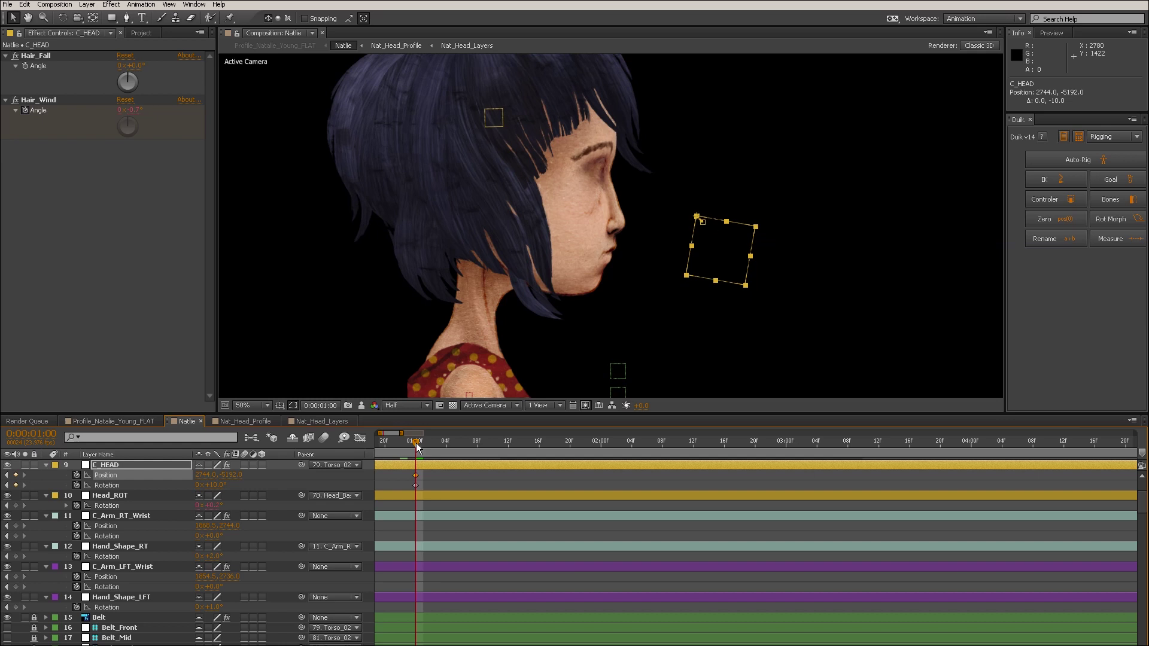
pyautogui.hotkey('shift', 'Up')
pyautogui.hotkey('shift', 'Up')
pyautogui.hotkey('shift', 'Up')
pyautogui.hotkey('shift', 'Up')
pyautogui.hotkey('shift', 'Left')
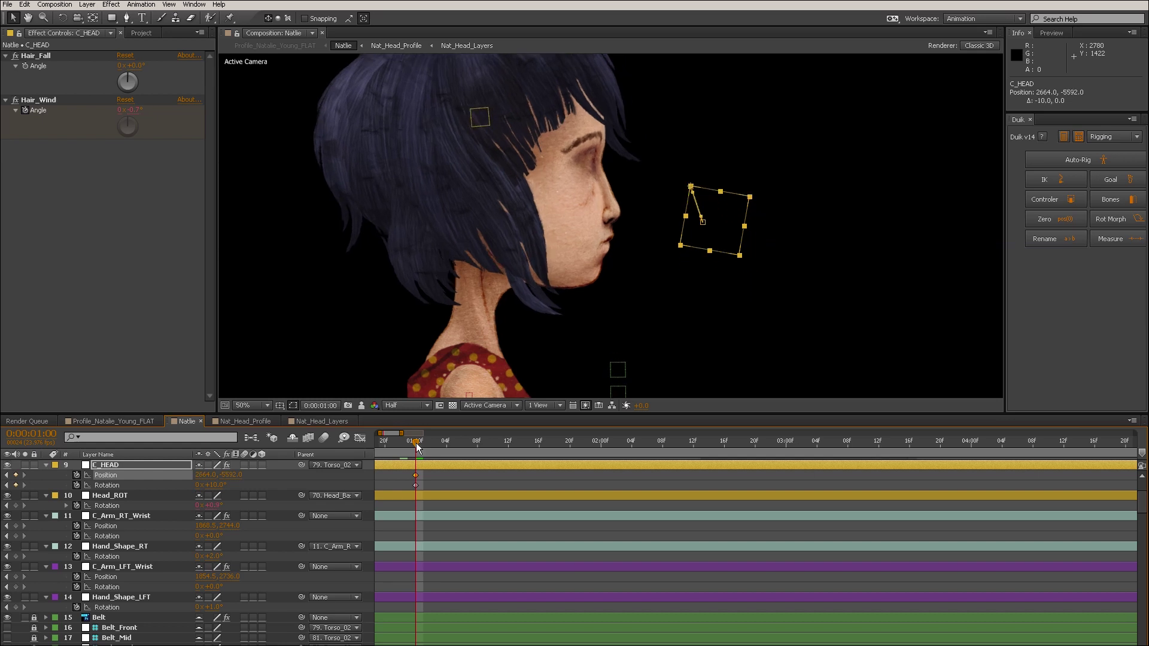
# RAM-preview the head turn, then switch to the Nat_Head_Profile composition.
pyautogui.press('KP_0')
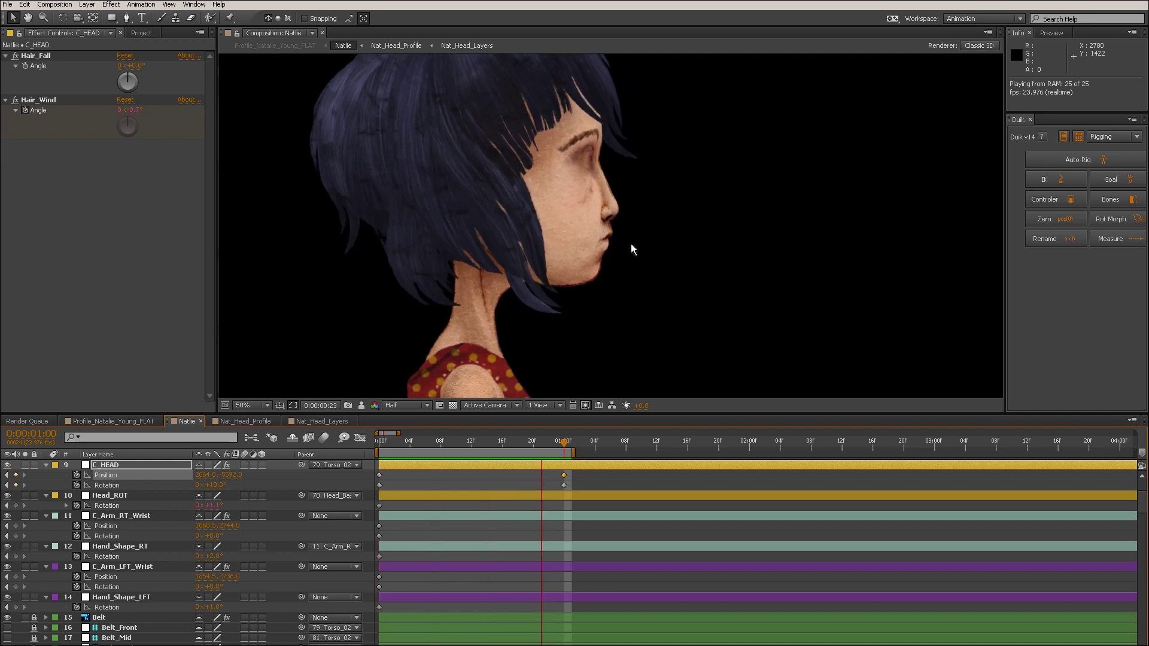
pyautogui.click(299, 423)
pyautogui.click(245, 422)
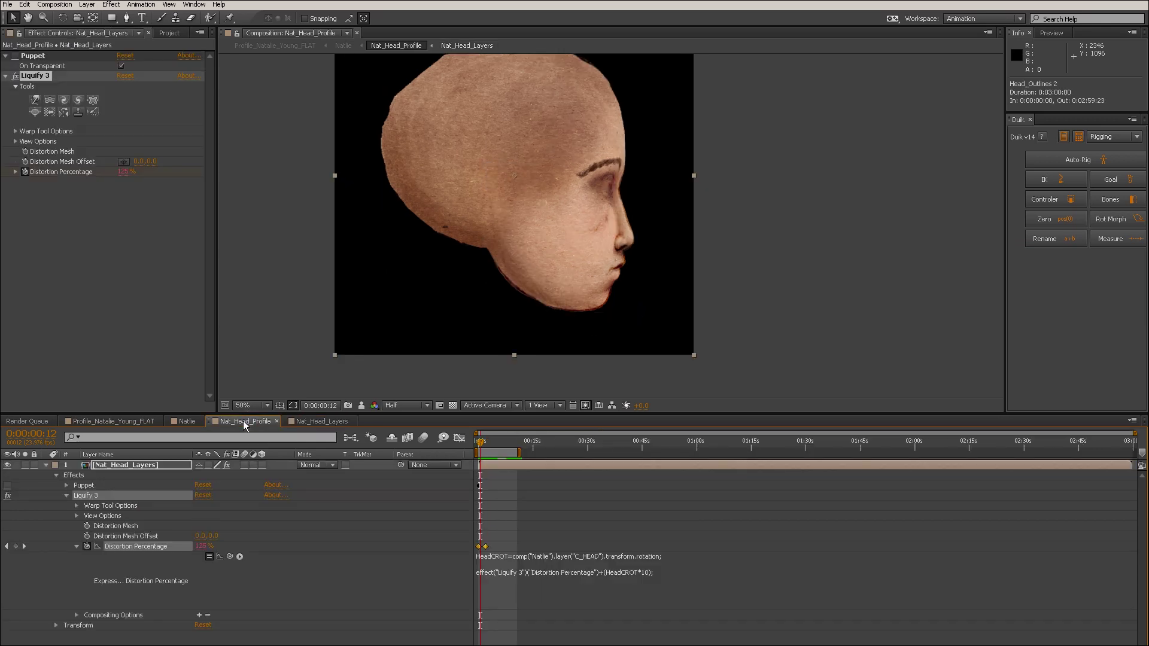
# Collapse Liquify 3, add a new Distort > Liquify effect below it, and pick its Warp tool.
pyautogui.click(5, 75)
pyautogui.rightClick(74, 238)
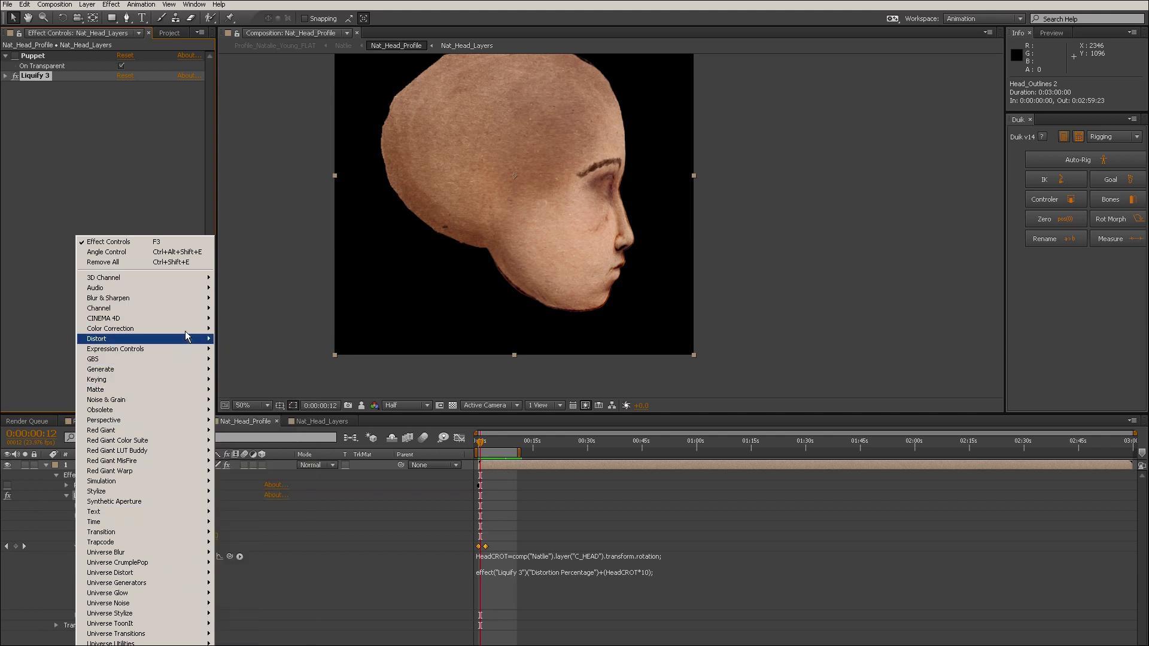
pyautogui.moveTo(169, 338)
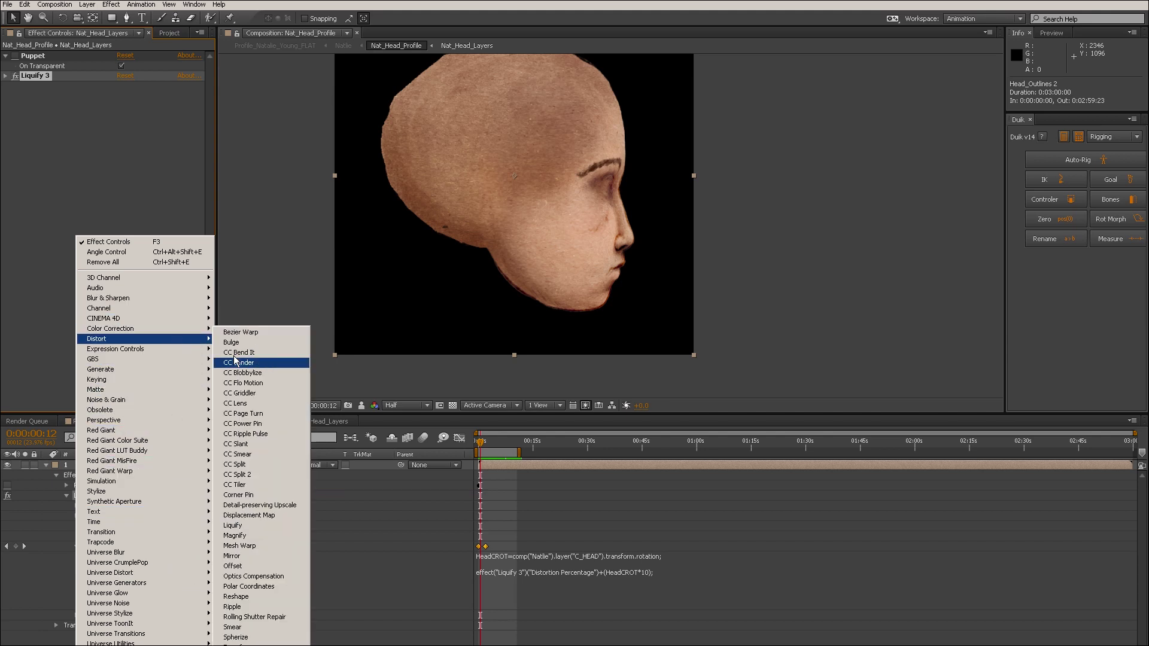
pyautogui.click(276, 526)
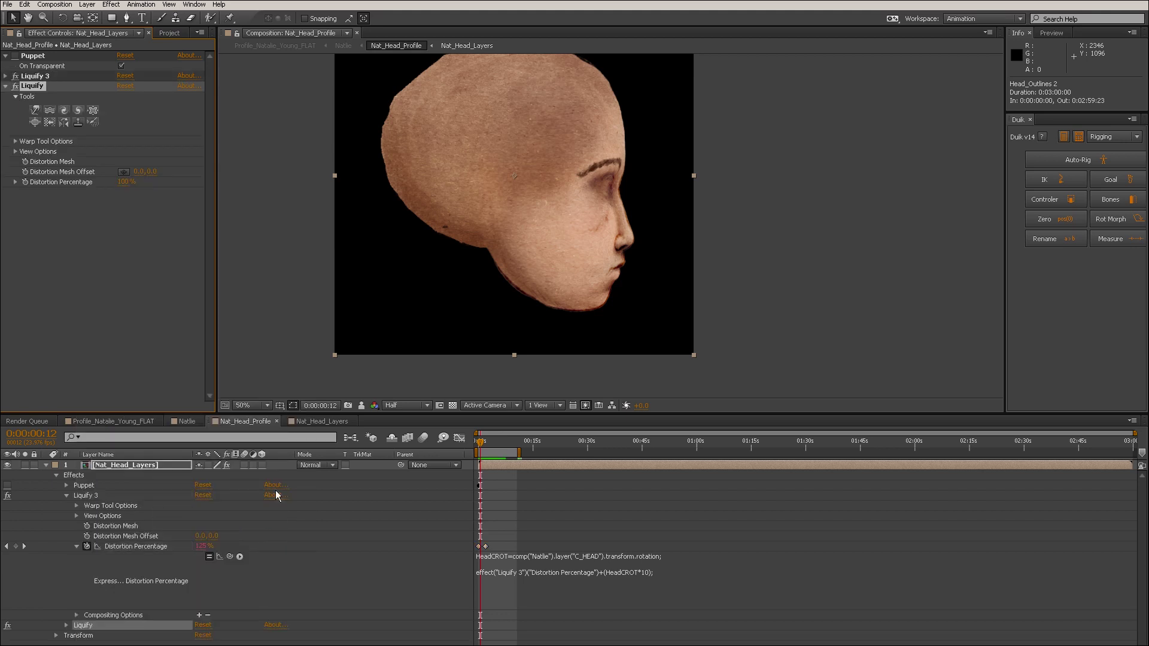
pyautogui.click(36, 110)
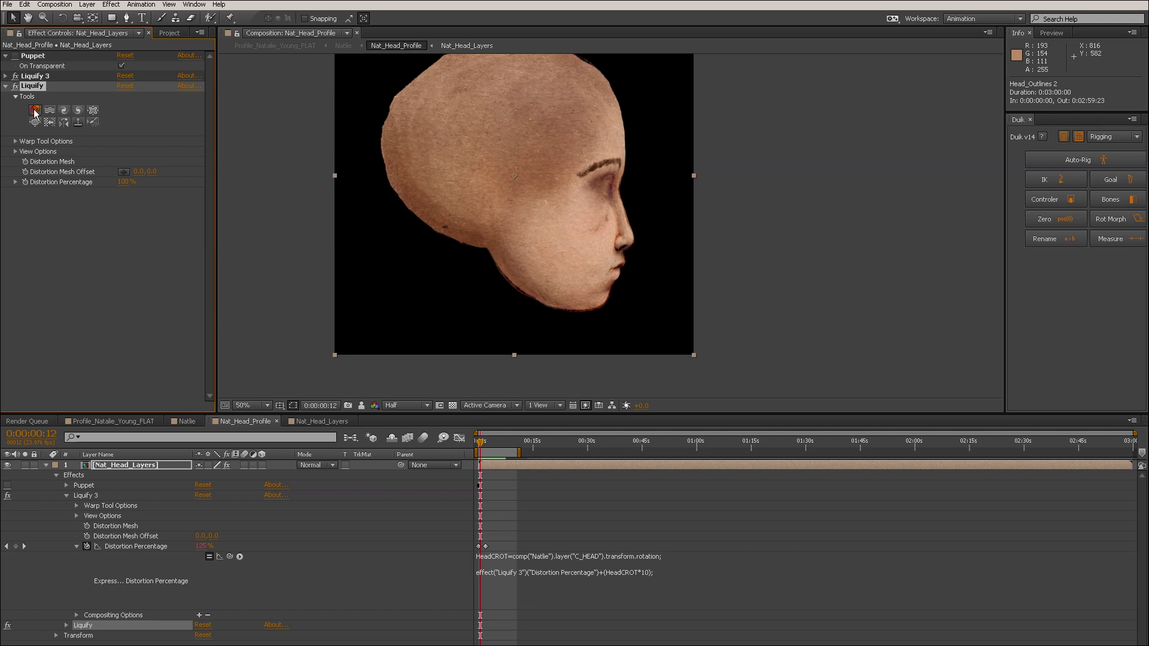
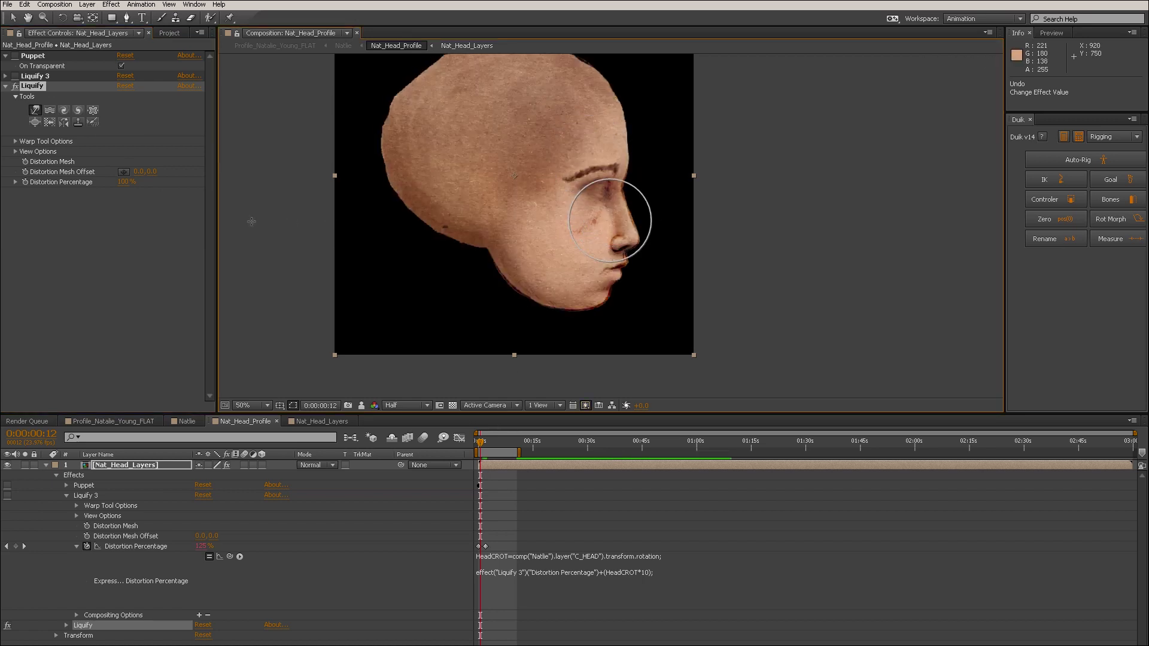
# Set Liquify 3's Distortion Percentage value to 0.
pyautogui.click(127, 182)
pyautogui.write('0')
pyautogui.press('Return')
pyautogui.press('v')
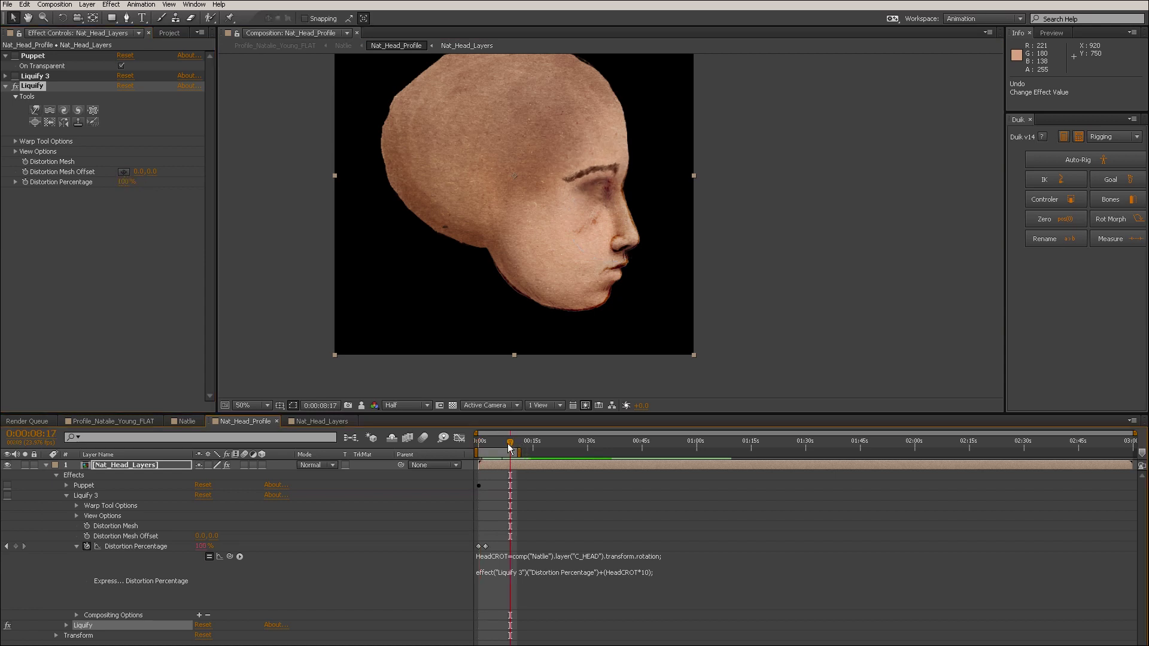
# Return to the first frame, zoom the timeline in, and scrub forward to watch the warp.
pyautogui.moveTo(508, 443); pyautogui.dragTo(466, 450)
pyautogui.press('=')
pyautogui.press('=')
pyautogui.press('=')
pyautogui.press('=')
pyautogui.press('=')
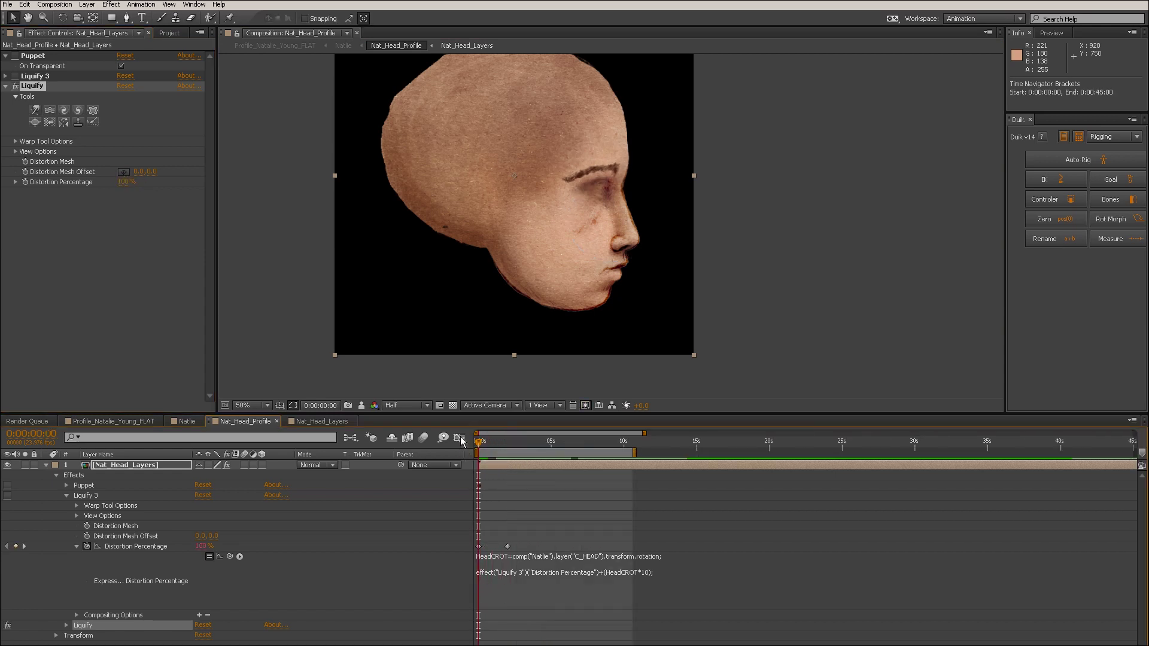
pyautogui.moveTo(534, 441); pyautogui.dragTo(609, 442)
# Re-enable Liquify 3 and toggle the Liquify warp off and on at the first frame.
pyautogui.click(14, 78)
pyautogui.click(15, 77)
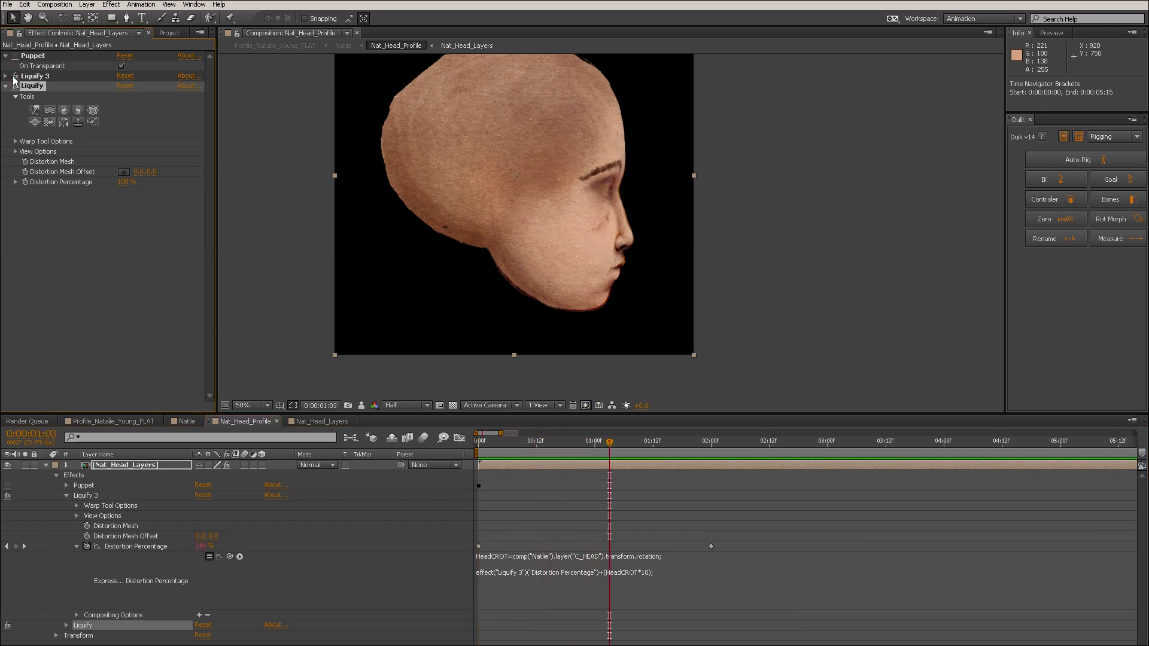
pyautogui.moveTo(523, 444); pyautogui.dragTo(478, 444)
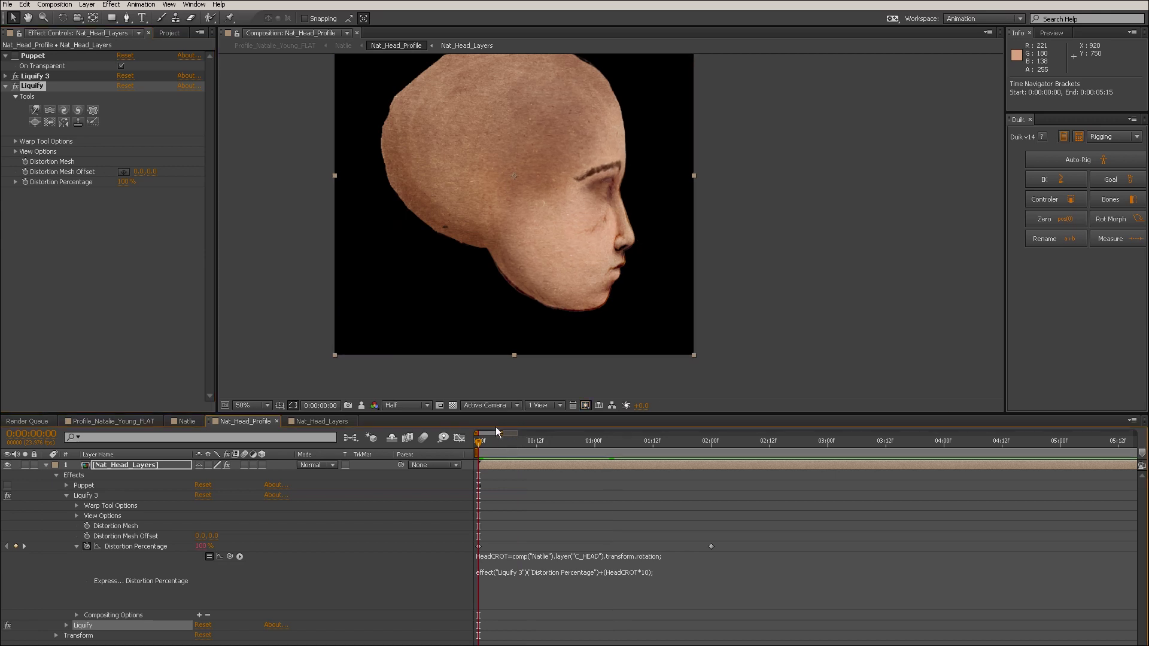
pyautogui.click(15, 85)
pyautogui.click(15, 87)
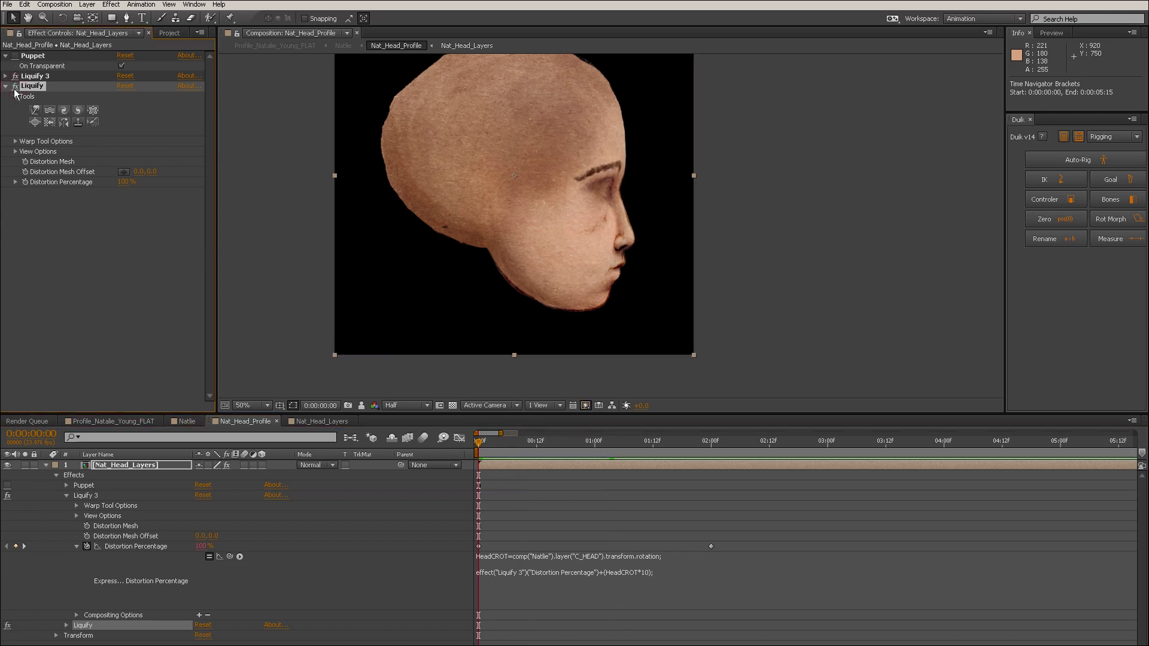
# Compare the Liquify warp across frame 15 to 1:15, then move Liquify above Liquify 3.
pyautogui.click(515, 444)
pyautogui.click(550, 446)
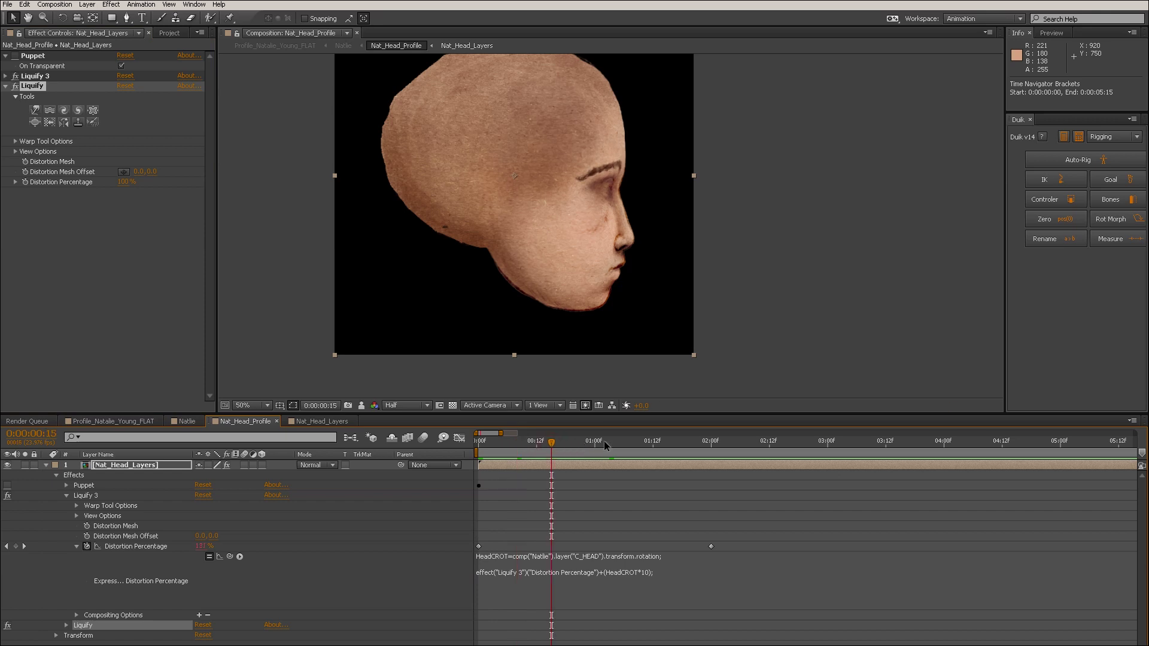
pyautogui.click(601, 444)
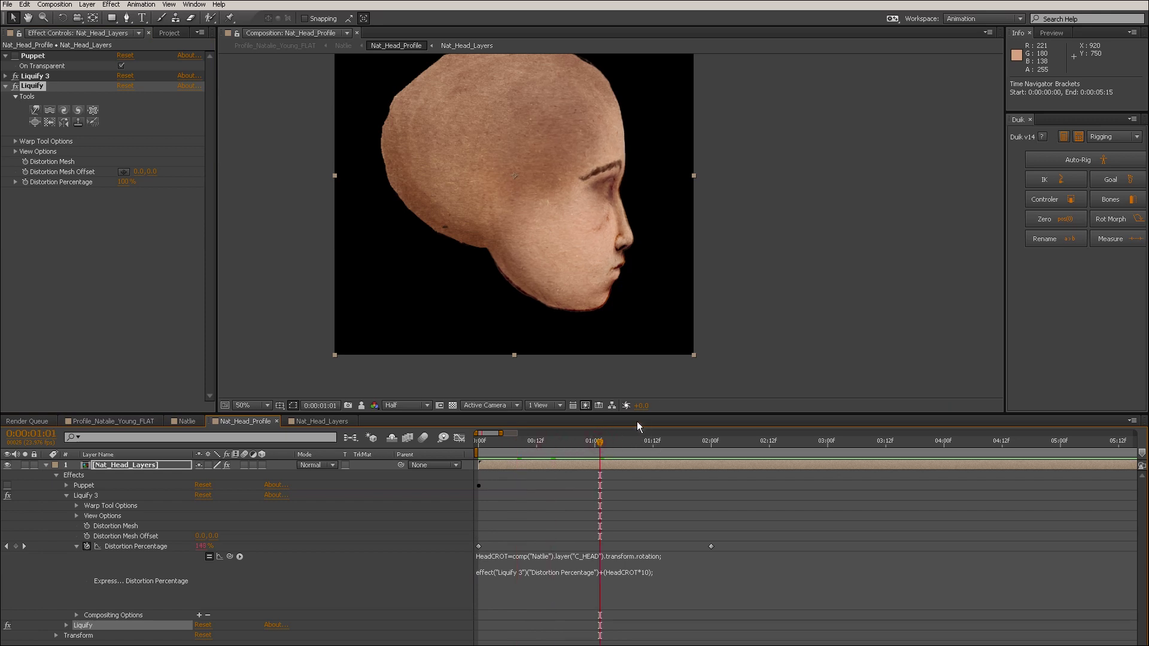
pyautogui.click(15, 87)
pyautogui.click(15, 87)
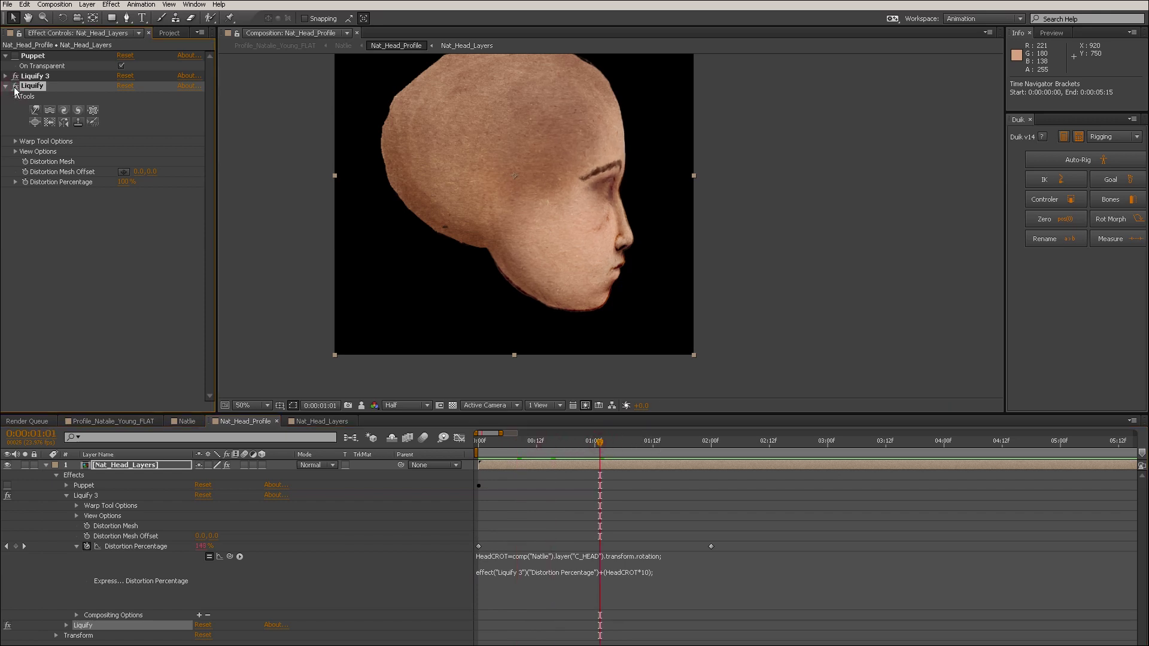
pyautogui.click(15, 87)
pyautogui.click(668, 444)
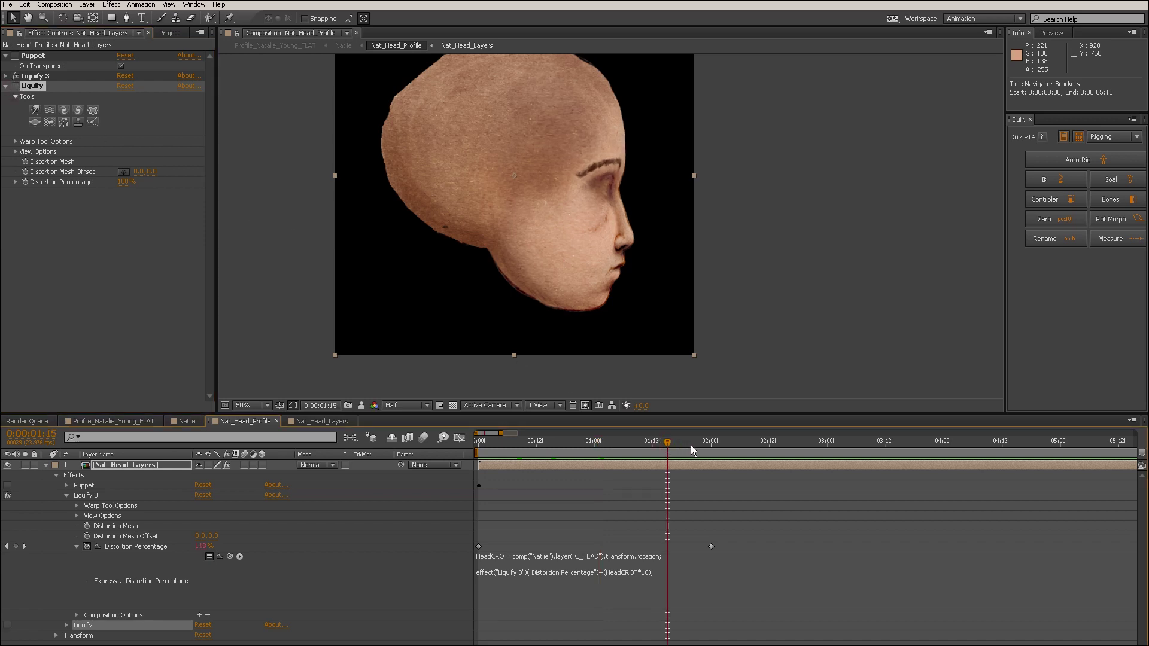
pyautogui.moveTo(646, 443); pyautogui.dragTo(432, 433)
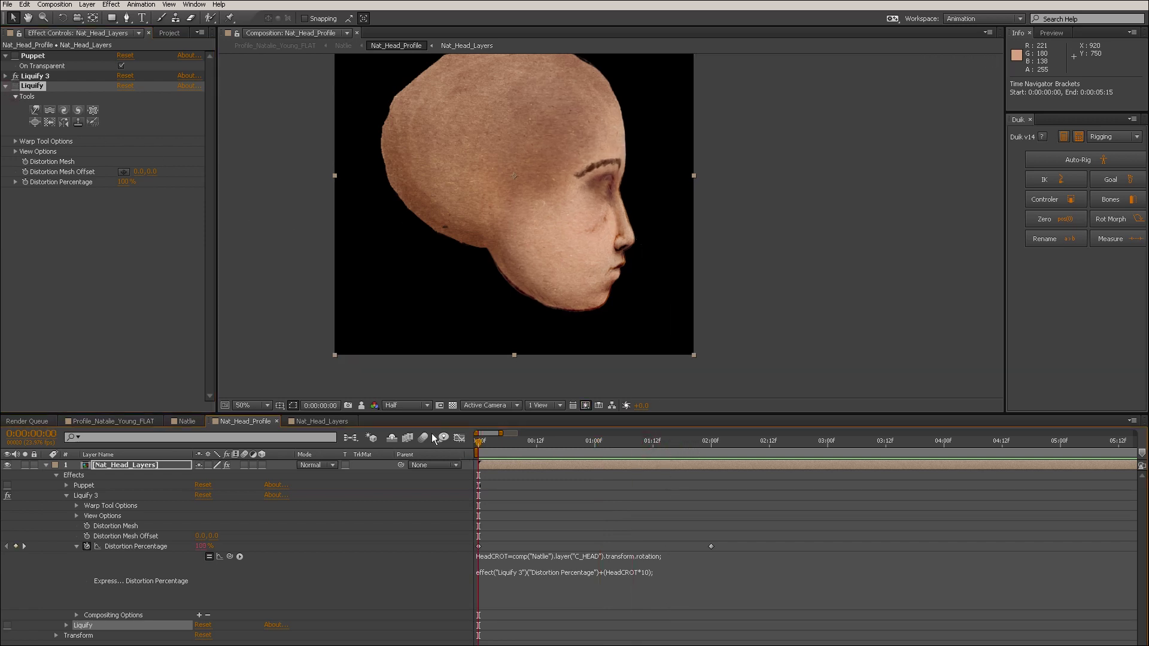
pyautogui.moveTo(33, 90); pyautogui.dragTo(29, 79)
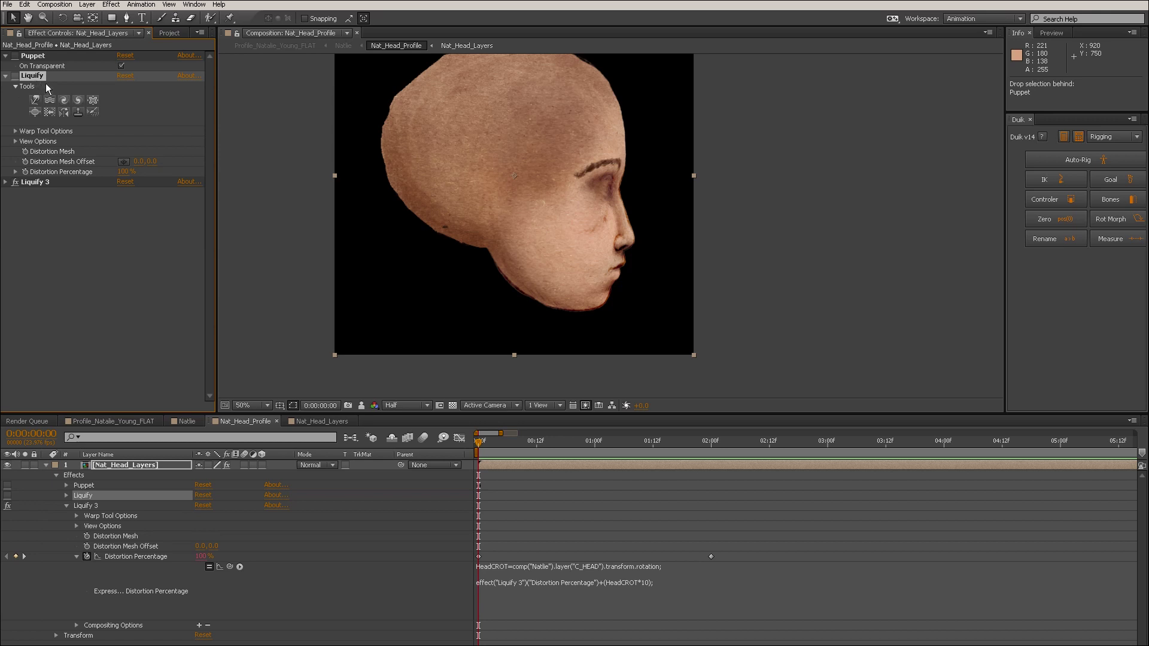
# Turn the Liquify warp back on and compare it on and off around one second.
pyautogui.moveTo(507, 445); pyautogui.dragTo(487, 445)
pyautogui.click(14, 76)
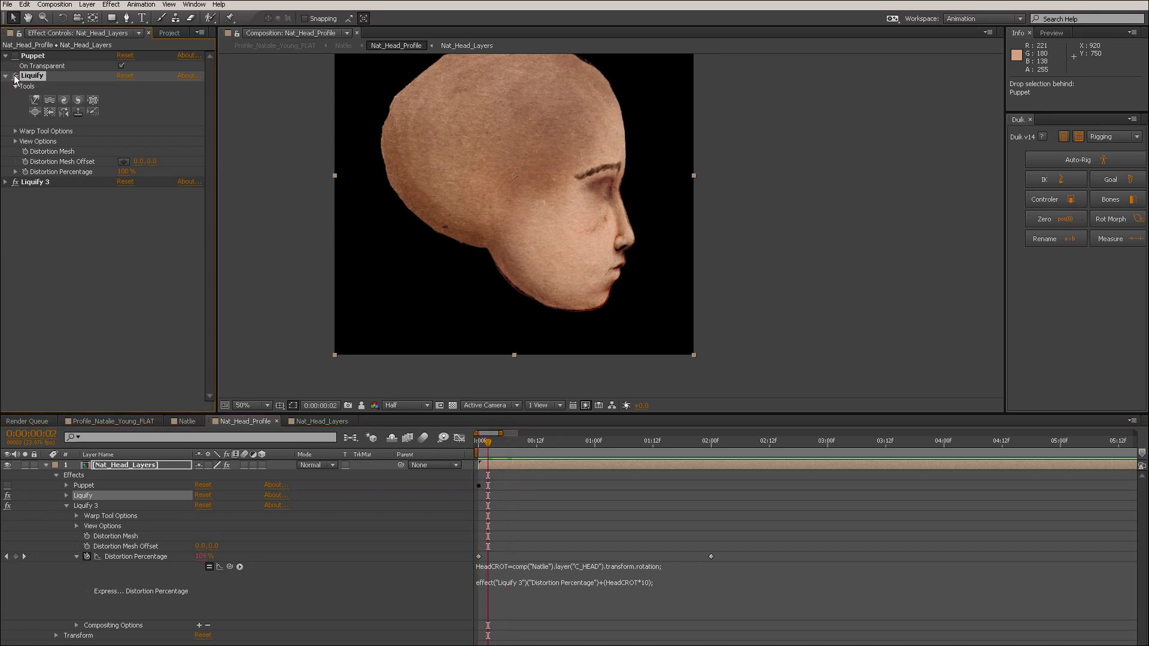
pyautogui.moveTo(530, 447); pyautogui.dragTo(623, 446)
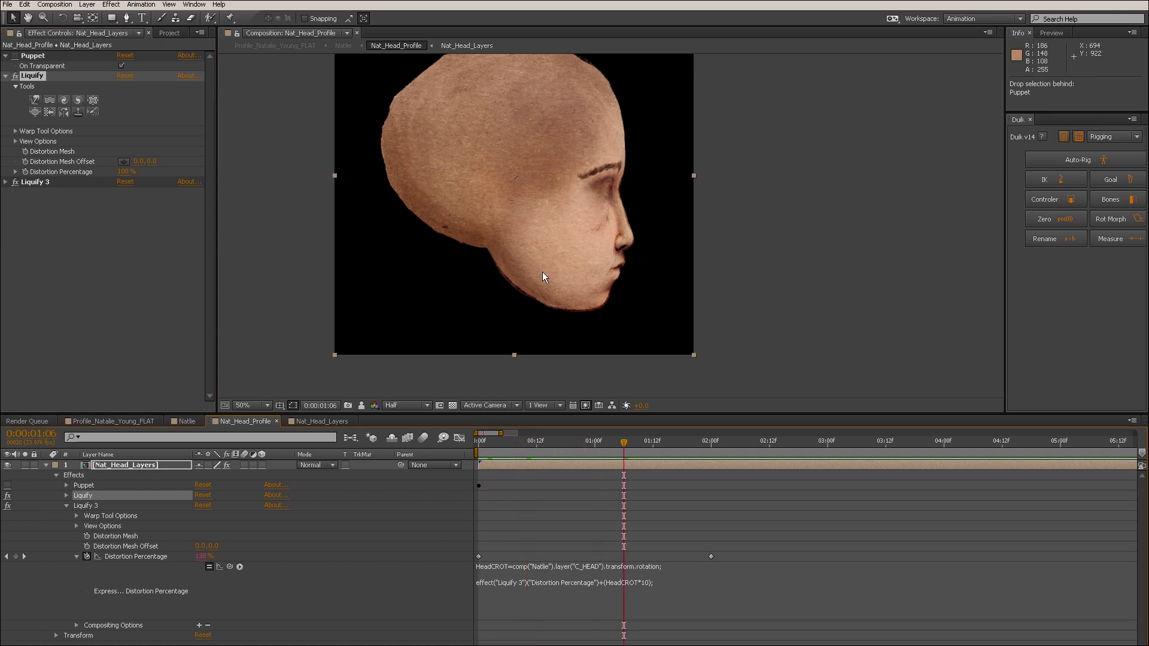
pyautogui.click(14, 77)
pyautogui.click(14, 77)
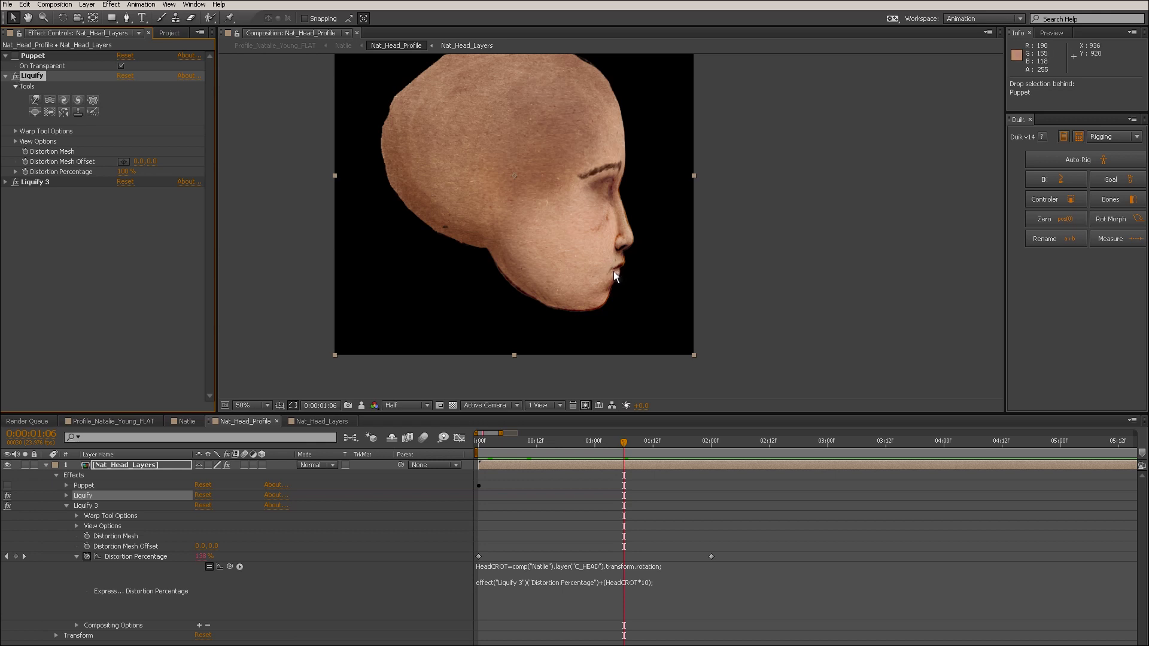
# Rename the Liquify effect 'Eyebrows', correcting the 'Eyebros' typo.
pyautogui.click(90, 496)
pyautogui.click(33, 76)
pyautogui.press('Return')
pyautogui.write('Eyebros')
pyautogui.press('Return')
pyautogui.click(45, 82)
pyautogui.click(45, 76)
pyautogui.press('Return')
pyautogui.click(46, 75)
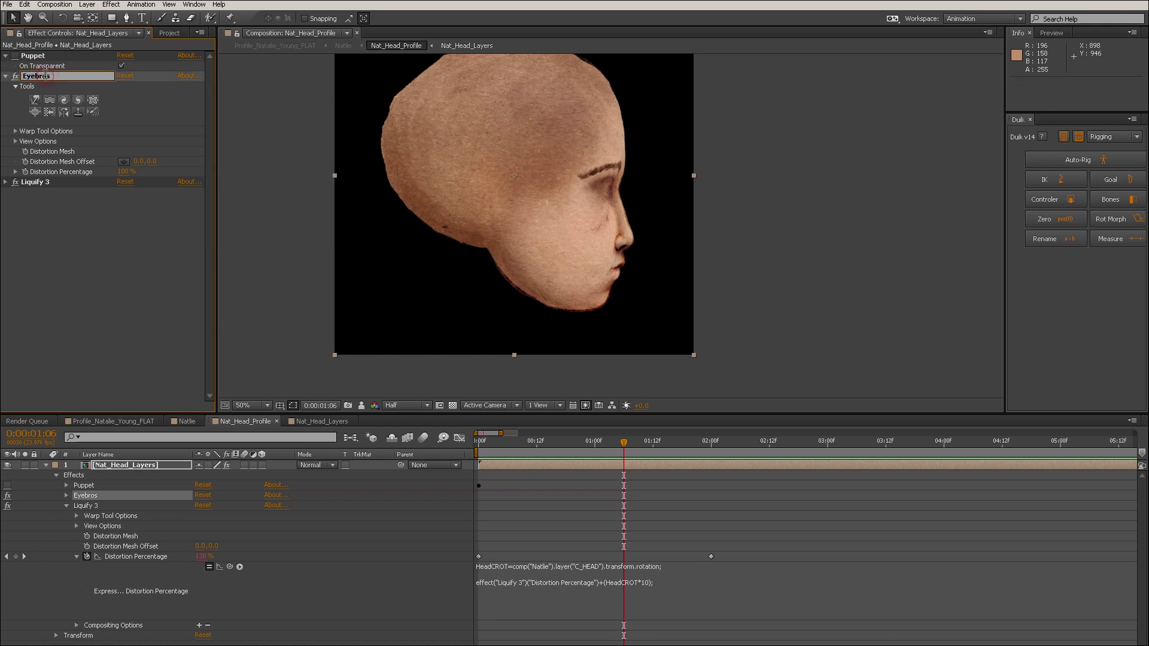
pyautogui.write('w')
pyautogui.press('Return')
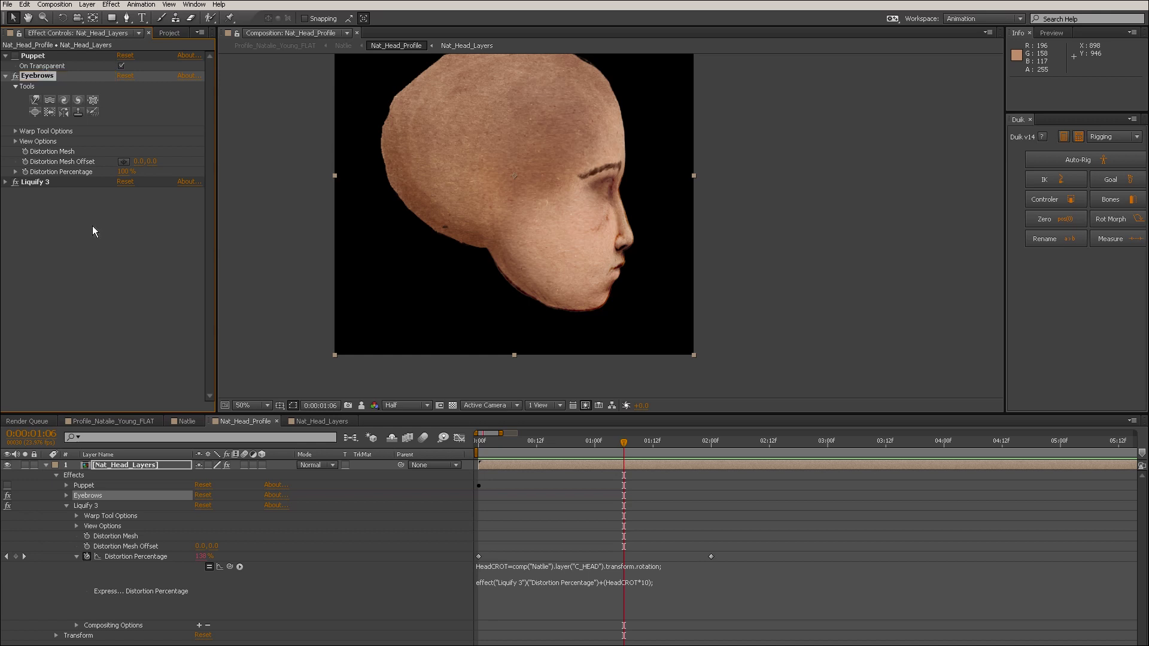
# With Liquify 3 temporarily off, push-warp the lips and mouth near the first frame.
pyautogui.click(64, 100)
pyautogui.click(492, 442)
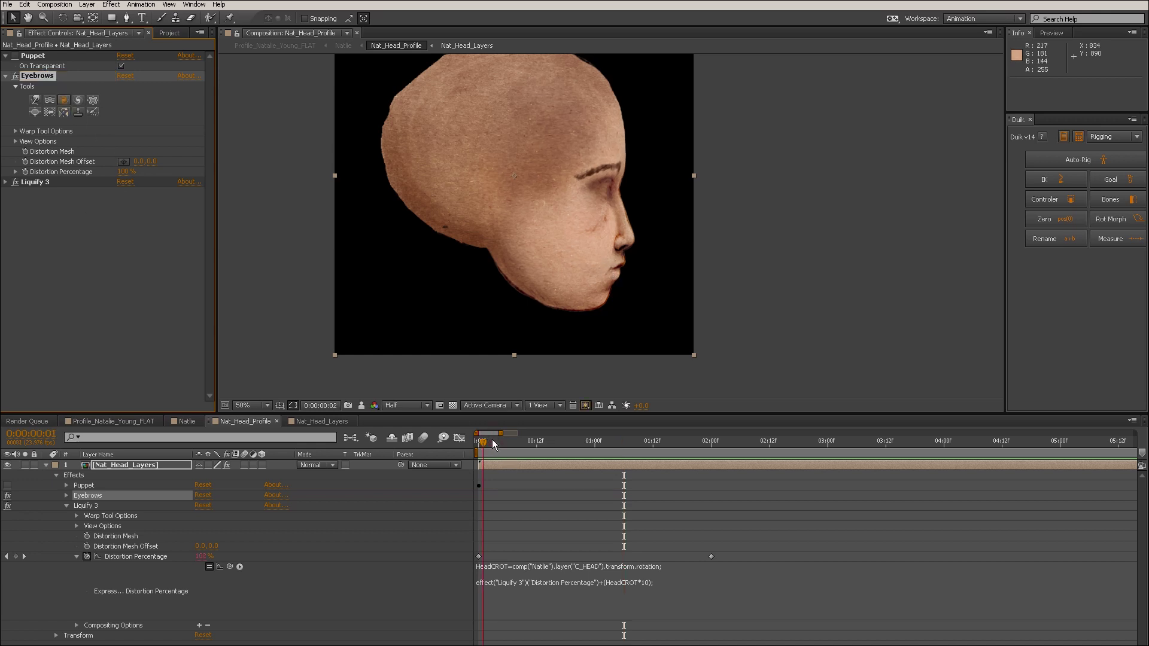
pyautogui.click(15, 182)
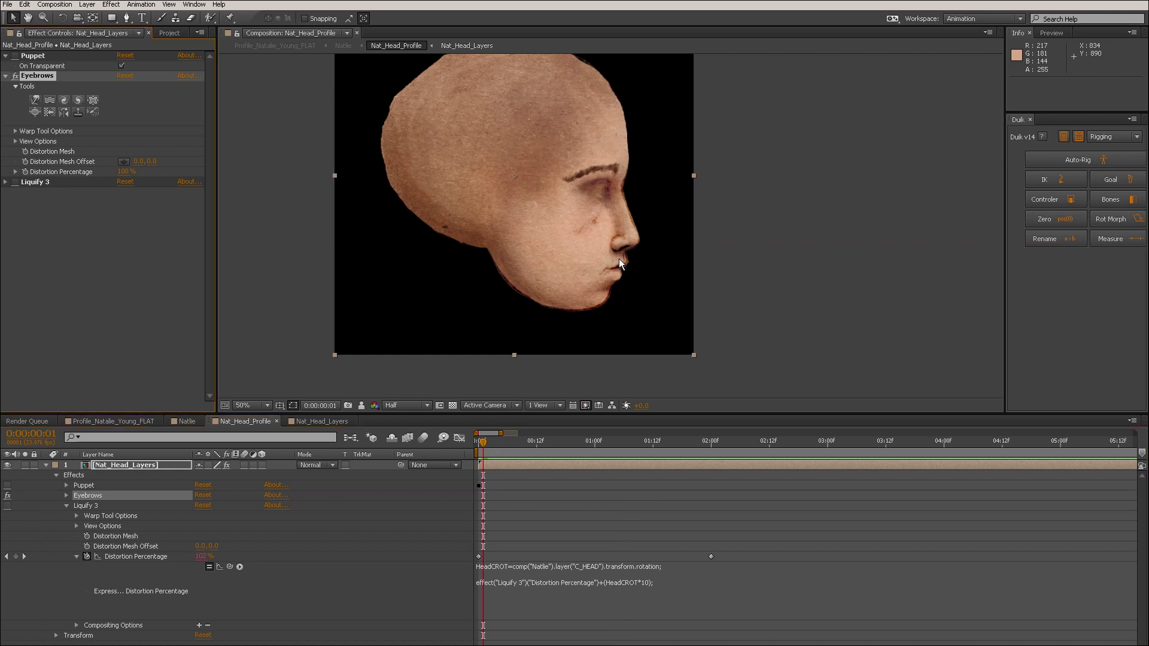
pyautogui.click(38, 99)
pyautogui.moveTo(615, 264); pyautogui.dragTo(608, 269)
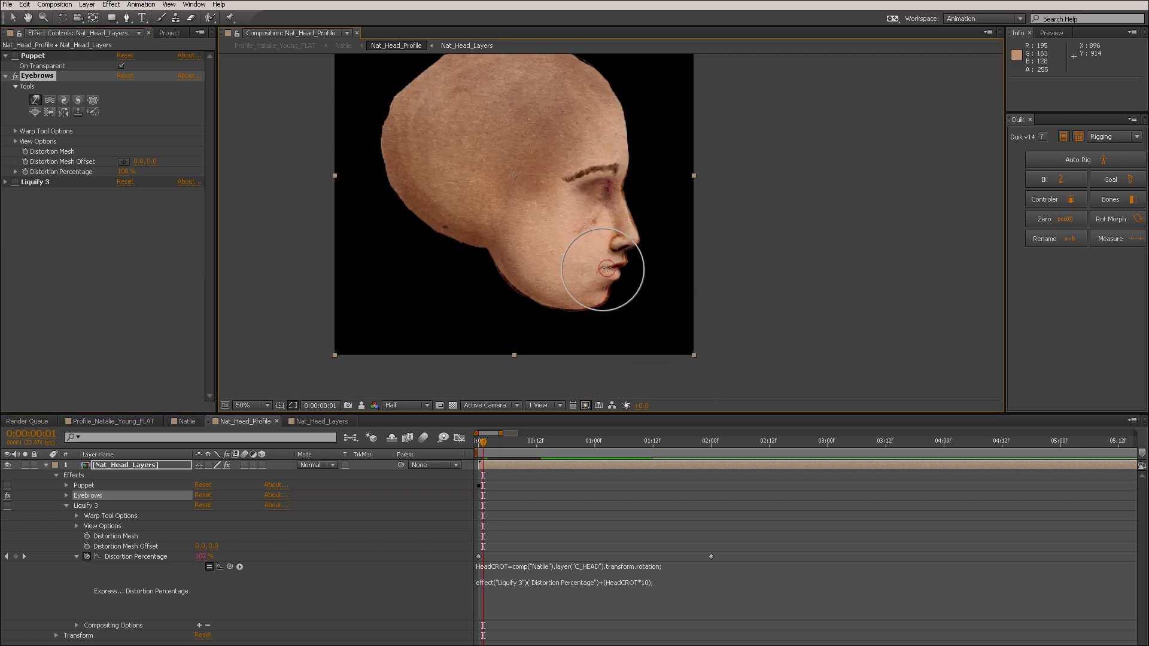
pyautogui.moveTo(629, 282)
pyautogui.mouseDown()
pyautogui.moveTo(616, 282)
pyautogui.moveTo(622, 256)
pyautogui.mouseUp()
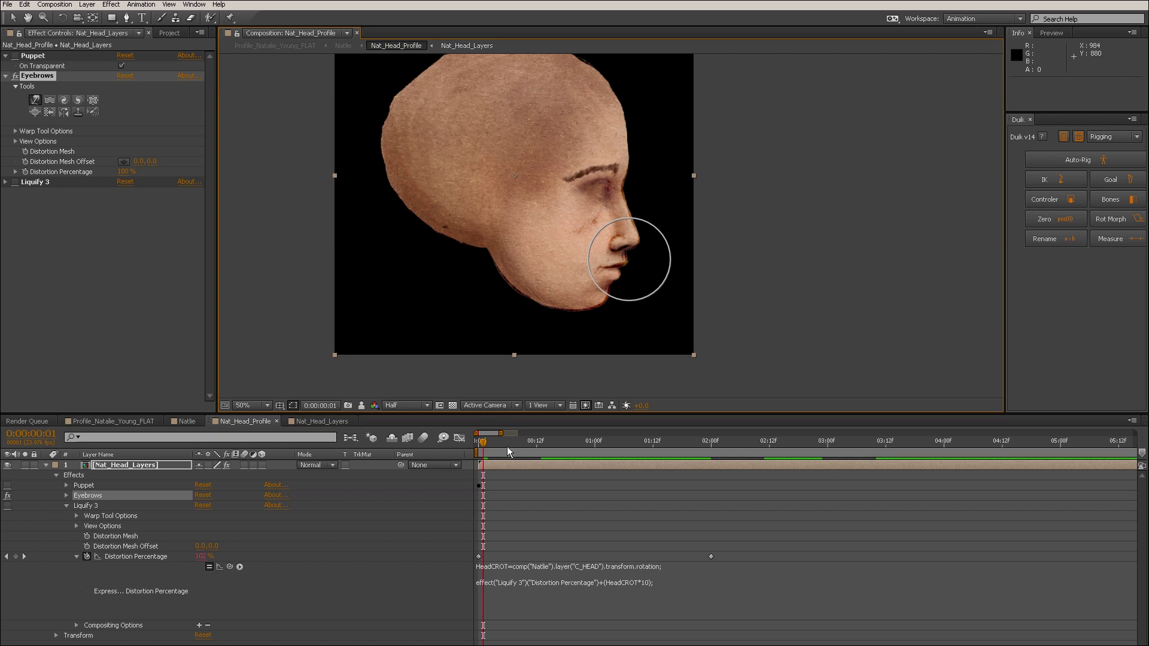
pyautogui.click(16, 181)
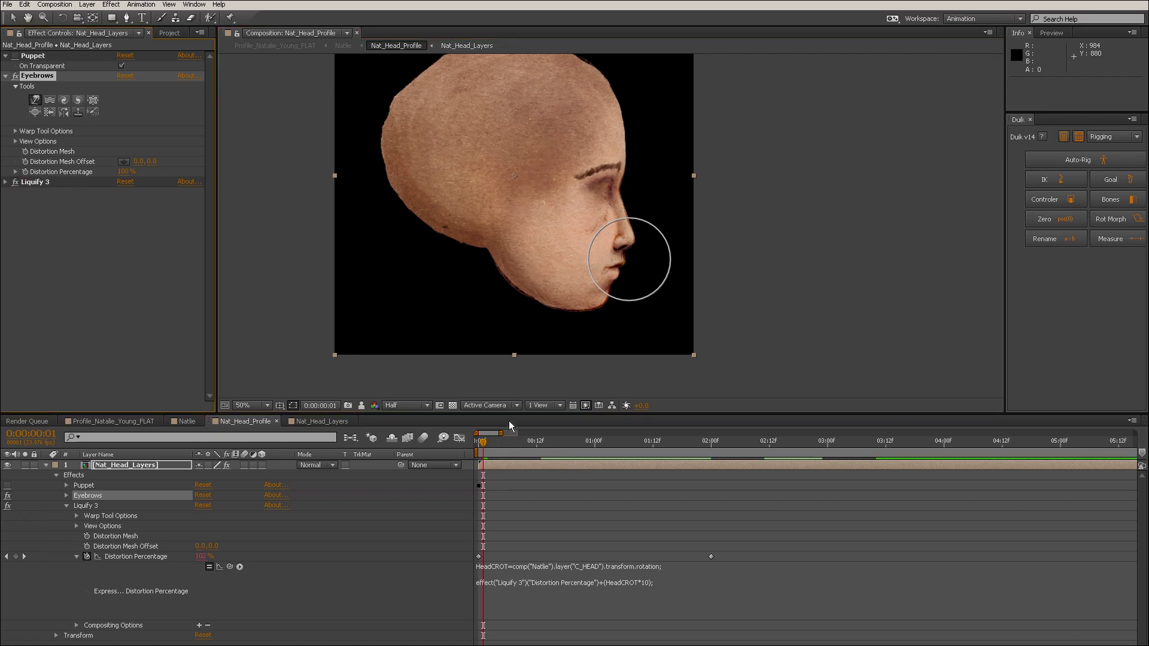
# Compare the Eyebrows warp on and off over the first frames, then reselect Eyebrows.
pyautogui.click(15, 76)
pyautogui.click(15, 76)
pyautogui.click(15, 76)
pyautogui.click(16, 76)
pyautogui.moveTo(484, 444); pyautogui.dragTo(461, 431)
pyautogui.click(15, 76)
pyautogui.click(16, 76)
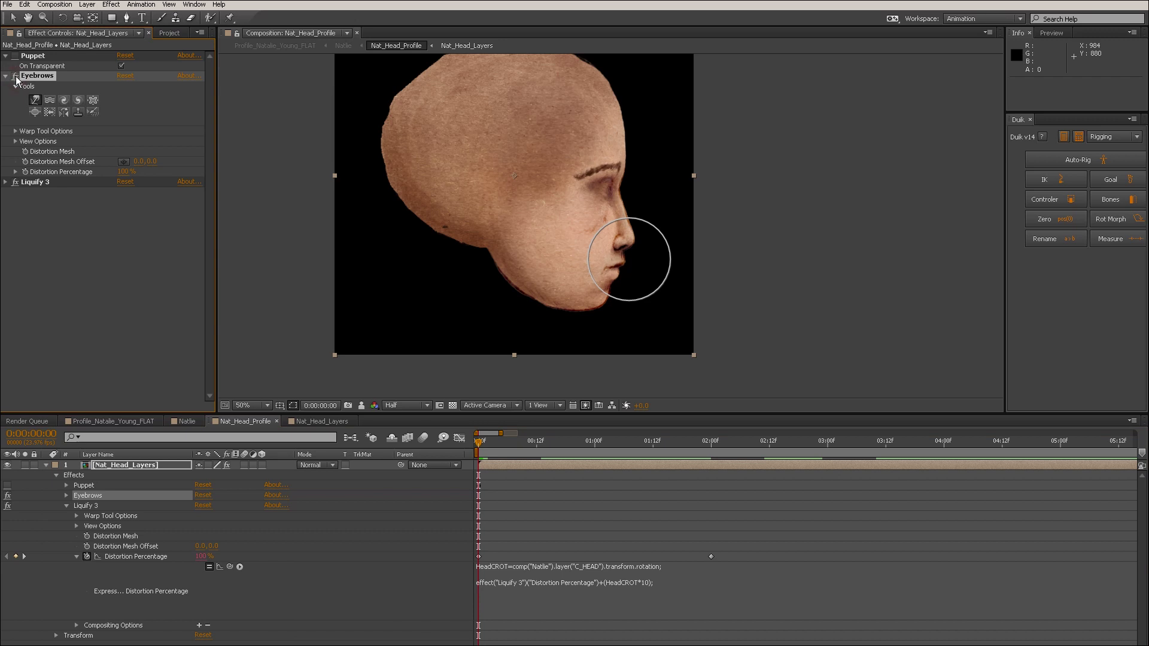
pyautogui.moveTo(484, 444); pyautogui.dragTo(451, 447)
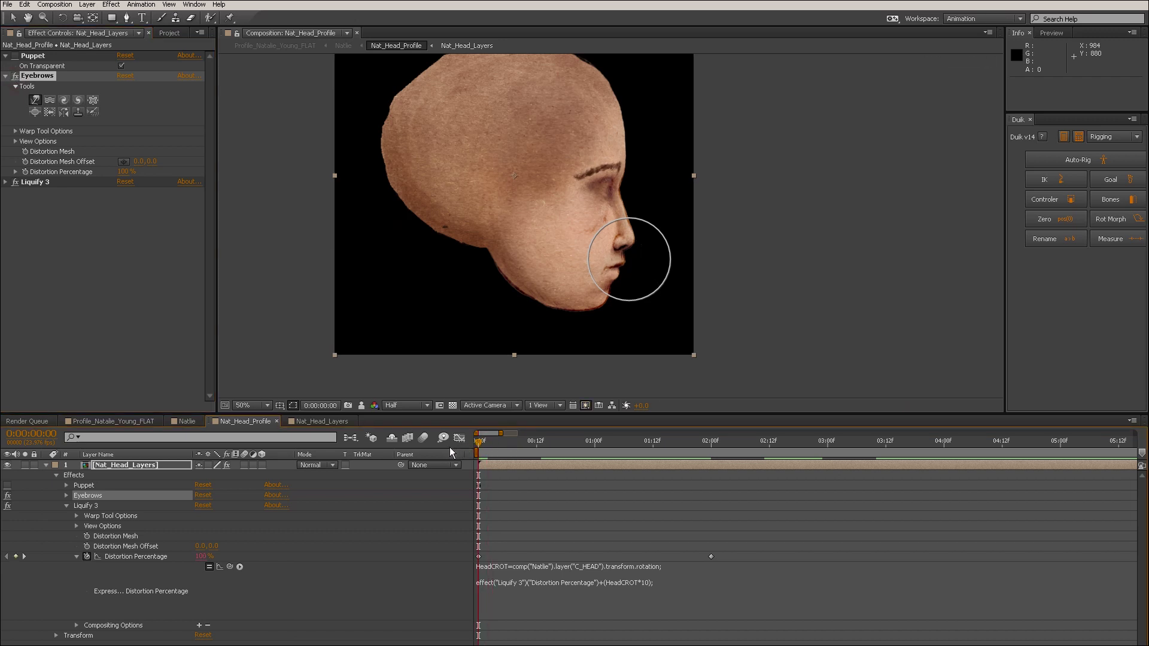
pyautogui.click(50, 80)
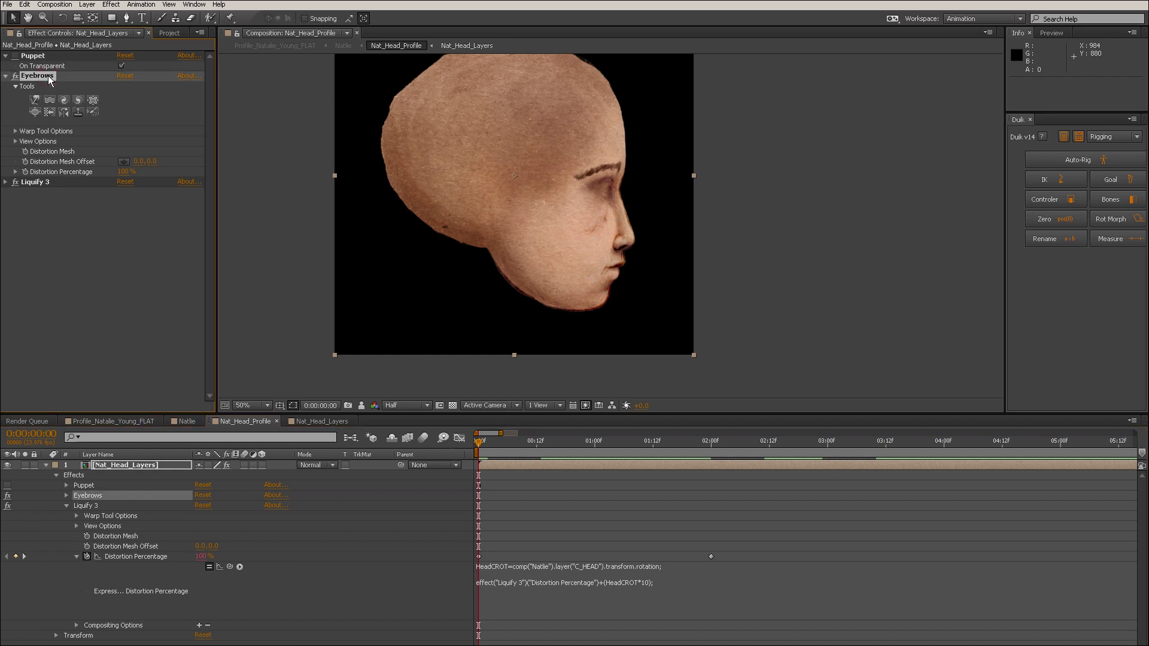
# Delete Eyebrows, enable Puppet, and move it below Liquify 3.
pyautogui.press('Delete')
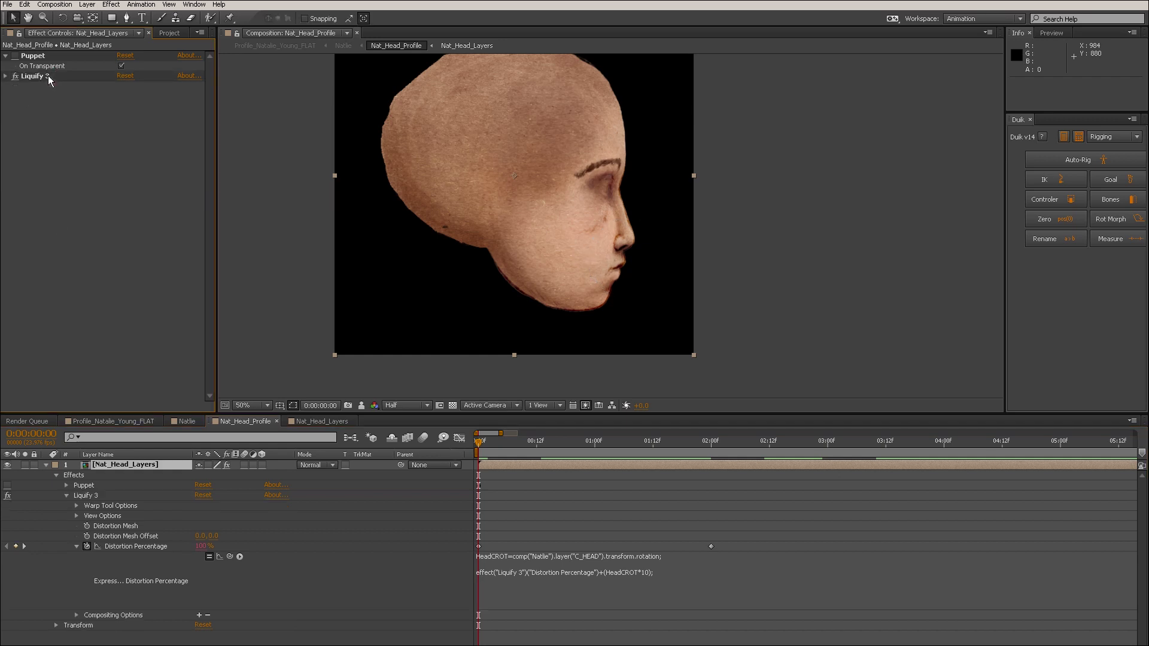
pyautogui.click(16, 57)
pyautogui.moveTo(42, 58); pyautogui.dragTo(41, 98)
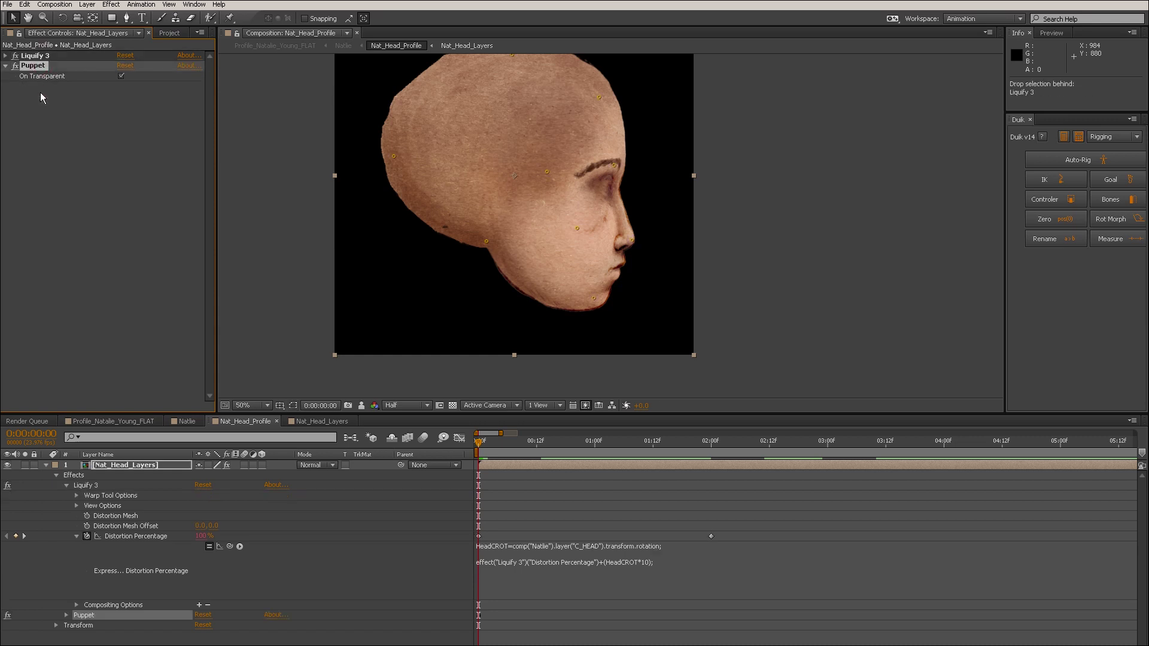
# At frame 15, drag the chin puppet pin and select the nose and cheek pins.
pyautogui.moveTo(500, 444); pyautogui.dragTo(546, 446)
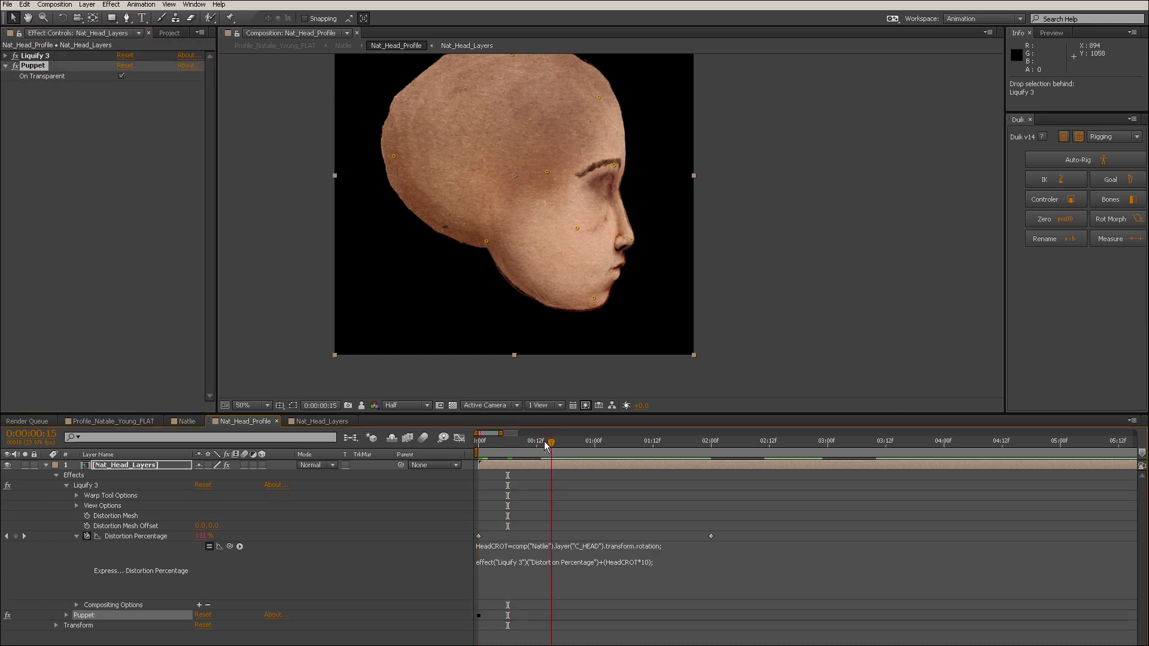
pyautogui.moveTo(593, 297); pyautogui.dragTo(594, 297)
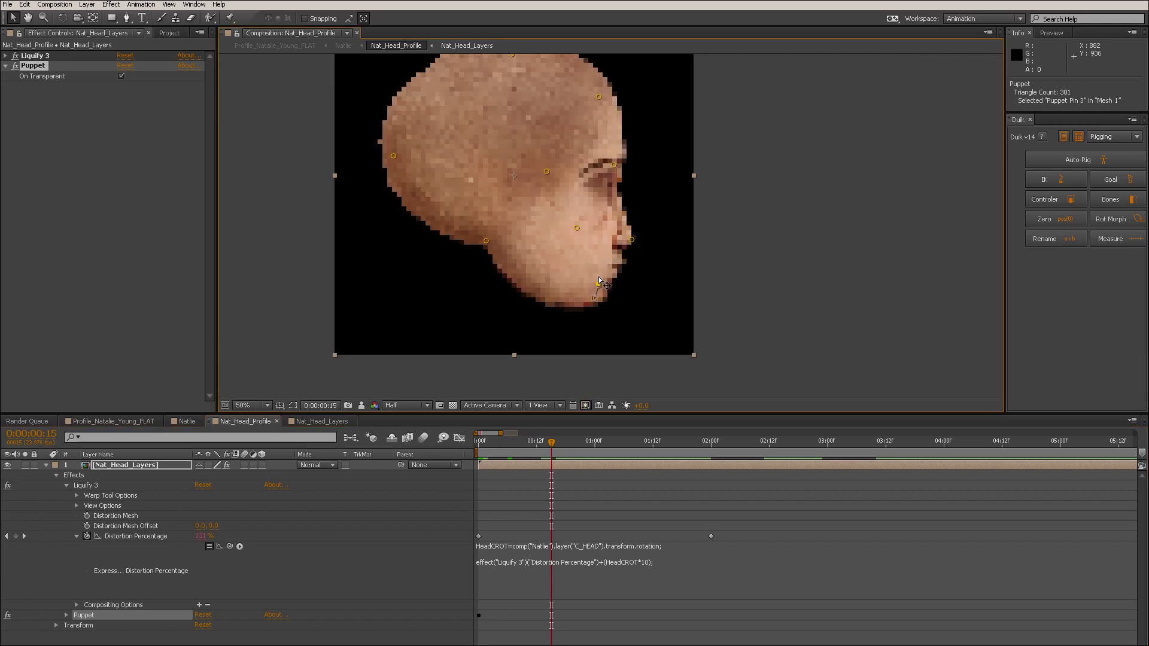
pyautogui.click(629, 239)
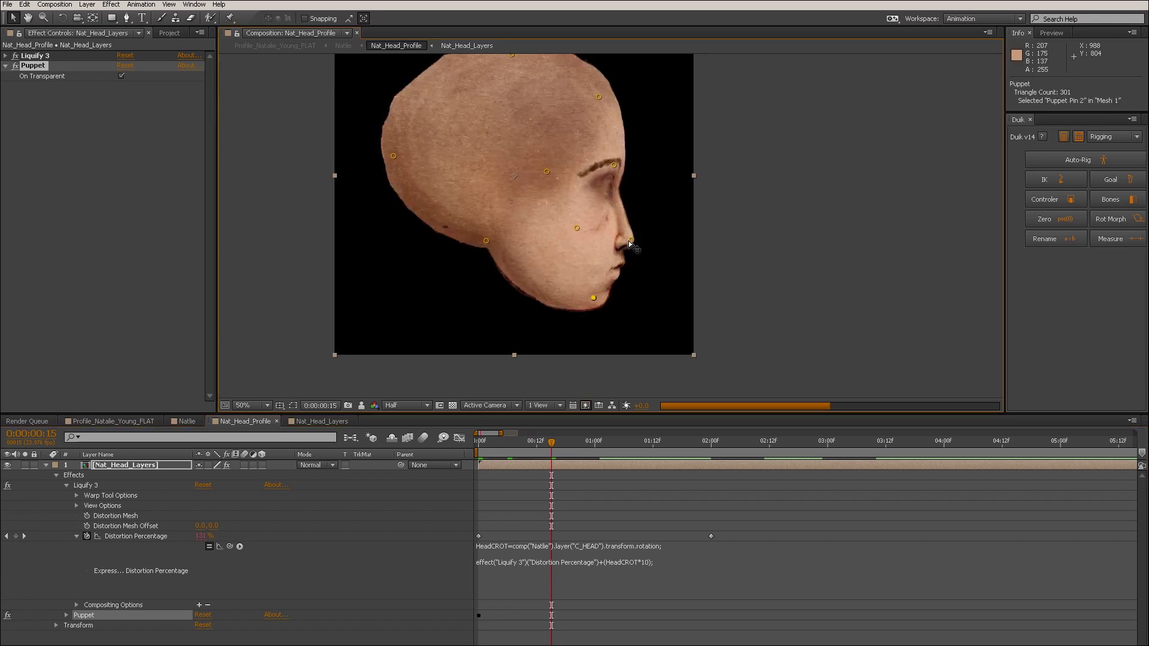
pyautogui.click(577, 228)
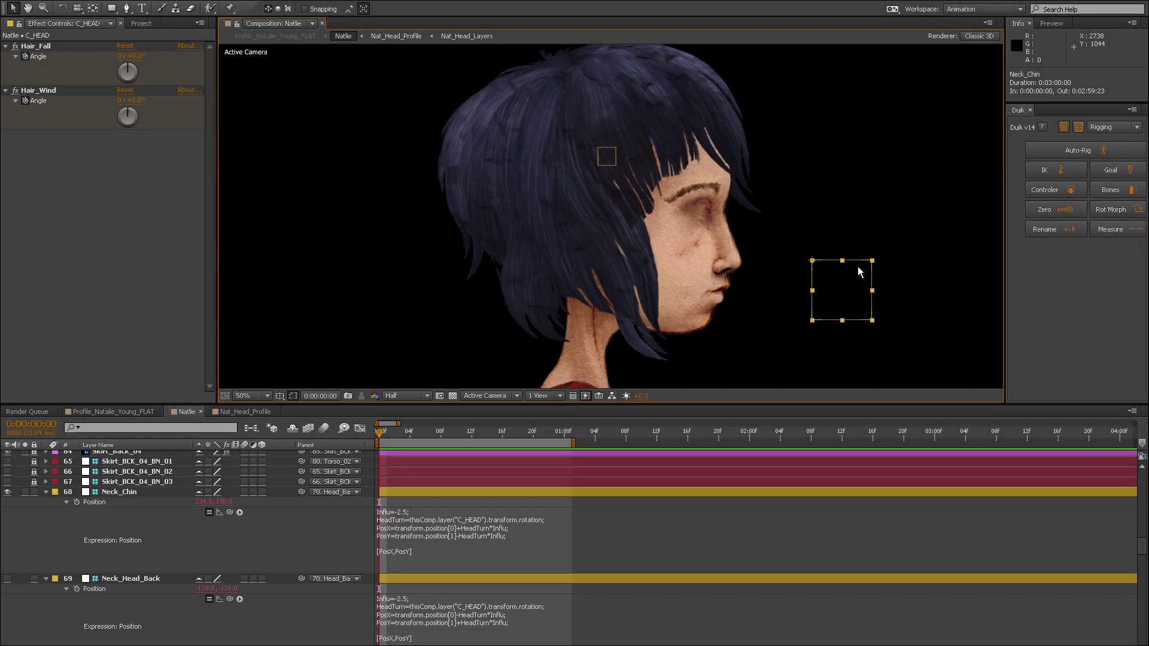
# Step between frames 0–2 to check the neck motion, then scroll down to the hair layers.
pyautogui.press('pageup')
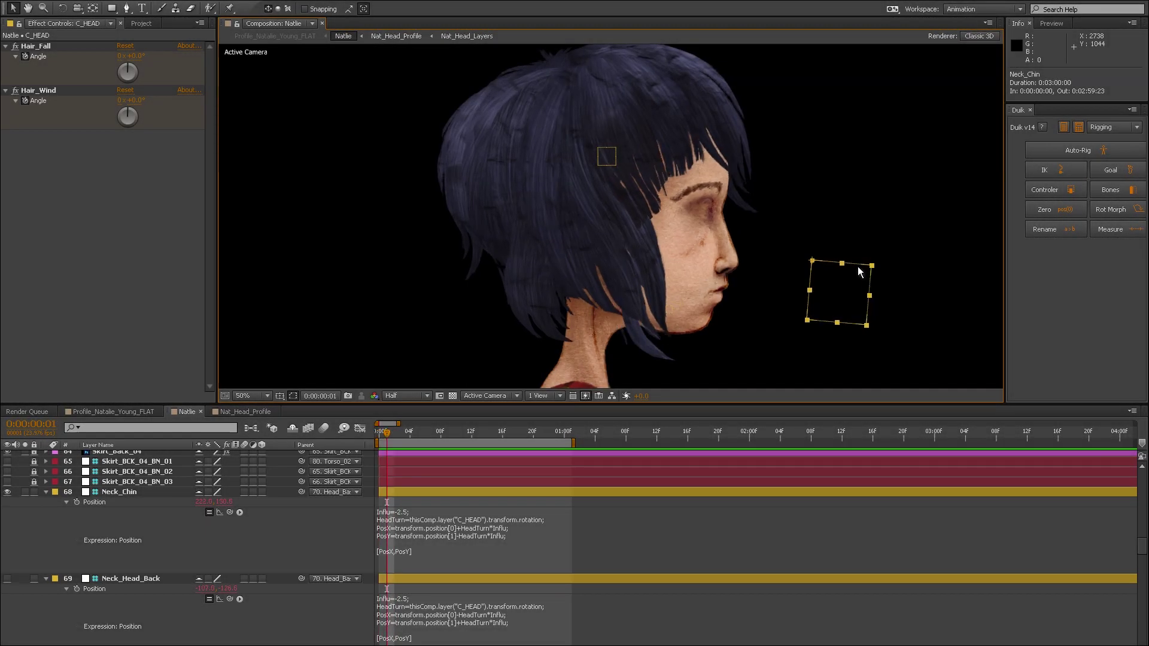
pyautogui.press('pagedown')
pyautogui.press('pageup')
pyautogui.press('pageup')
pyautogui.press('pagedown')
pyautogui.press('pagedown')
pyautogui.press('pageup')
pyautogui.press('pageup')
pyautogui.press('pagedown')
pyautogui.press('pagedown')
pyautogui.press('pageup')
pyautogui.press('pageup')
pyautogui.press('pagedown')
pyautogui.press('pagedown')
pyautogui.press('pageup')
pyautogui.press('pageup')
pyautogui.press('pagedown')
pyautogui.press('pagedown')
pyautogui.press('pageup')
pyautogui.press('pageup')
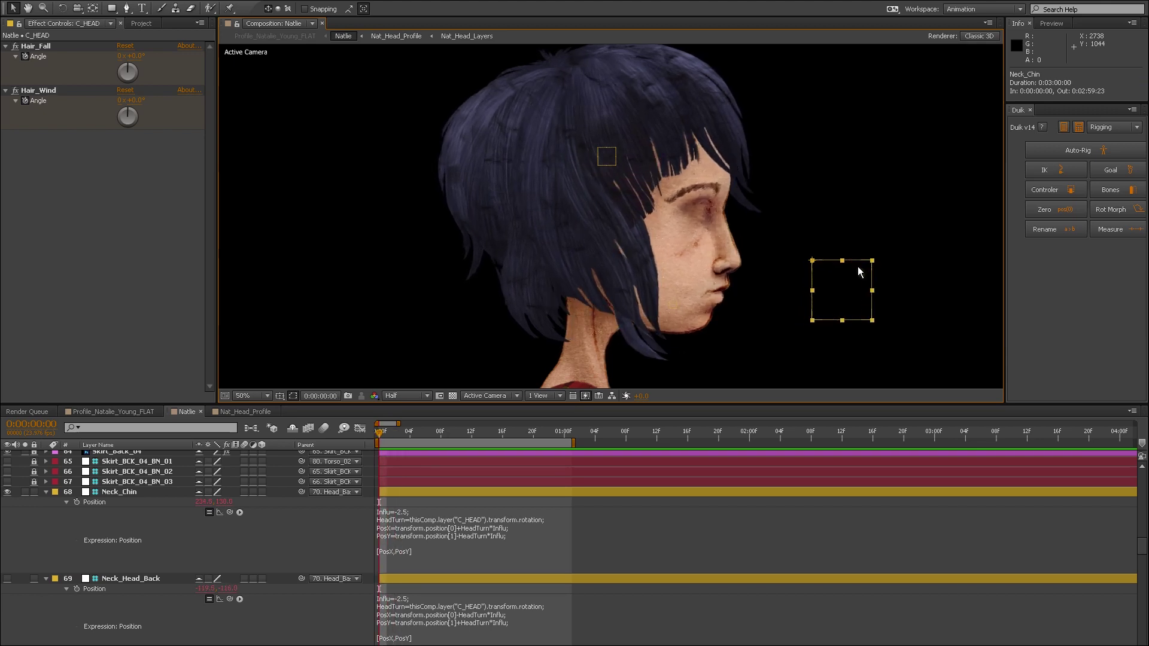
pyautogui.moveTo(1143, 553); pyautogui.dragTo(1143, 624)
# Reveal Hair_01's Position expression and enlarge its field to read it.
pyautogui.click(117, 501)
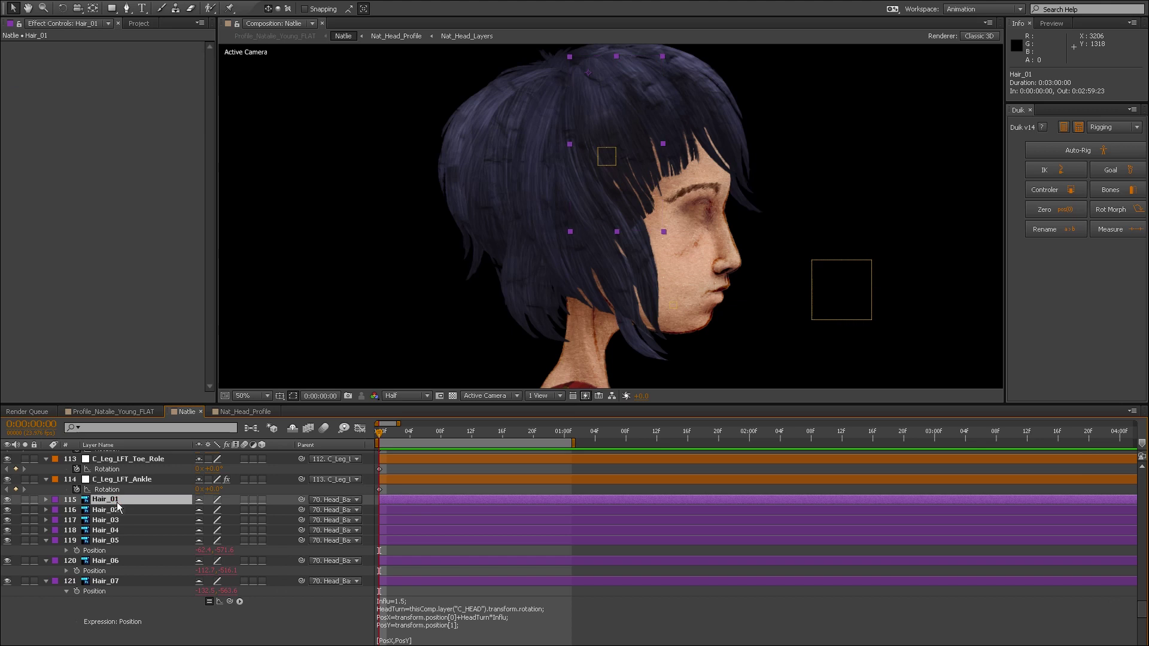
pyautogui.press('p')
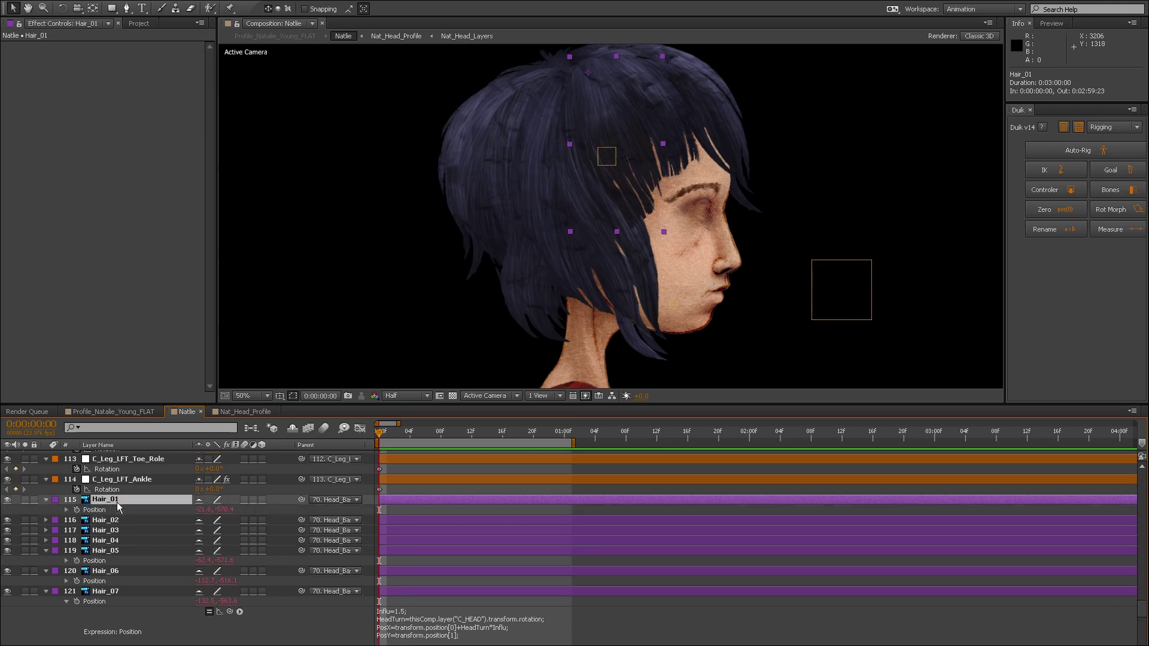
pyautogui.click(67, 510)
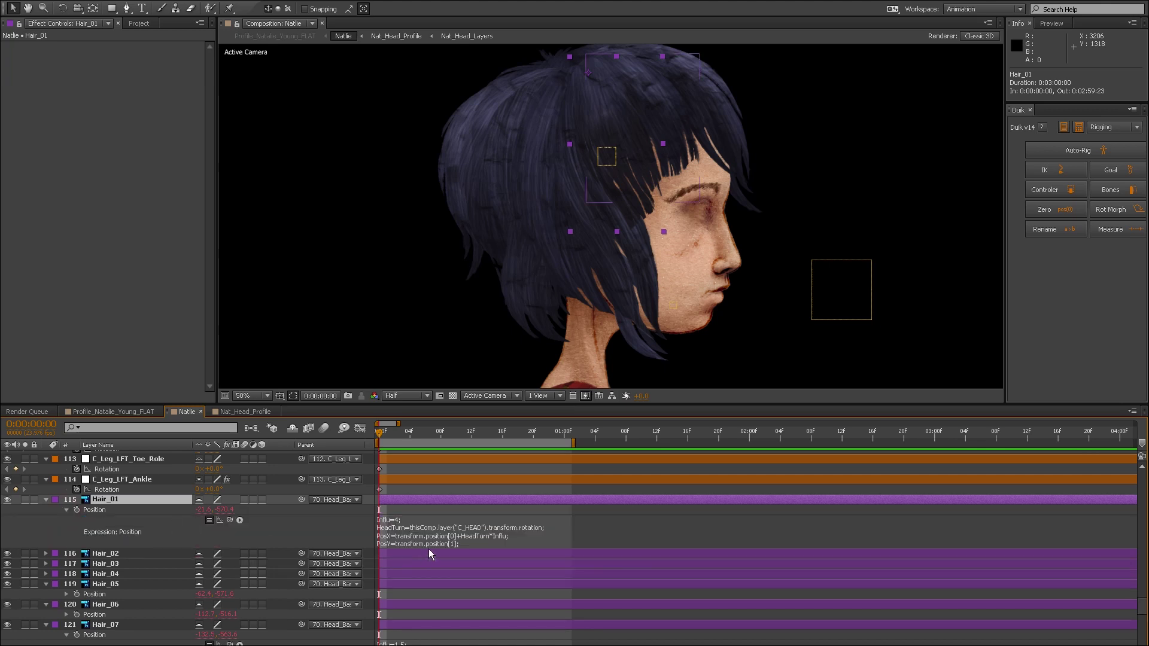
pyautogui.moveTo(421, 547); pyautogui.dragTo(430, 574)
# Rotate C_HEAD between 0° and a few degrees to watch the hair layers shift.
pyautogui.click(831, 294)
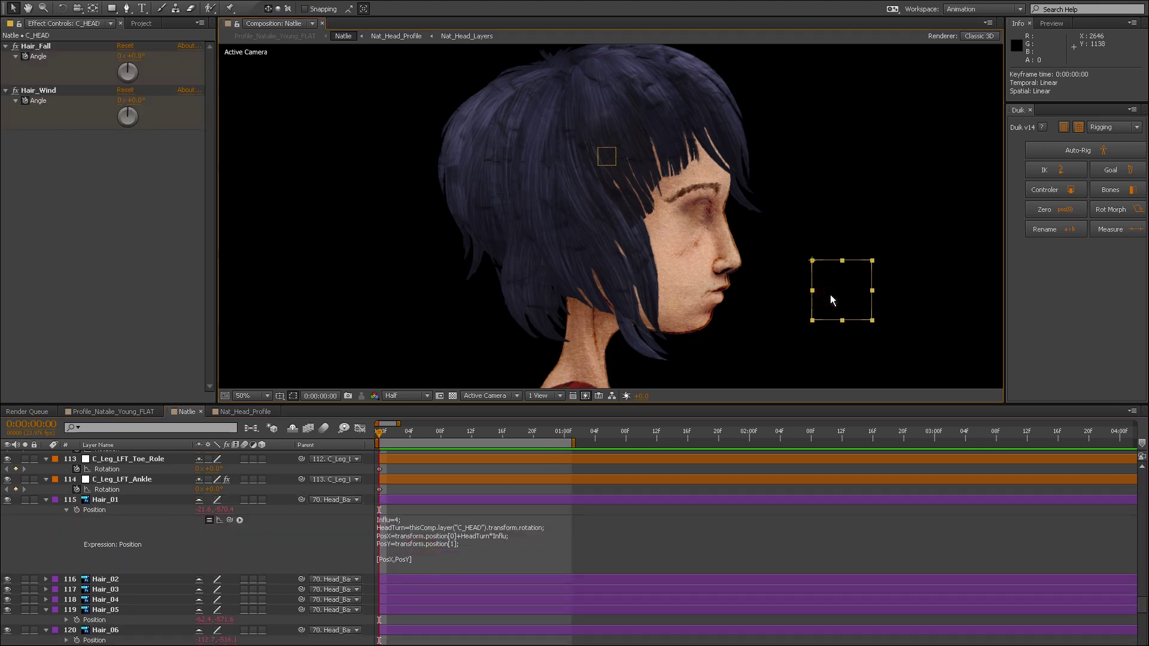
pyautogui.press('KP_Add')
pyautogui.press('KP_Subtract')
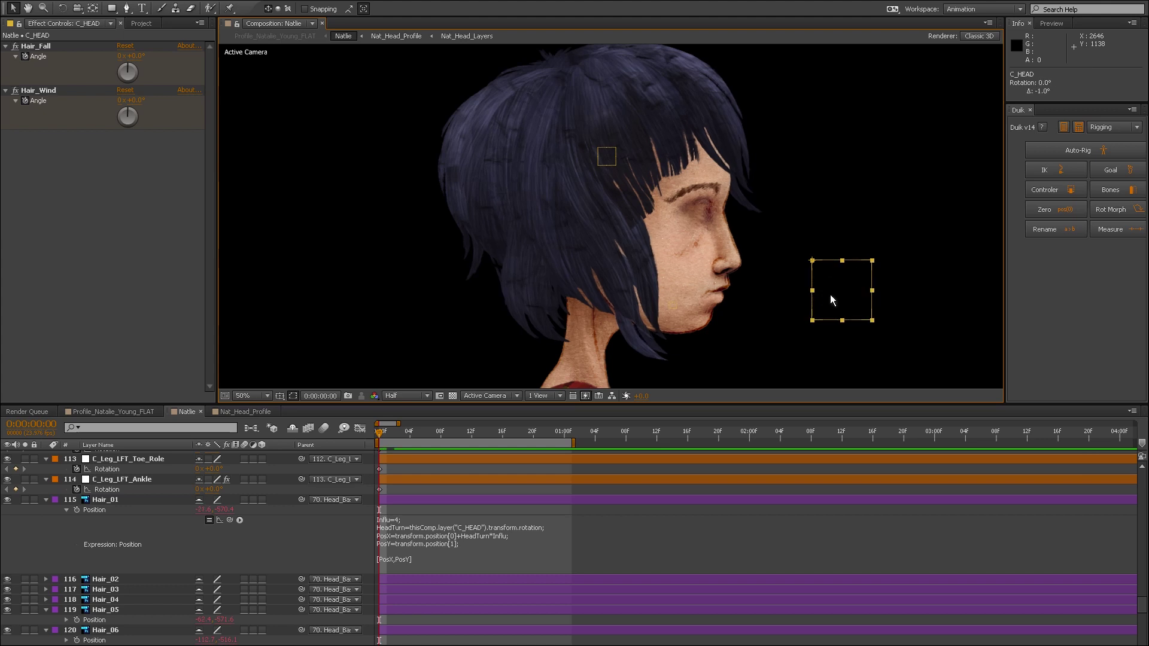
pyautogui.press('KP_Add')
pyautogui.press('KP_Add')
pyautogui.press('KP_Add')
pyautogui.press('KP_Add')
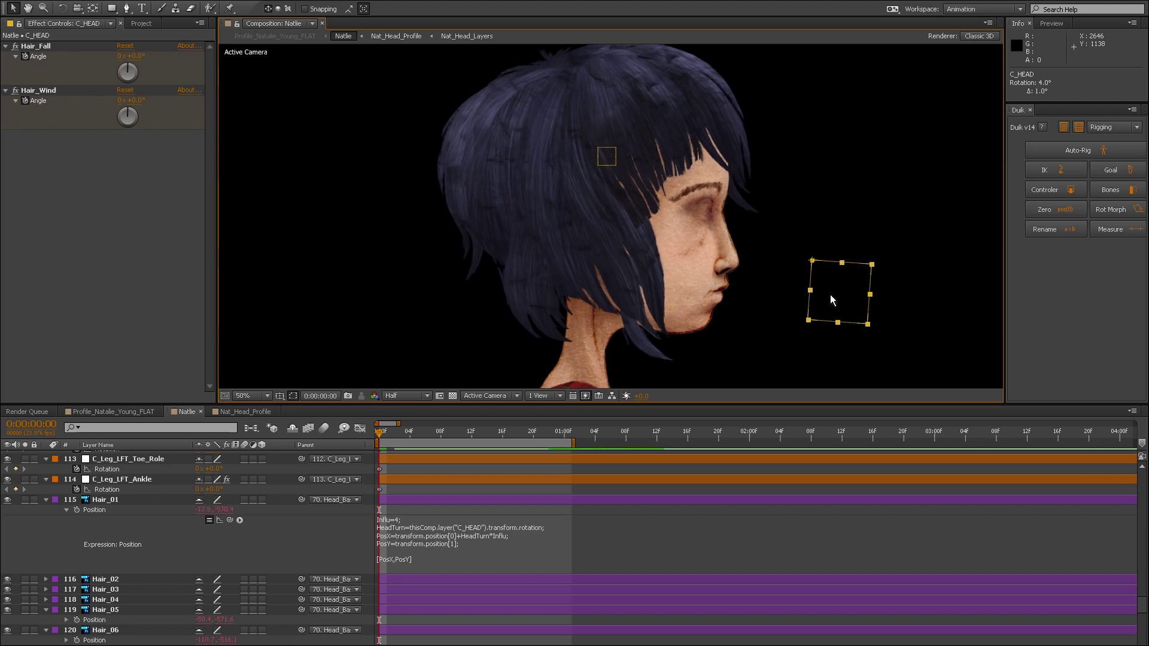
pyautogui.press('KP_Subtract')
pyautogui.press('KP_Subtract')
pyautogui.press('KP_Subtract')
pyautogui.press('KP_Add')
pyautogui.press('KP_Subtract')
pyautogui.press('KP_Subtract')
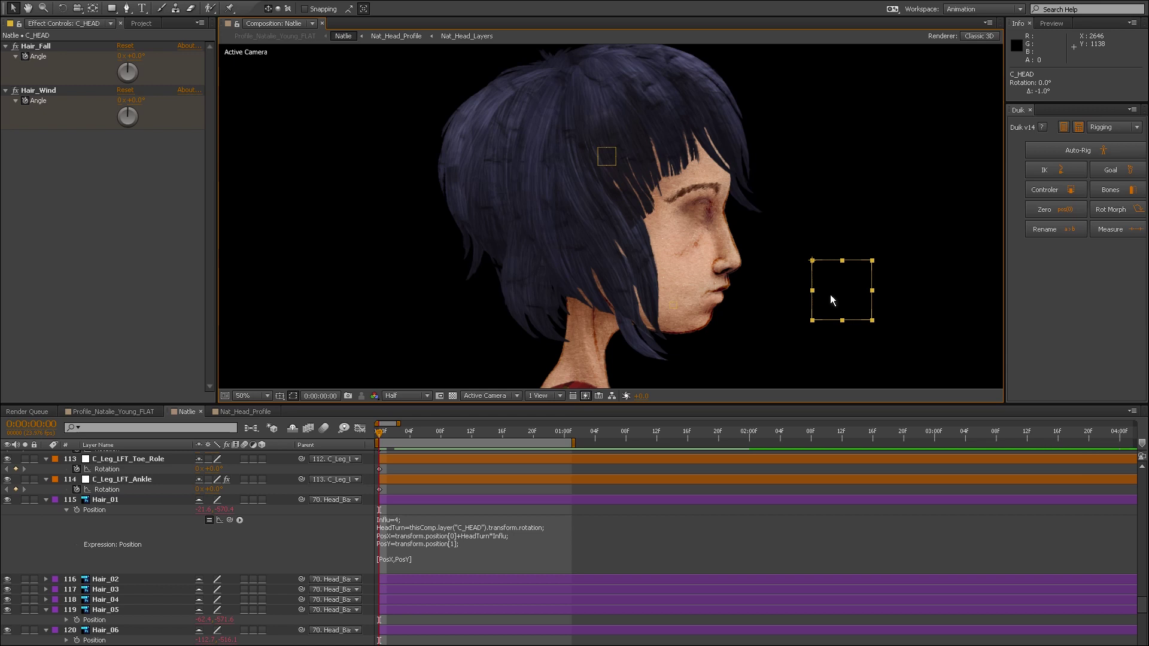
pyautogui.press('KP_Add')
pyautogui.press('KP_Add')
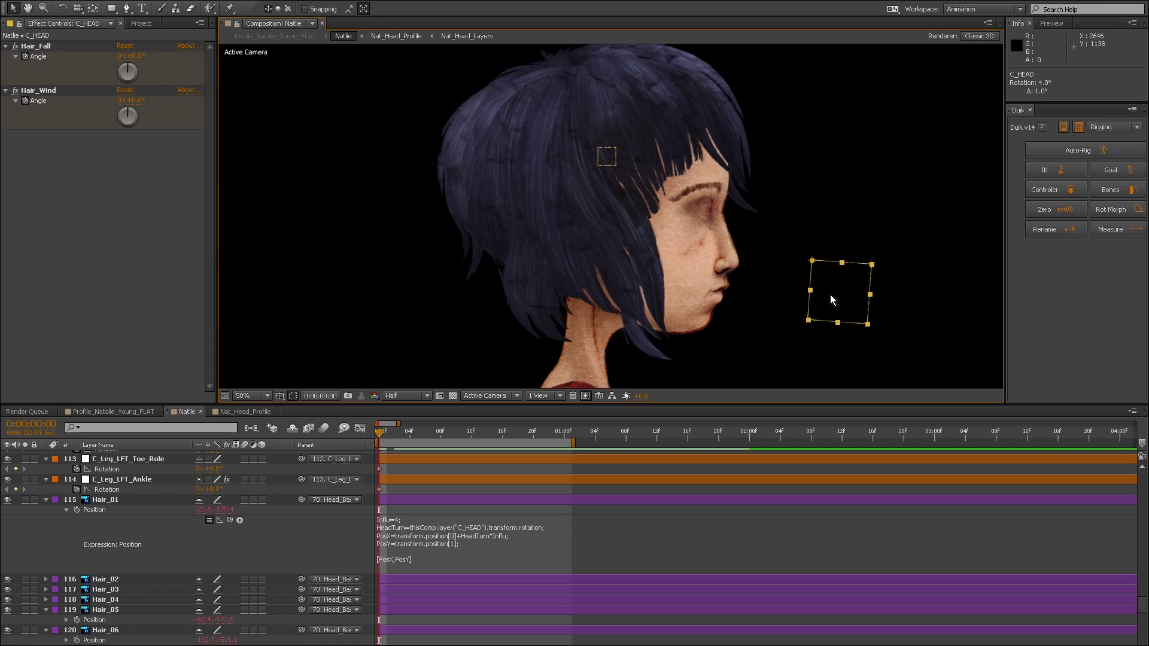
pyautogui.press('KP_Subtract')
pyautogui.press('KP_Subtract')
pyautogui.press('KP_Subtract')
pyautogui.press('KP_Add')
pyautogui.press('KP_Add')
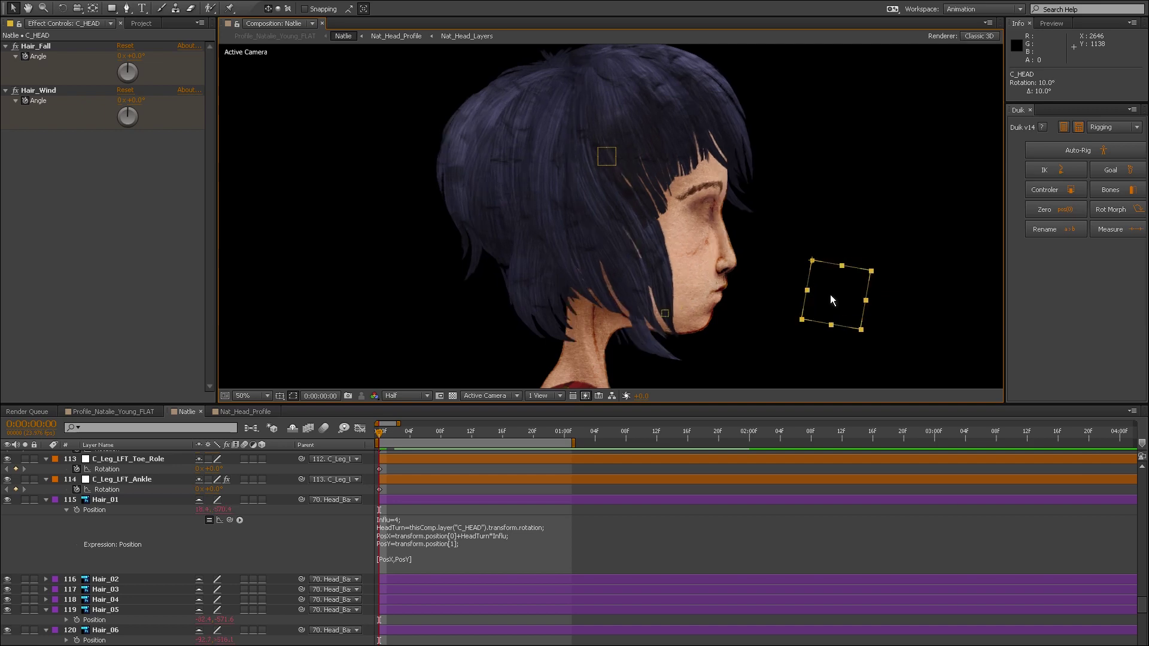